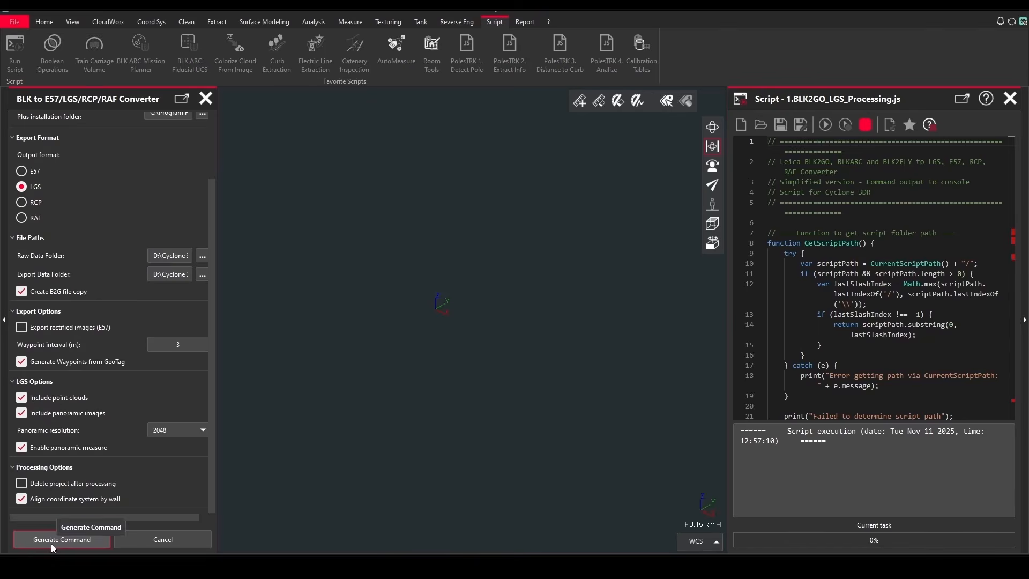
- Generate the LGS conversion command with the current options and close the finished process message and the B2G to LGS Converter
{"action": "left_click", "coordinate": [51, 542]}
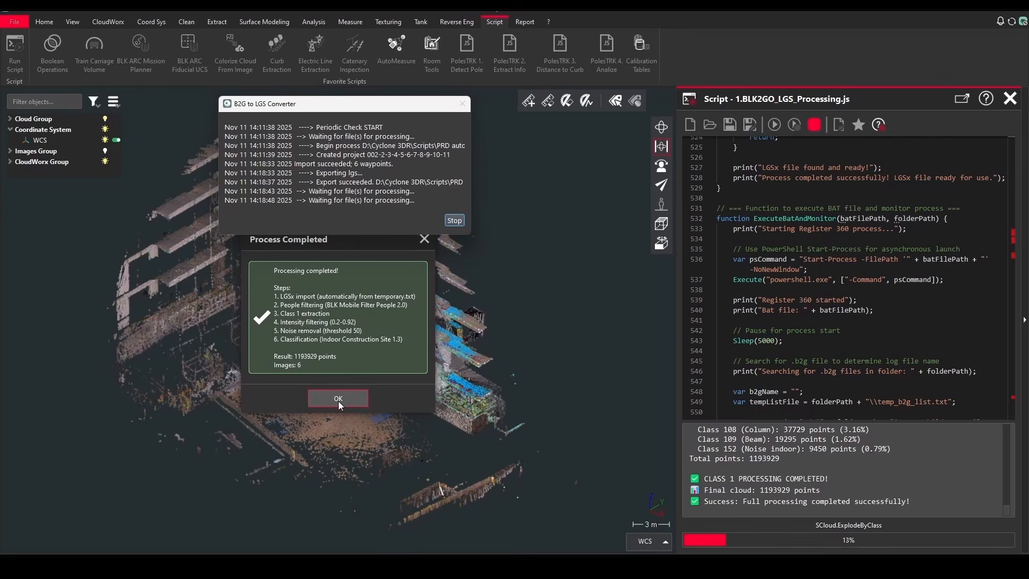
{"action": "left_click", "coordinate": [339, 401]}
{"action": "left_click", "coordinate": [455, 221]}
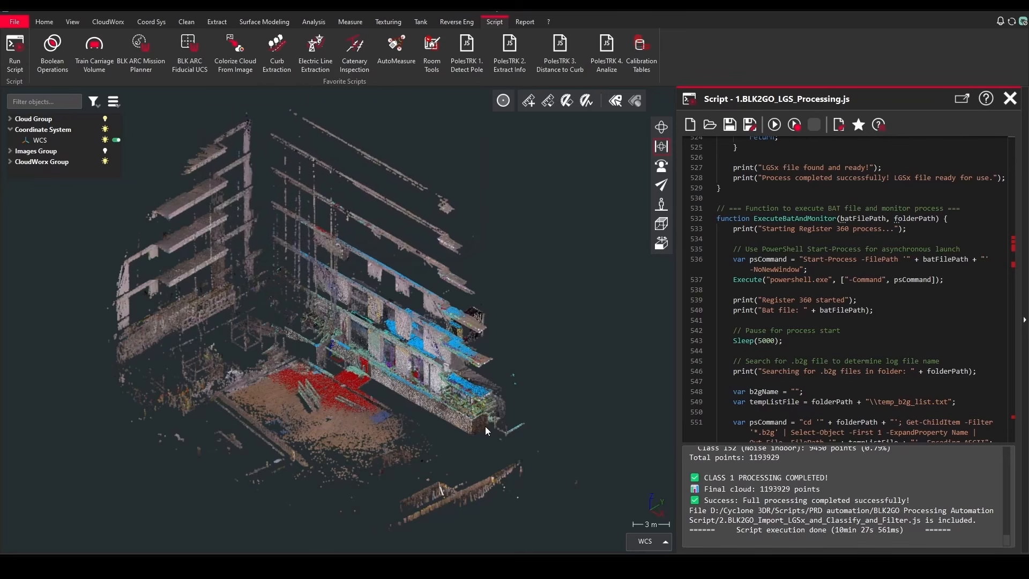
{"action": "left_click_drag", "start_coordinate": [408, 221], "coordinate": [400, 281]}
{"action": "right_click", "coordinate": [129, 141]}
{"action": "left_click", "coordinate": [154, 165]}
{"action": "scroll", "coordinate": [375, 268], "scroll_direction": "up", "scroll_amount": 5}
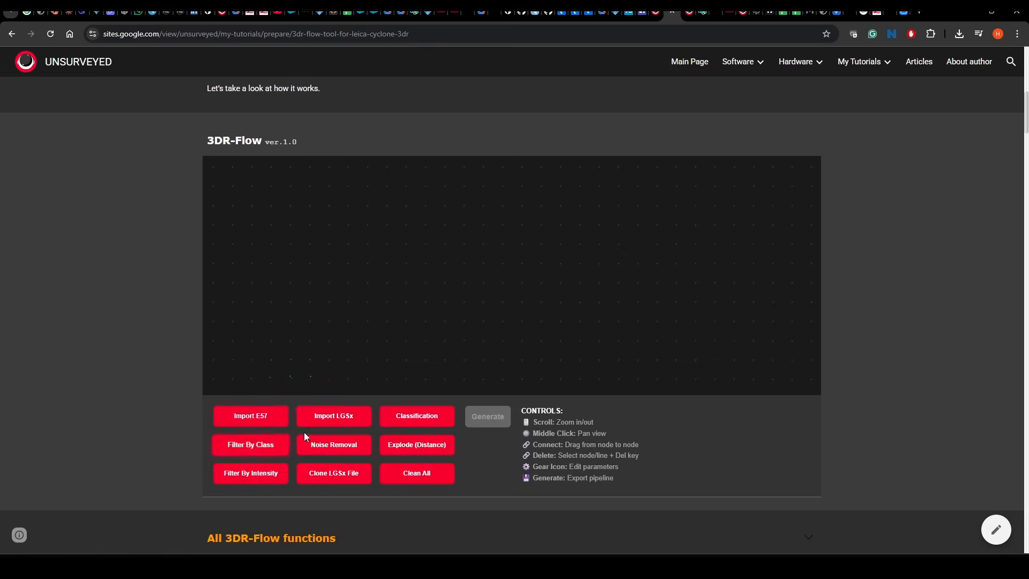
- In the 3DR-Flow web tool, build a connected pipeline of Import LGSx, Noise Removal, Filter By Intensity and Classification nodes in that order
{"action": "left_click_drag", "start_coordinate": [316, 419], "coordinate": [310, 338]}
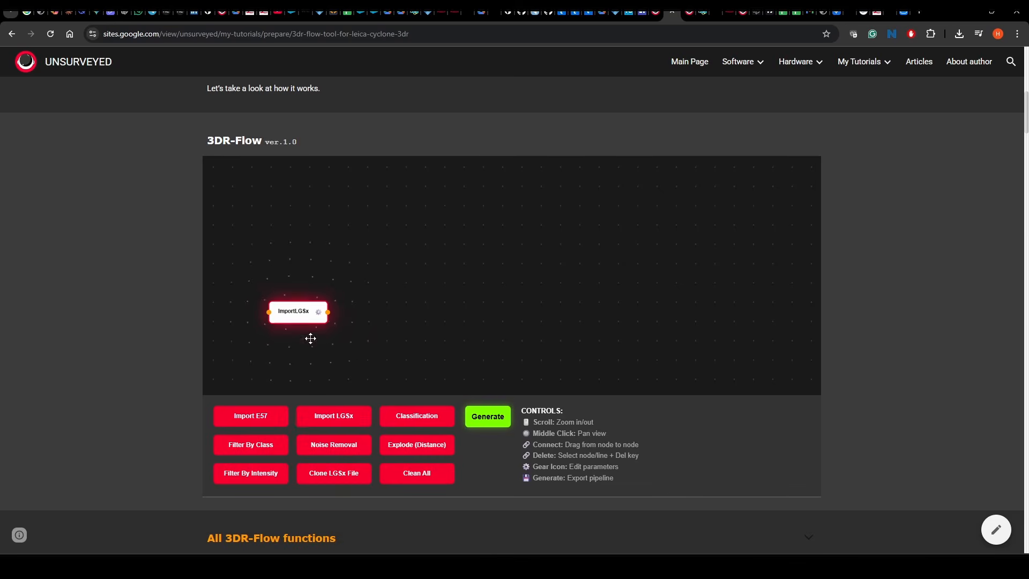
{"action": "left_click_drag", "start_coordinate": [339, 453], "coordinate": [375, 343]}
{"action": "left_click_drag", "start_coordinate": [266, 476], "coordinate": [531, 323]}
{"action": "left_click_drag", "start_coordinate": [416, 419], "coordinate": [628, 320]}
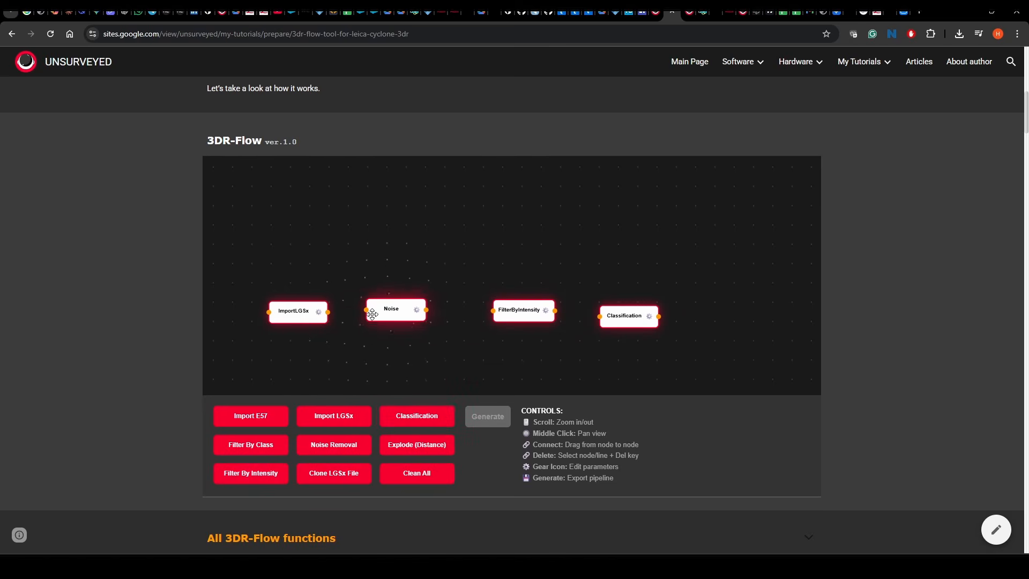
{"action": "left_click_drag", "start_coordinate": [327, 312], "coordinate": [492, 310]}
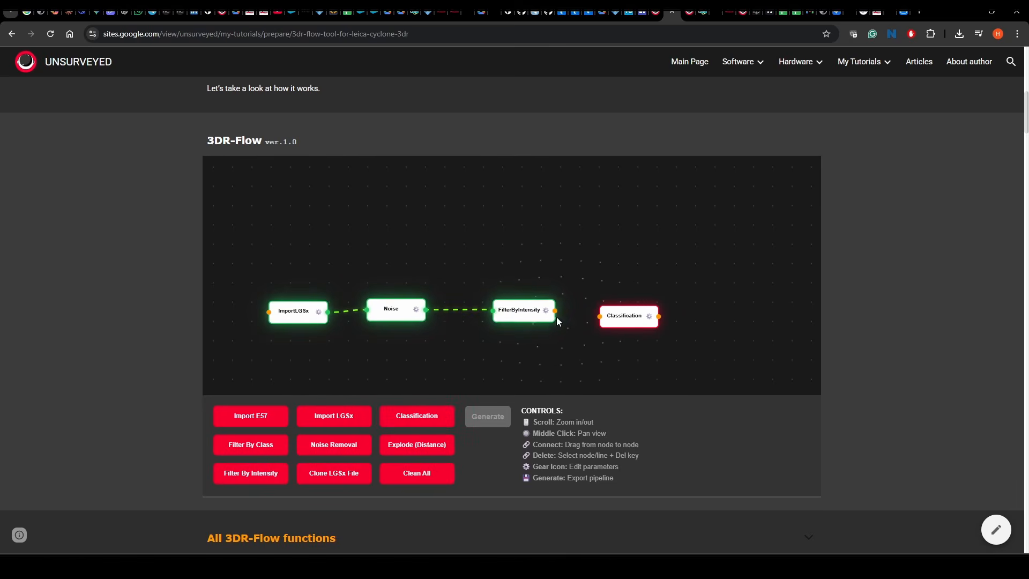
{"action": "left_click_drag", "start_coordinate": [555, 311], "coordinate": [599, 318]}
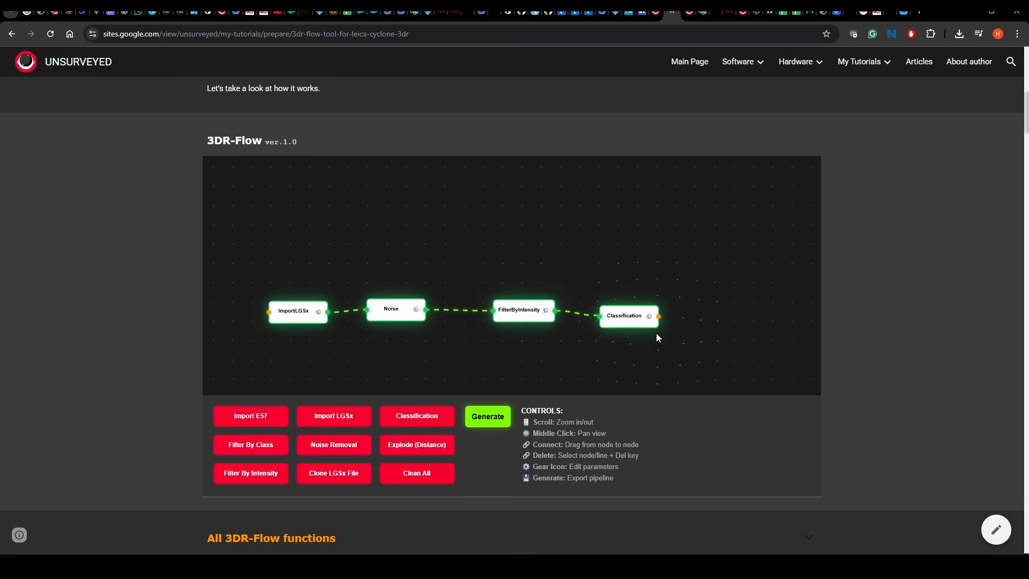
- Review the parameters of the Classification and FilterByIntensity nodes in the pipeline
{"action": "scroll", "coordinate": [658, 337], "scroll_direction": "up", "scroll_amount": 4}
{"action": "left_click", "coordinate": [644, 307]}
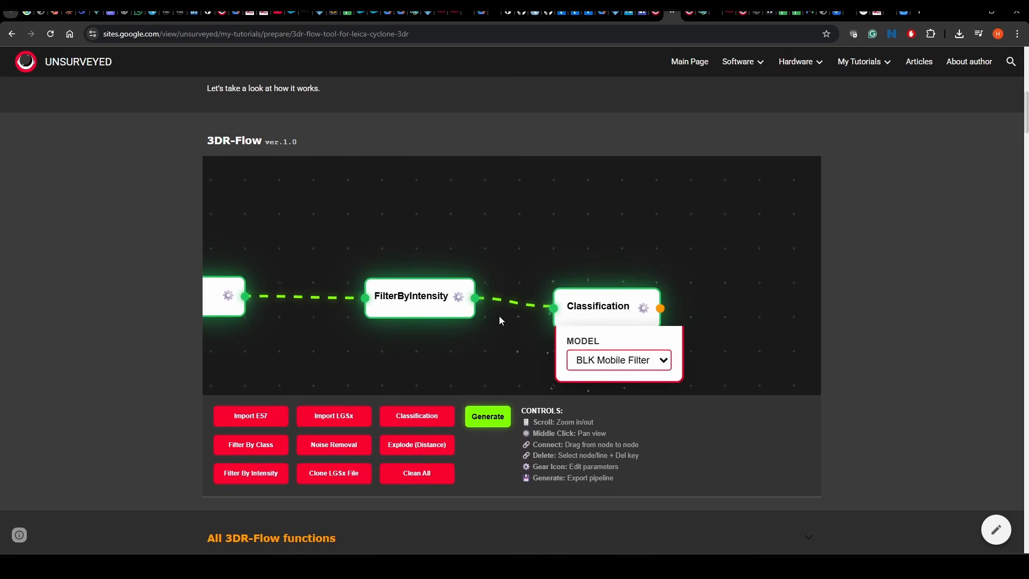
{"action": "left_click", "coordinate": [458, 297]}
{"action": "left_click", "coordinate": [458, 298]}
{"action": "scroll", "coordinate": [458, 307], "scroll_direction": "down", "scroll_amount": 4}
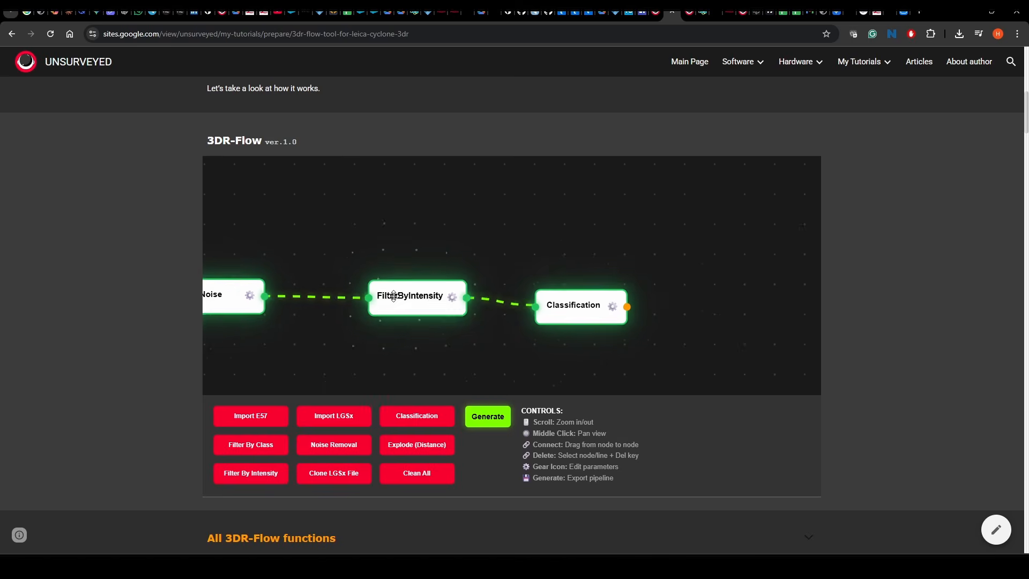
{"action": "middle_click_drag", "start_coordinate": [356, 321], "coordinate": [443, 321]}
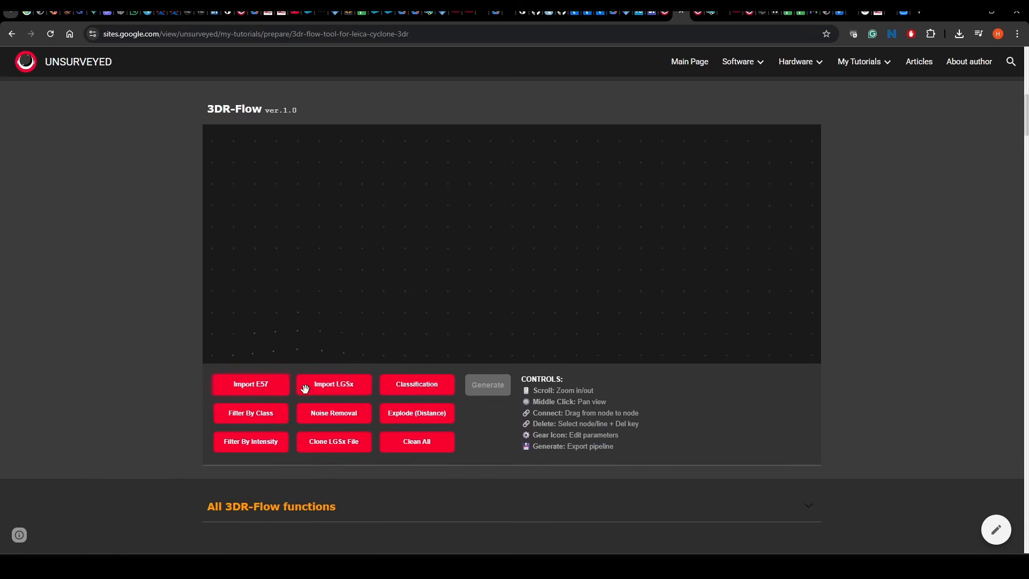
- Place an Import E57 node and a Classification node on the empty canvas and connect them
{"action": "left_click_drag", "start_coordinate": [268, 385], "coordinate": [362, 244]}
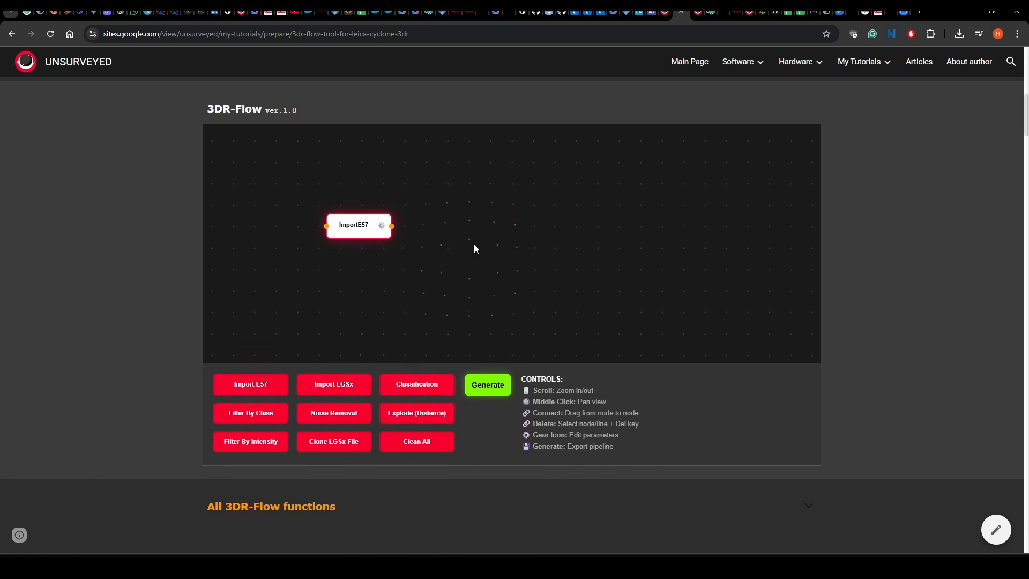
{"action": "left_click_drag", "start_coordinate": [409, 384], "coordinate": [479, 217]}
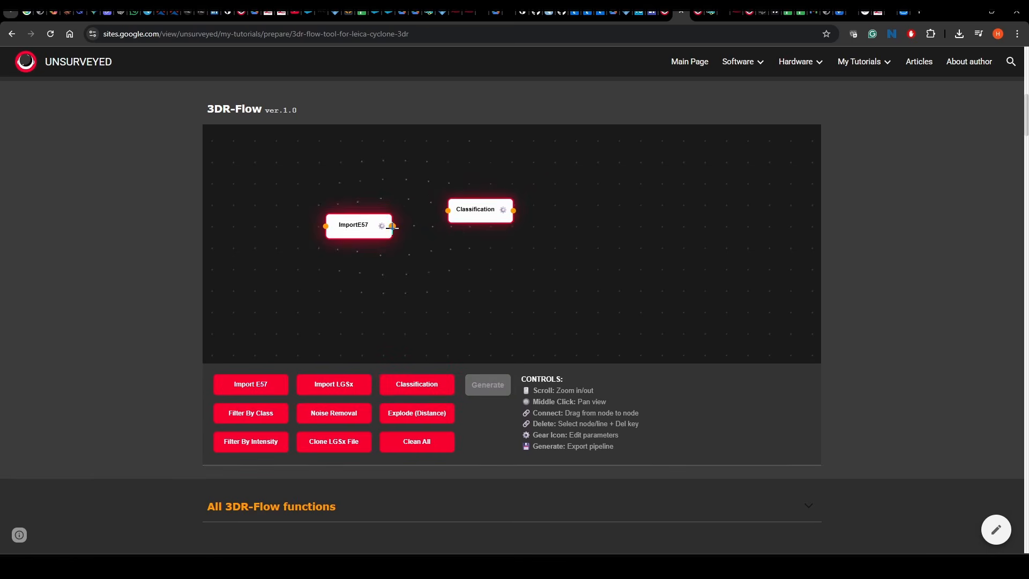
{"action": "left_click_drag", "start_coordinate": [392, 226], "coordinate": [448, 211]}
- Set the ImportE57 node to import 300 million points with images included
{"action": "left_click", "coordinate": [381, 227]}
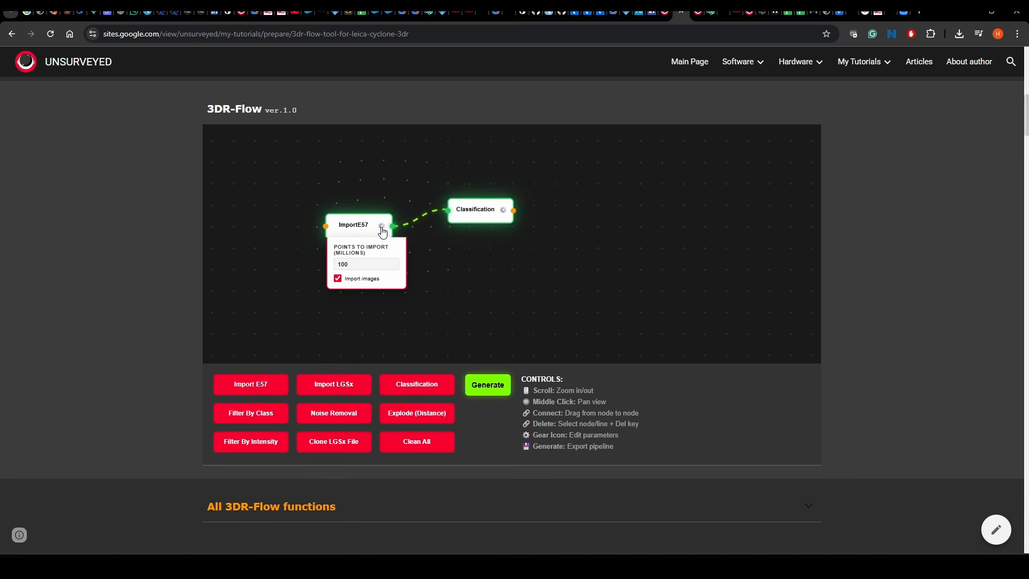
{"action": "left_click", "coordinate": [353, 265]}
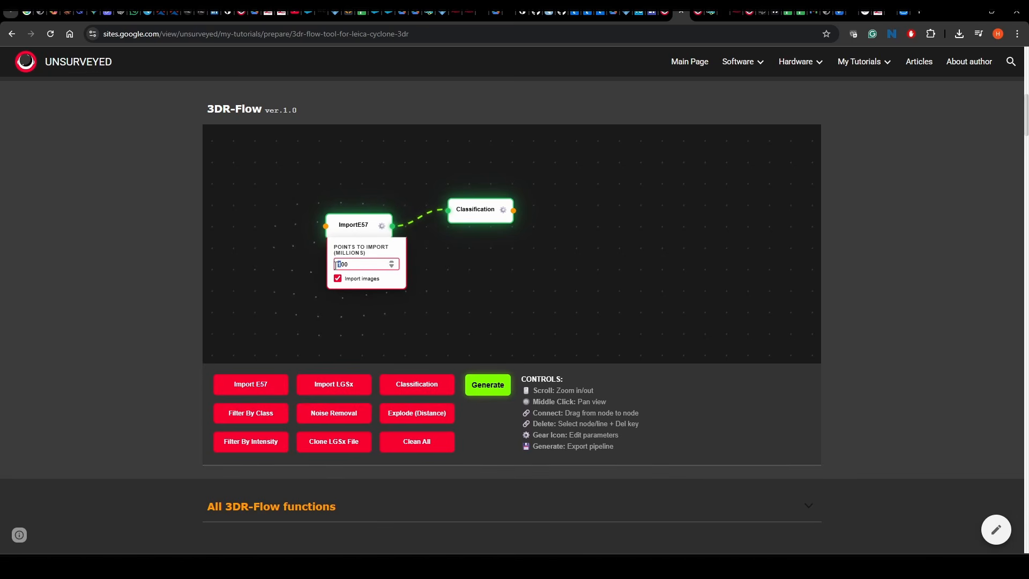
{"action": "type", "text": "3"}
{"action": "left_click", "coordinate": [352, 279]}
{"action": "left_click", "coordinate": [340, 279]}
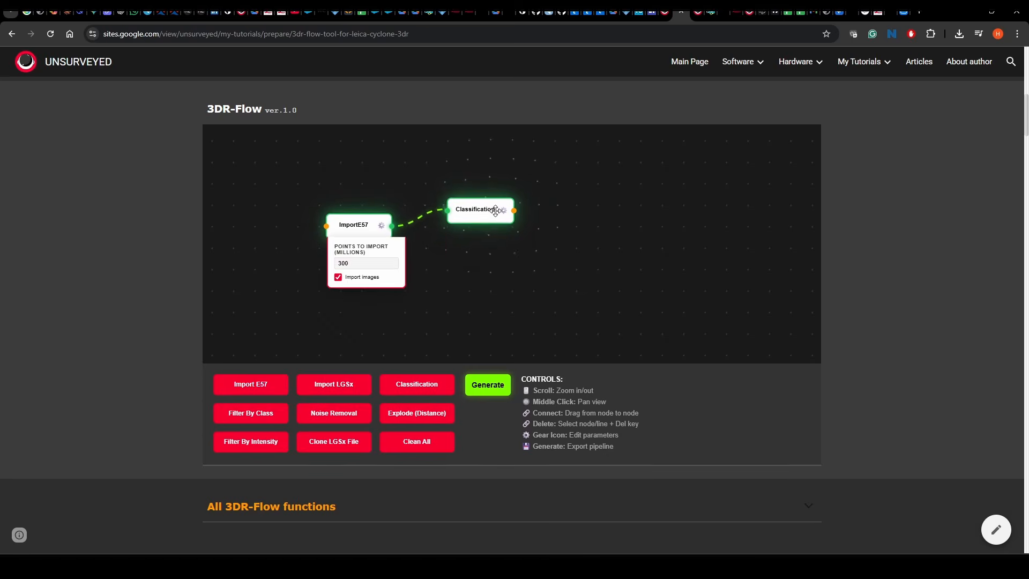
- Set the Classification node's model to Plant 2.0
{"action": "left_click", "coordinate": [503, 210]}
{"action": "left_click", "coordinate": [488, 242]}
{"action": "left_click", "coordinate": [474, 324]}
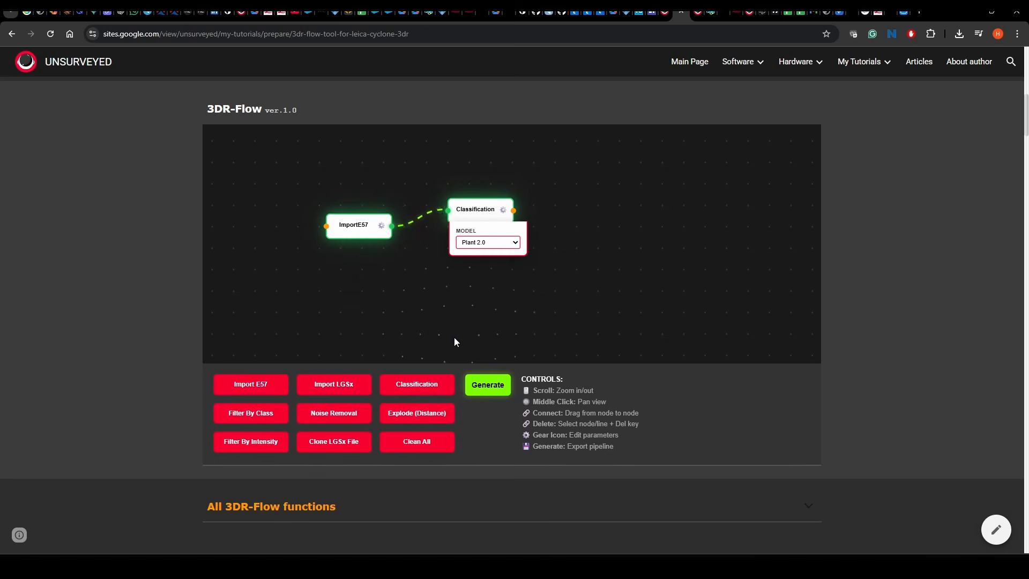
- Add a Noise Removal node connected after Classification and adjust its intensity level
{"action": "left_click", "coordinate": [333, 413]}
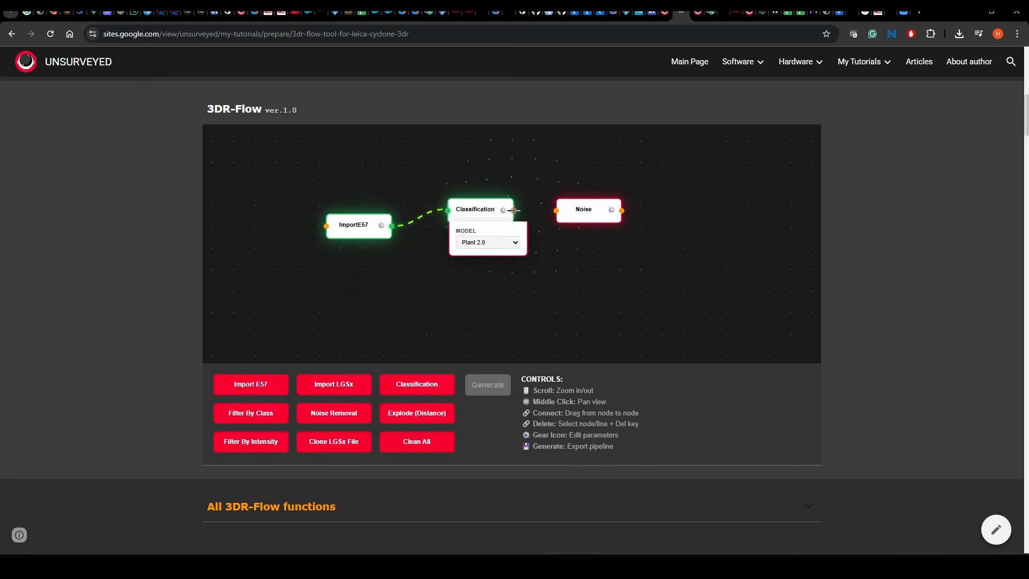
{"action": "left_click_drag", "start_coordinate": [513, 210], "coordinate": [556, 210]}
{"action": "left_click", "coordinate": [611, 210]}
{"action": "left_click_drag", "start_coordinate": [599, 239], "coordinate": [589, 241]}
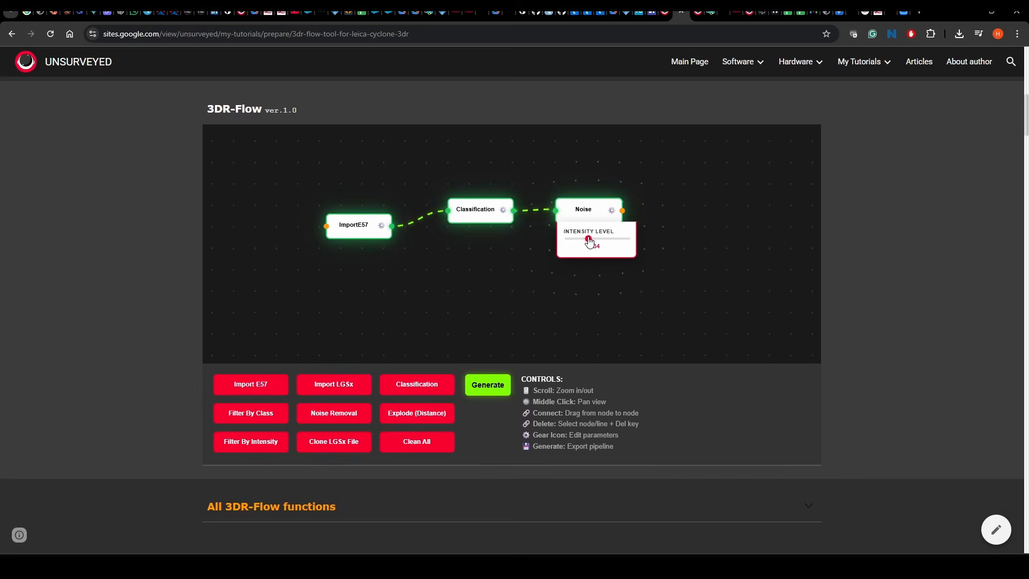
{"action": "left_click_drag", "start_coordinate": [589, 239], "coordinate": [608, 239]}
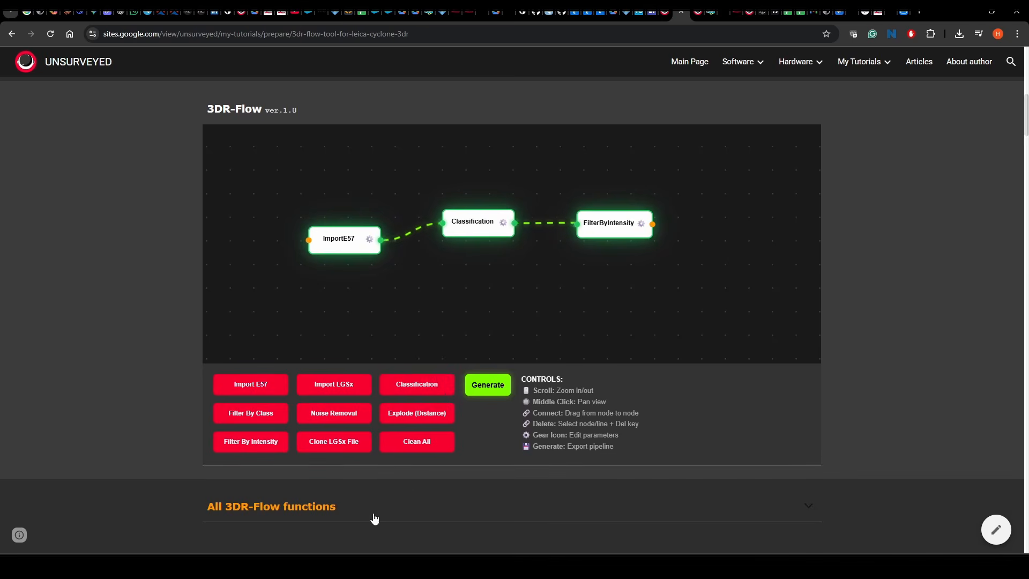
- Examine the list of all 3DR-Flow functions and the documentation linked for Filter By Intensity
{"action": "scroll", "coordinate": [365, 504], "scroll_direction": "down", "scroll_amount": 2}
{"action": "left_click", "coordinate": [319, 403]}
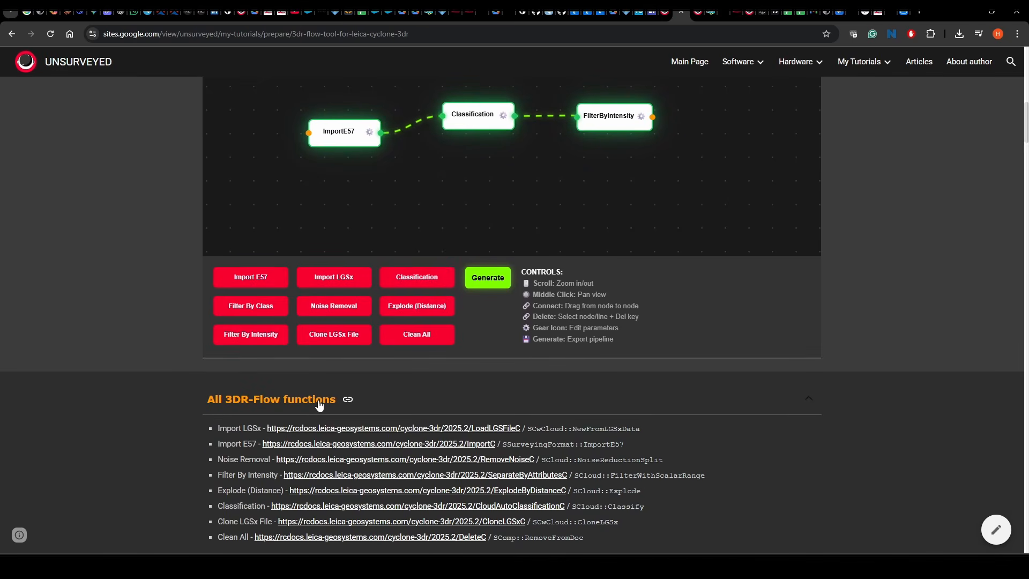
{"action": "scroll", "coordinate": [240, 438], "scroll_direction": "down", "scroll_amount": 1}
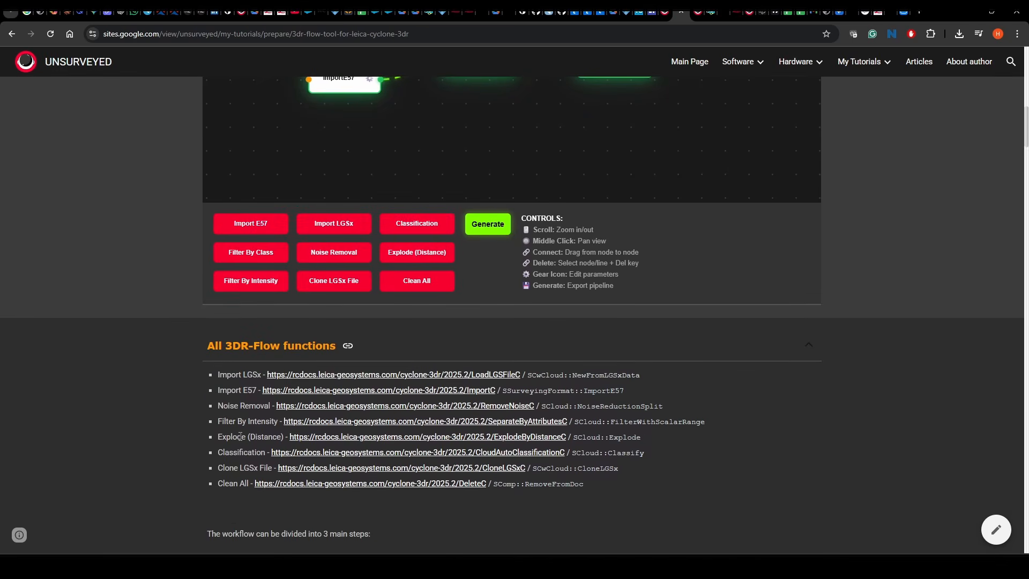
{"action": "left_click", "coordinate": [302, 422]}
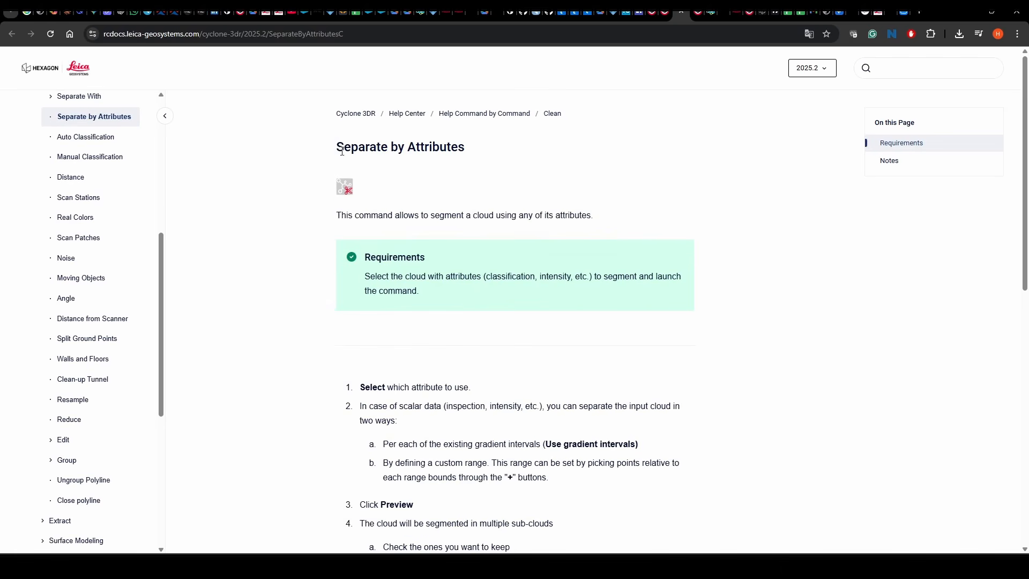
{"action": "scroll", "coordinate": [368, 246], "scroll_direction": "down", "scroll_amount": 8}
{"action": "scroll", "coordinate": [368, 246], "scroll_direction": "down", "scroll_amount": 2}
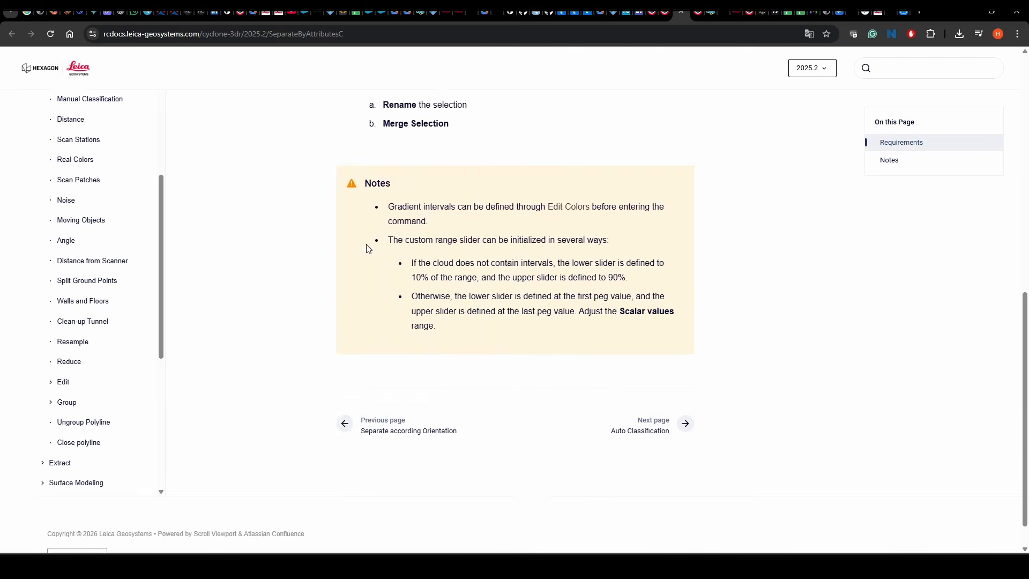
{"action": "key", "text": "alt+Left"}
- Replace the Noise node with a Filter By Intensity node connected after Classification
{"action": "scroll", "coordinate": [661, 200], "scroll_direction": "up", "scroll_amount": 5}
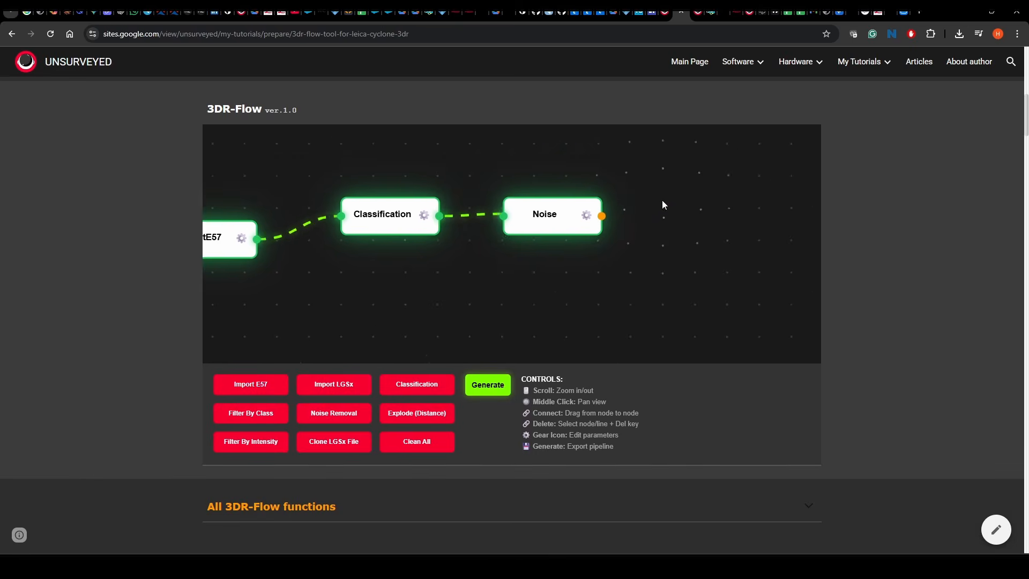
{"action": "middle_click_drag", "start_coordinate": [479, 268], "coordinate": [345, 262]}
{"action": "left_click", "coordinate": [396, 206]}
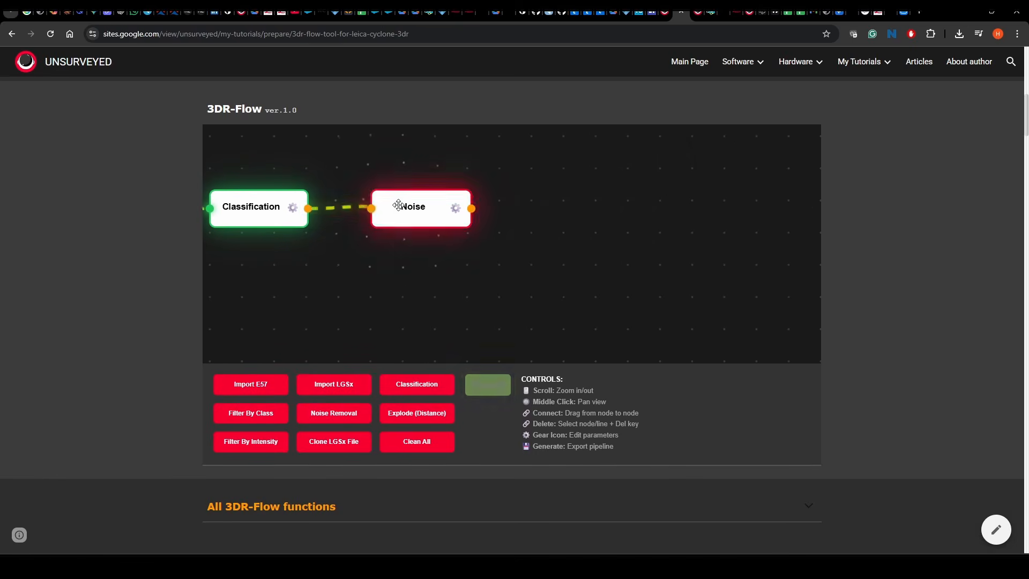
{"action": "key", "text": "Delete"}
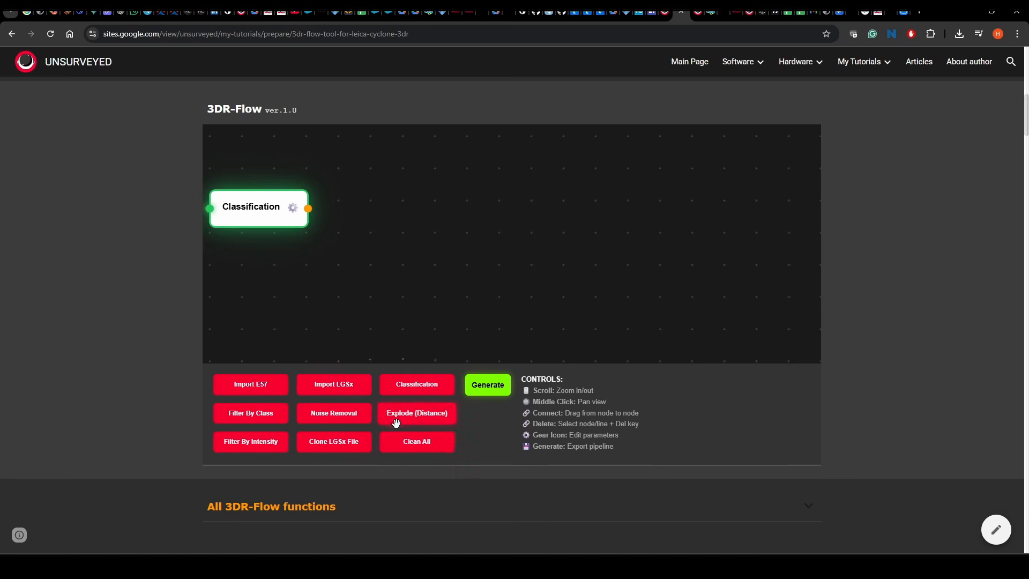
{"action": "left_click_drag", "start_coordinate": [251, 441], "coordinate": [438, 211]}
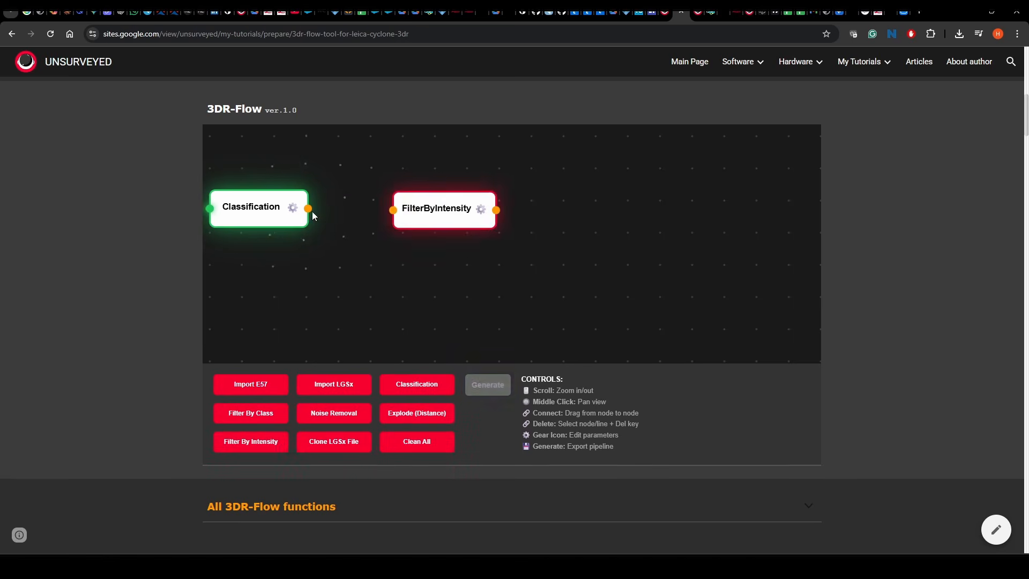
{"action": "left_click_drag", "start_coordinate": [308, 209], "coordinate": [392, 210]}
- Set the FilterByIntensity node to keep the points inside the intensity range and close its parameters
{"action": "left_click", "coordinate": [481, 210]}
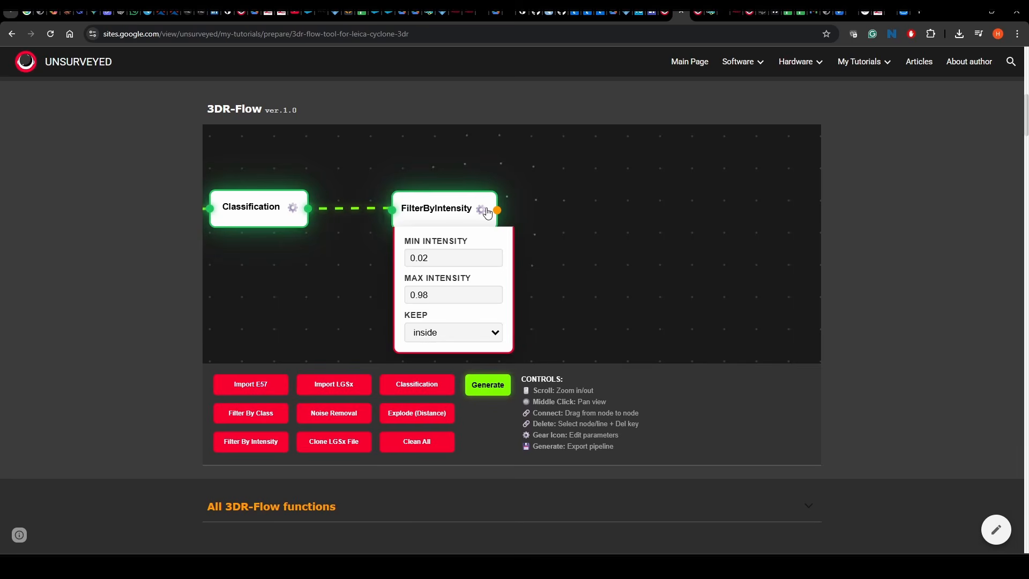
{"action": "left_click", "coordinate": [467, 336]}
{"action": "left_click", "coordinate": [466, 342]}
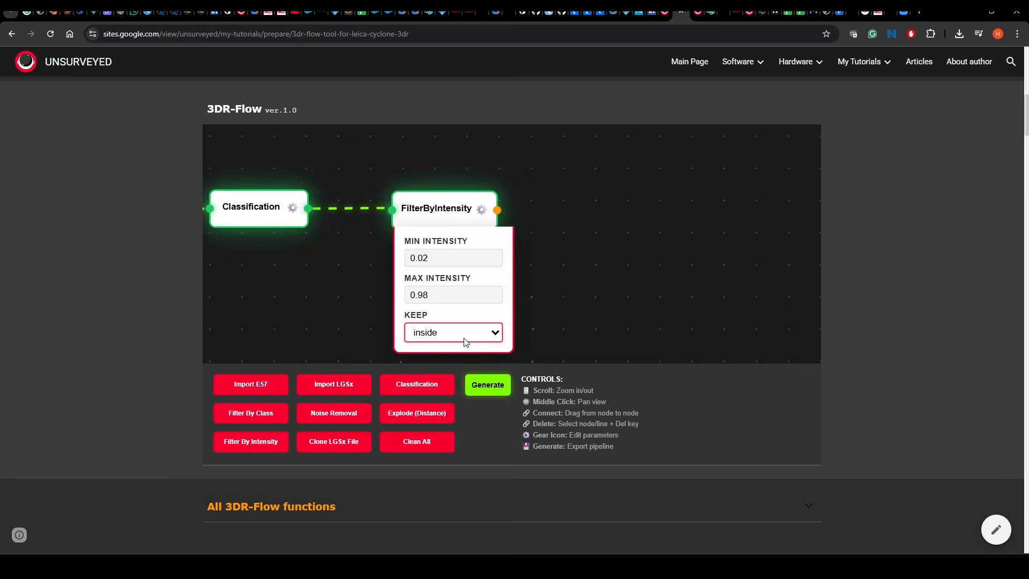
{"action": "left_click", "coordinate": [480, 209]}
{"action": "scroll", "coordinate": [461, 235], "scroll_direction": "down", "scroll_amount": 3}
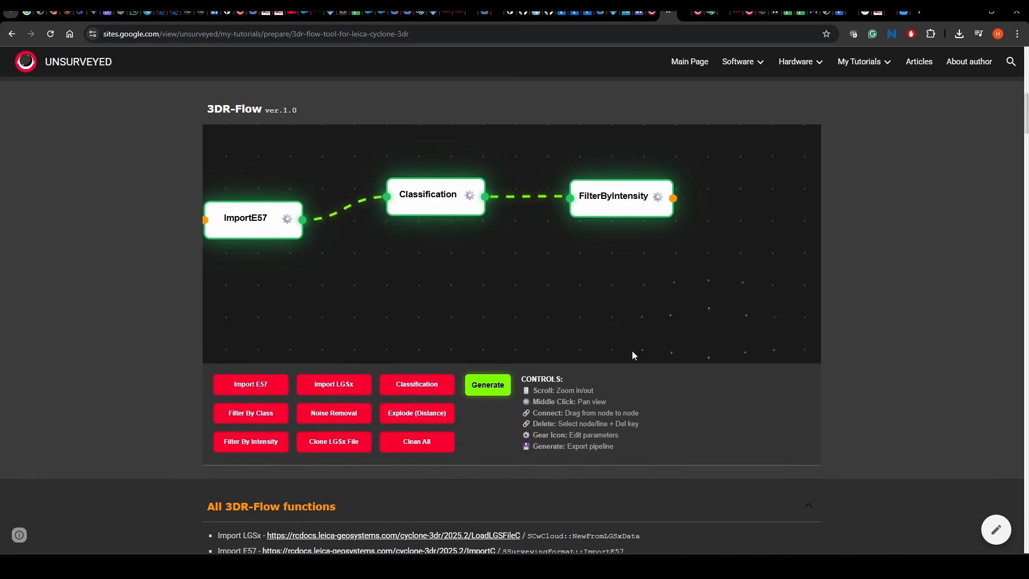
- Generate the pipeline file and transfer Filters.txt from the Downloads folder to the Final Version of Script 3DR-Flow folder
{"action": "left_click", "coordinate": [484, 390]}
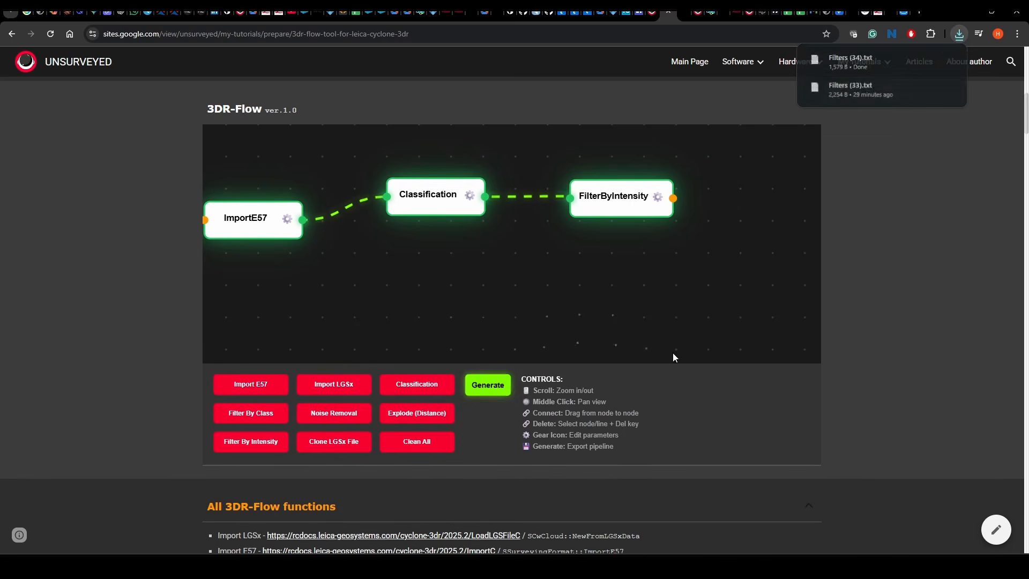
{"action": "left_click", "coordinate": [933, 59]}
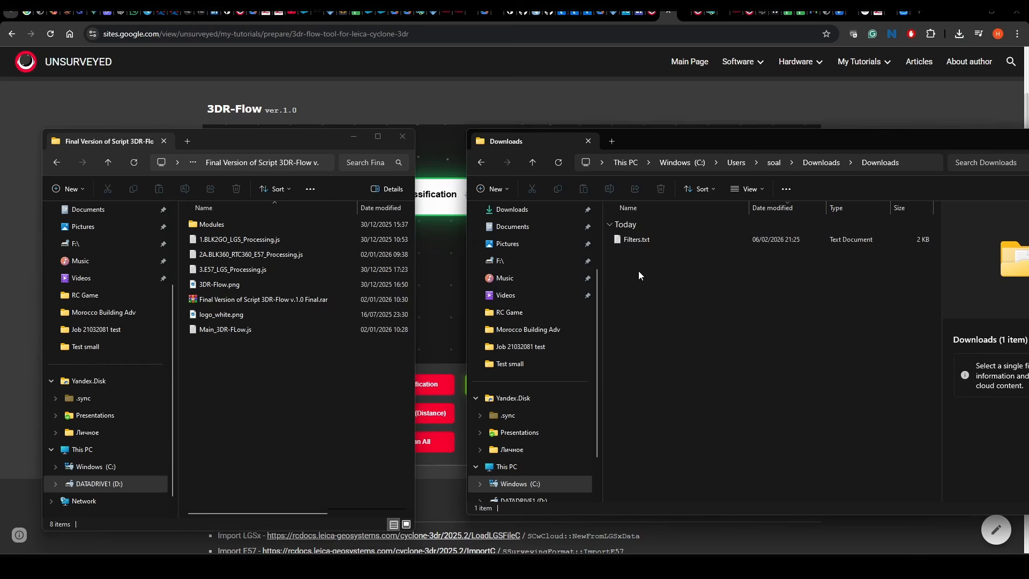
{"action": "left_click_drag", "start_coordinate": [641, 242], "coordinate": [269, 378]}
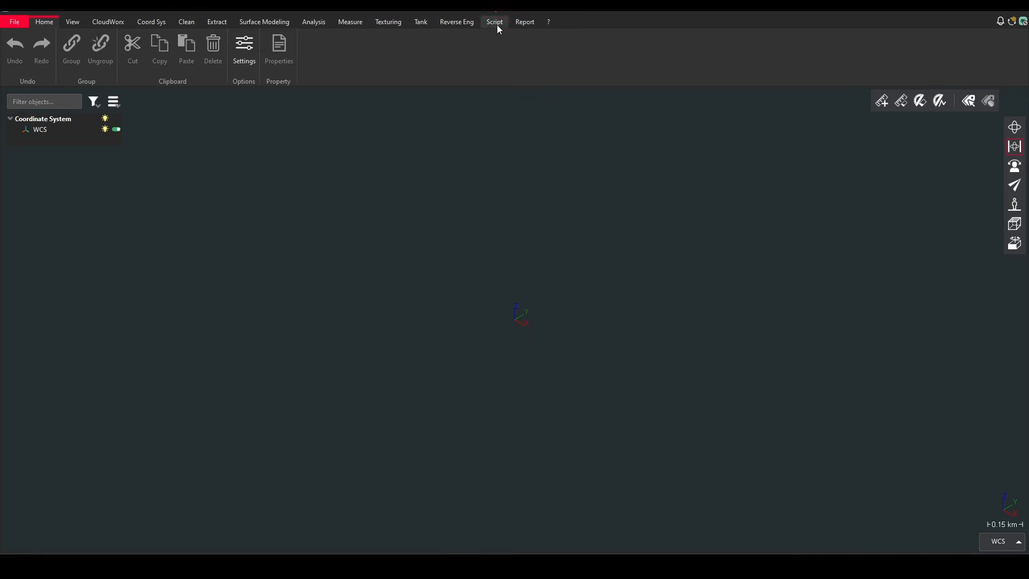
- Switch to Cyclone 3DR and launch a script from the favourite scripts
{"action": "left_click", "coordinate": [496, 23]}
{"action": "left_click", "coordinate": [472, 57]}
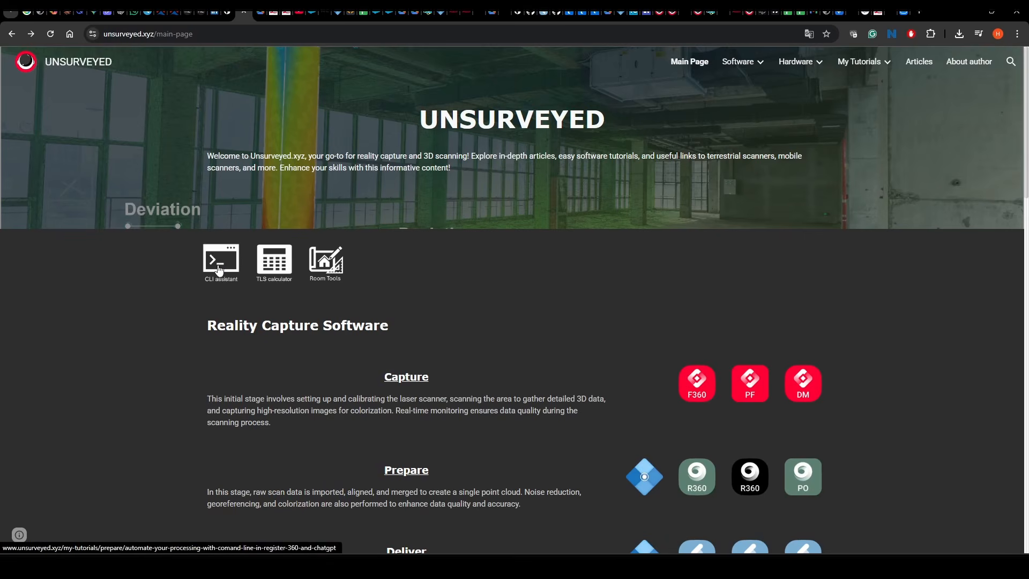
- Open the CLI assistant page from the Unsurveyed main page in the browser
{"action": "left_click", "coordinate": [232, 272]}
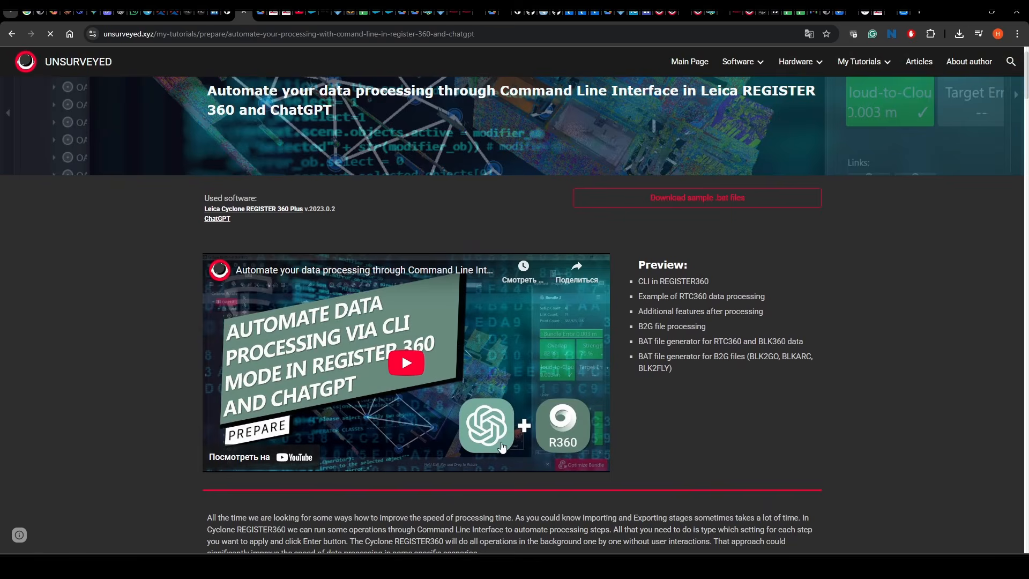
- Open the REGISTER 360 command-line automation tutorial on YouTube and look at its page
{"action": "left_click", "coordinate": [260, 461]}
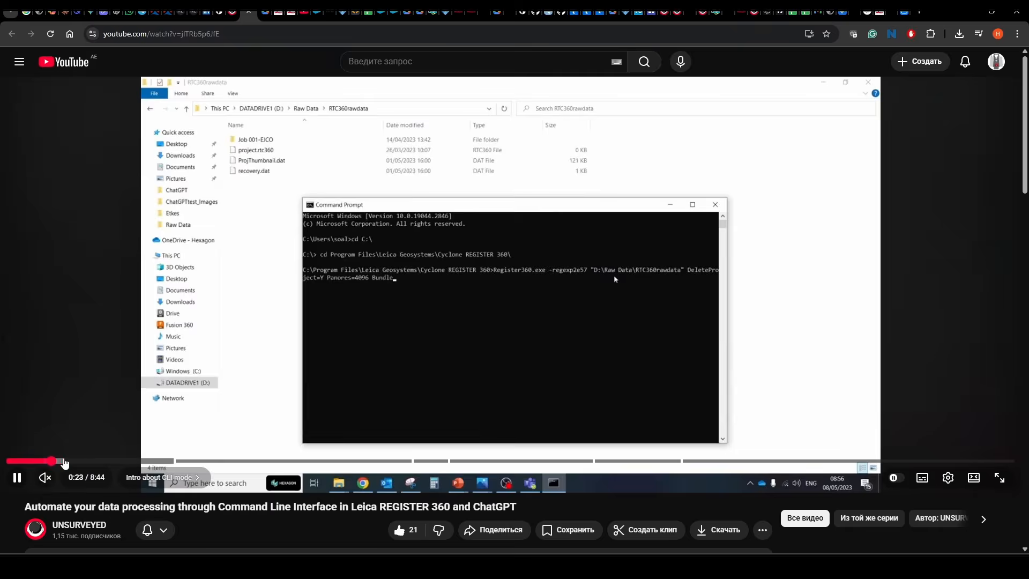
{"action": "scroll", "coordinate": [211, 466], "scroll_direction": "down", "scroll_amount": 3}
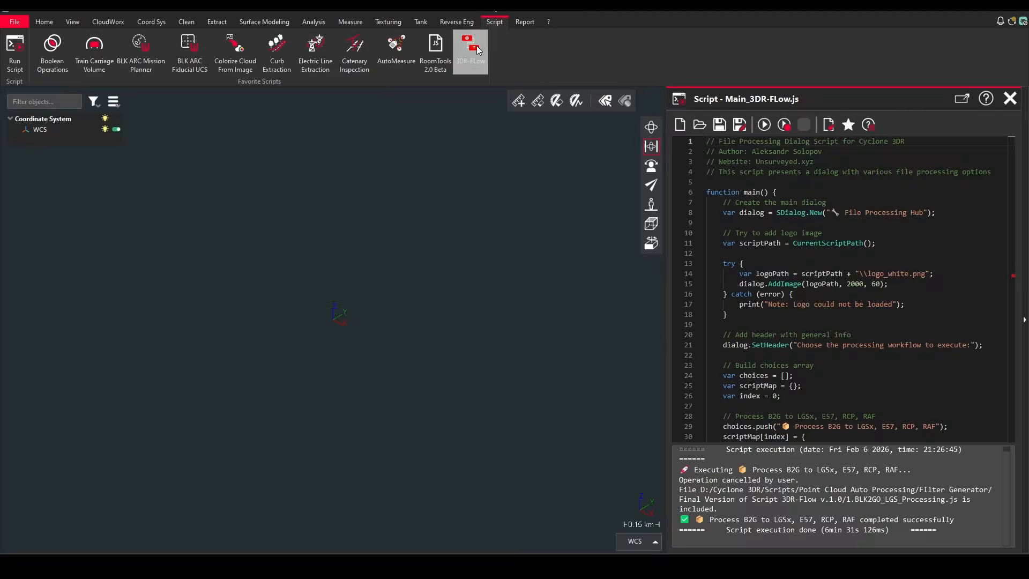
- Run the 3DR-Flow script in Cyclone 3DR and execute the Process B2G to LGSx, E57, RCP, RAF workflow
{"action": "left_click", "coordinate": [470, 48]}
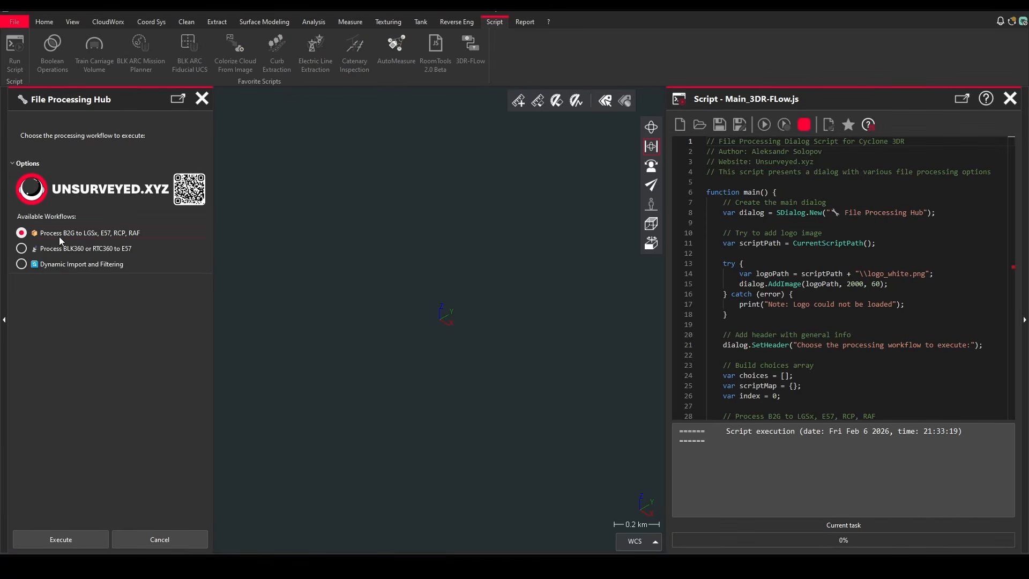
{"action": "left_click", "coordinate": [42, 234]}
{"action": "left_click", "coordinate": [68, 538]}
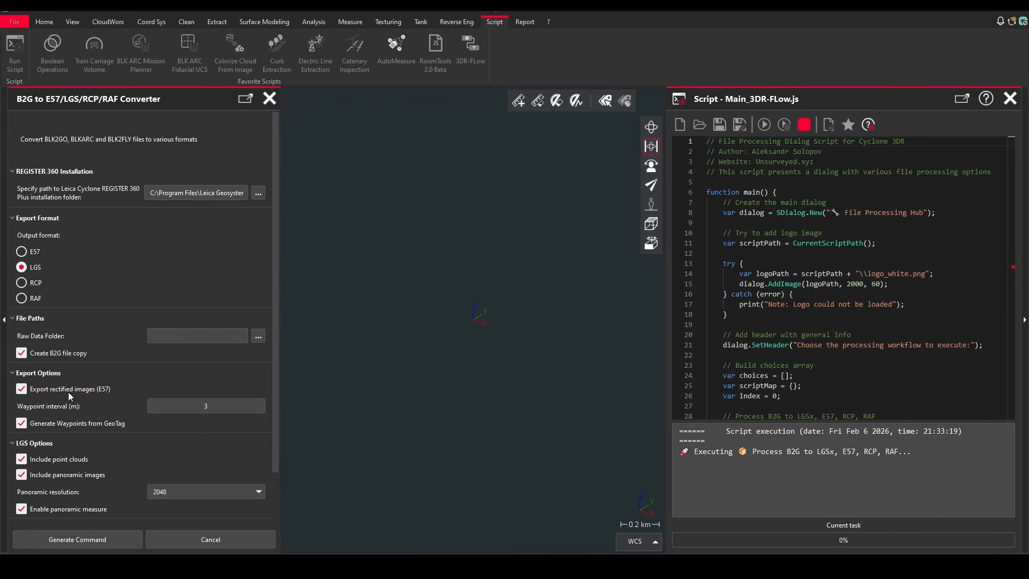
- Turn off Export rectified images (E57) in the B2G converter options and generate the command
{"action": "scroll", "coordinate": [183, 464], "scroll_direction": "down", "scroll_amount": 1}
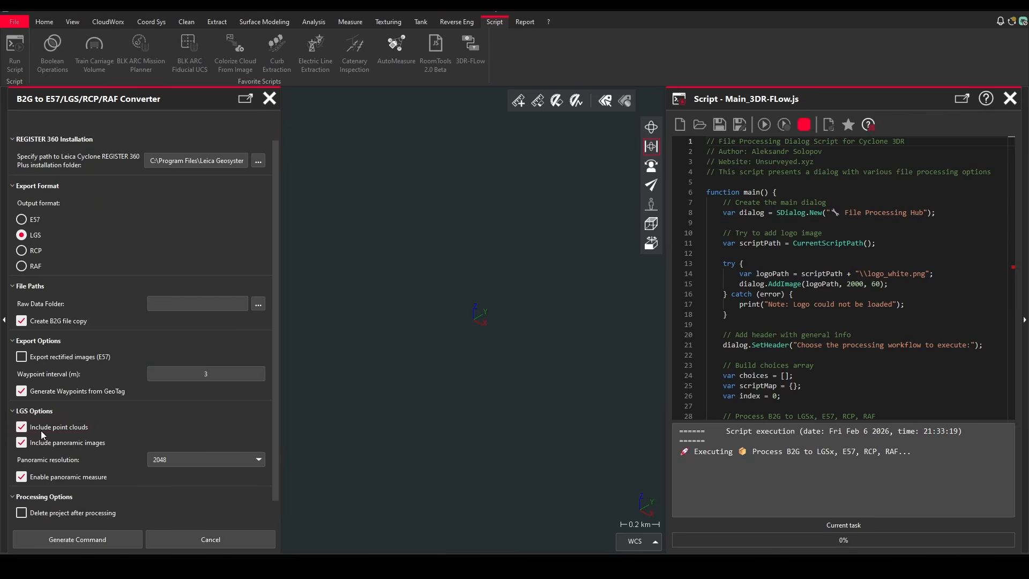
{"action": "left_click", "coordinate": [75, 539]}
{"action": "left_click", "coordinate": [89, 534]}
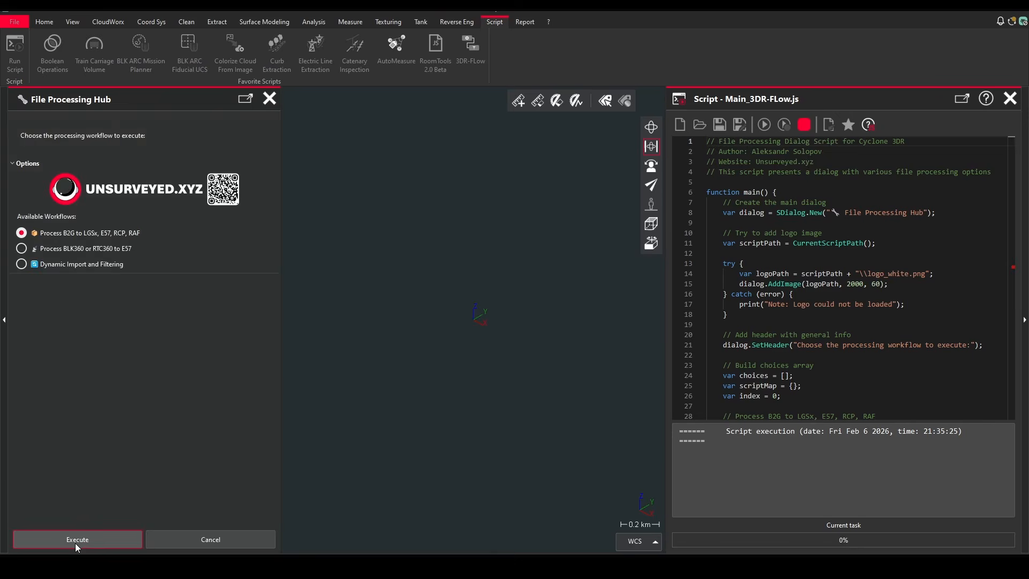
- Execute the B2G workflow again and select the Cyclone REGISTER 360 2025.0.1 folder as the installation path
{"action": "left_click", "coordinate": [75, 542]}
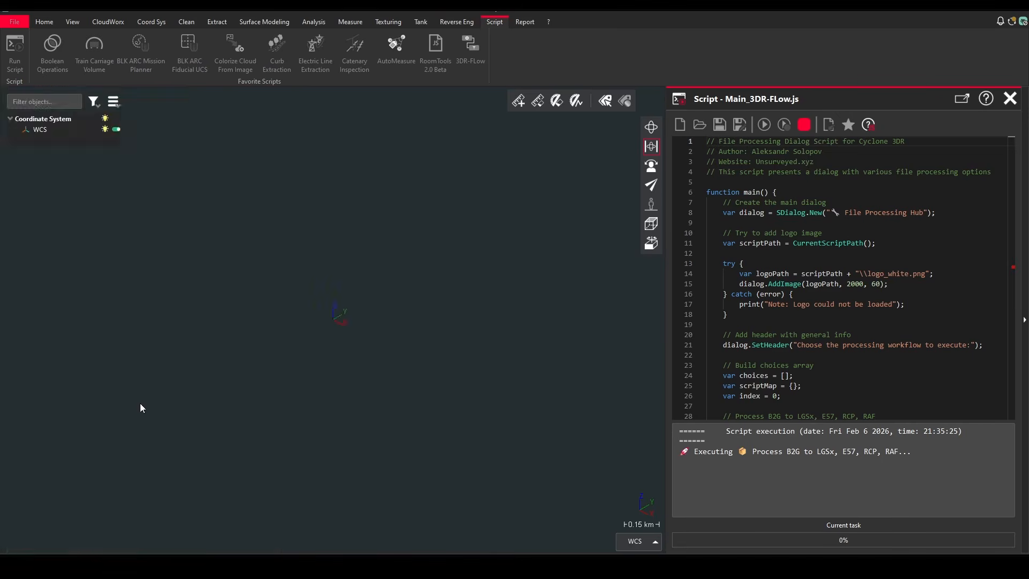
{"action": "left_click", "coordinate": [258, 194]}
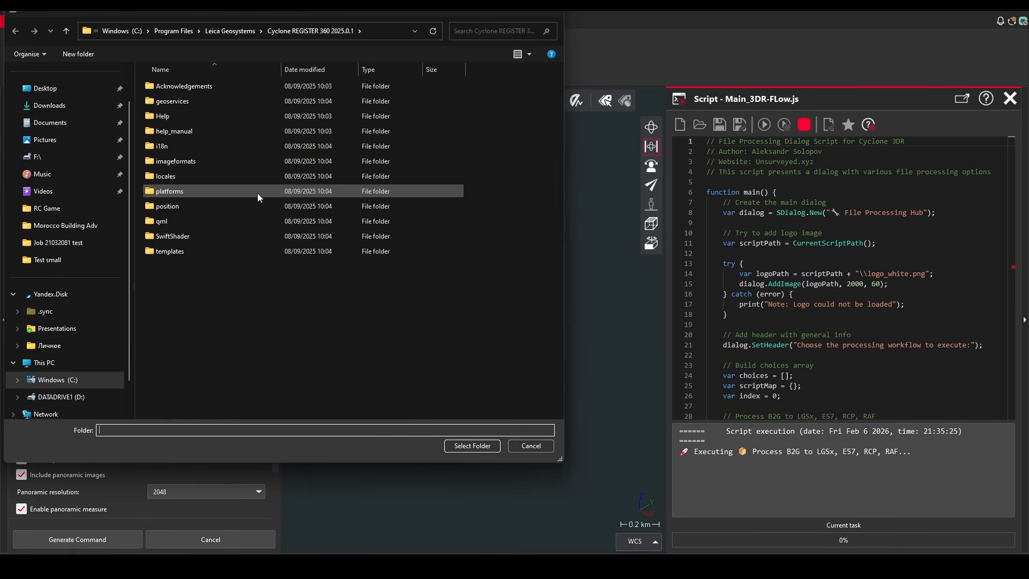
{"action": "left_click", "coordinate": [471, 446]}
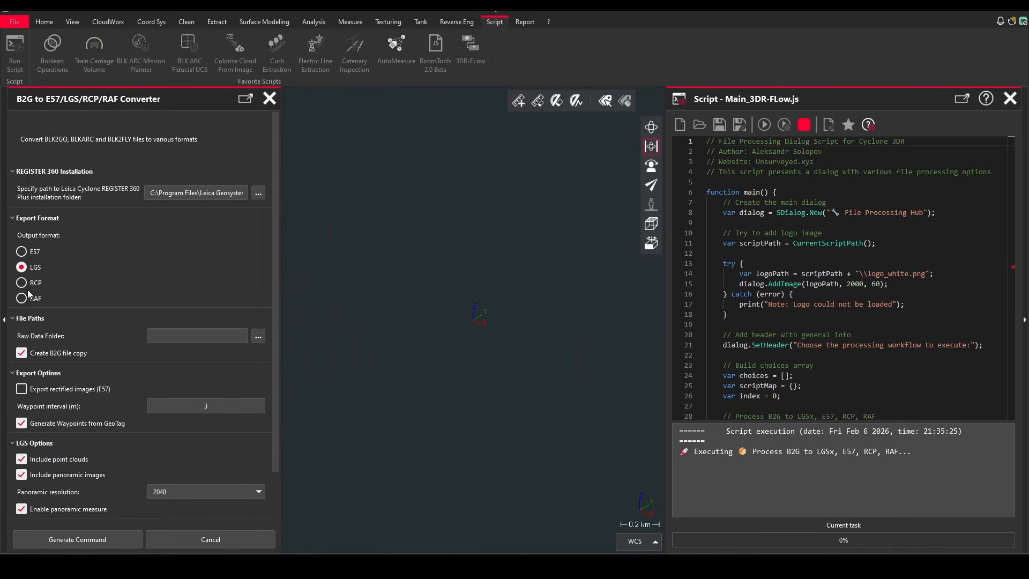
- Set the raw data folder to Data Copy inside the Test small folder
{"action": "left_click", "coordinate": [258, 336]}
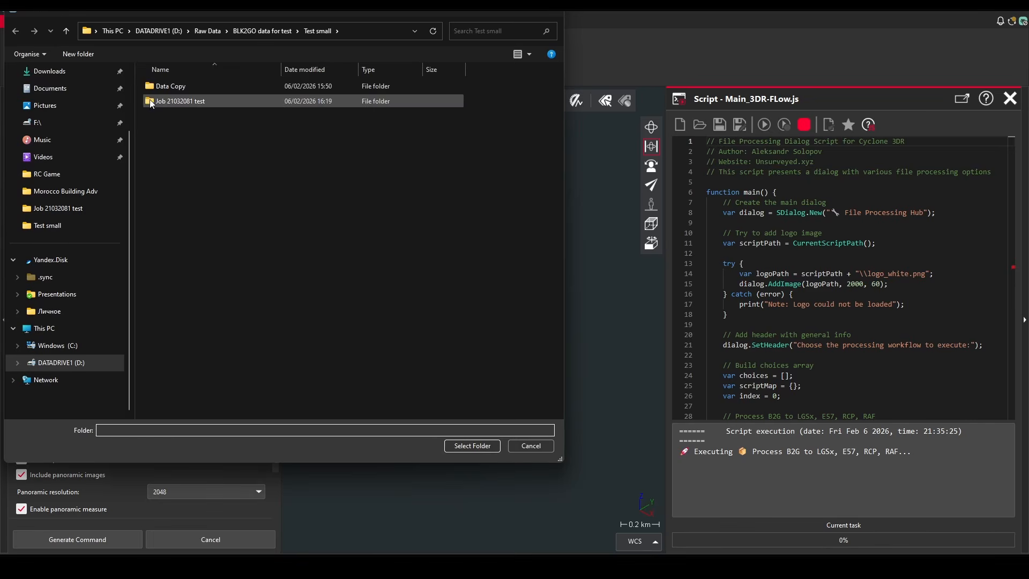
{"action": "double_click", "coordinate": [161, 87]}
{"action": "left_click", "coordinate": [457, 443]}
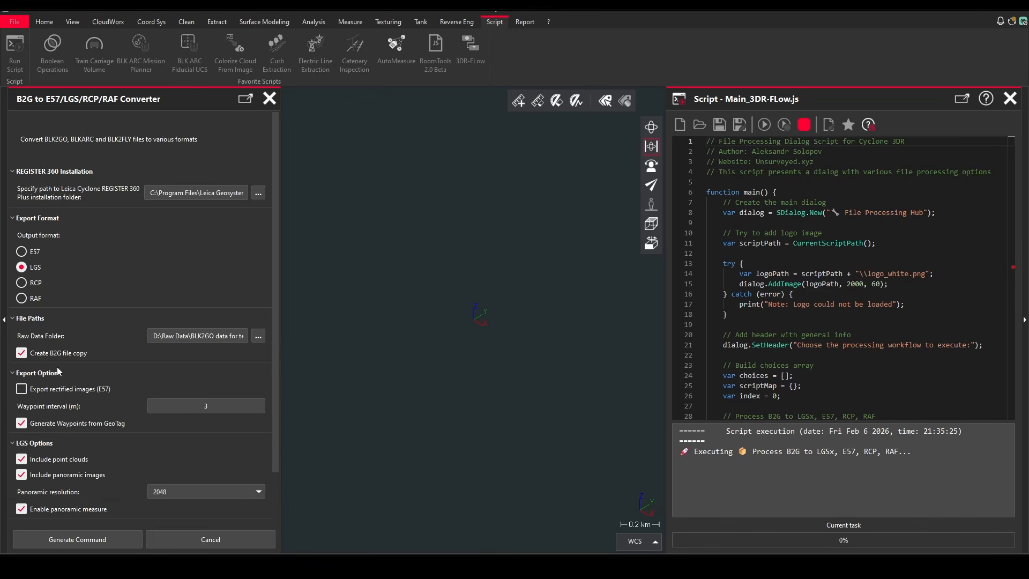
- Generate the LGS conversion command, start the Register 360 process with log monitoring, and close the B2G to LGS Converter window
{"action": "scroll", "coordinate": [50, 455], "scroll_direction": "down", "scroll_amount": 2}
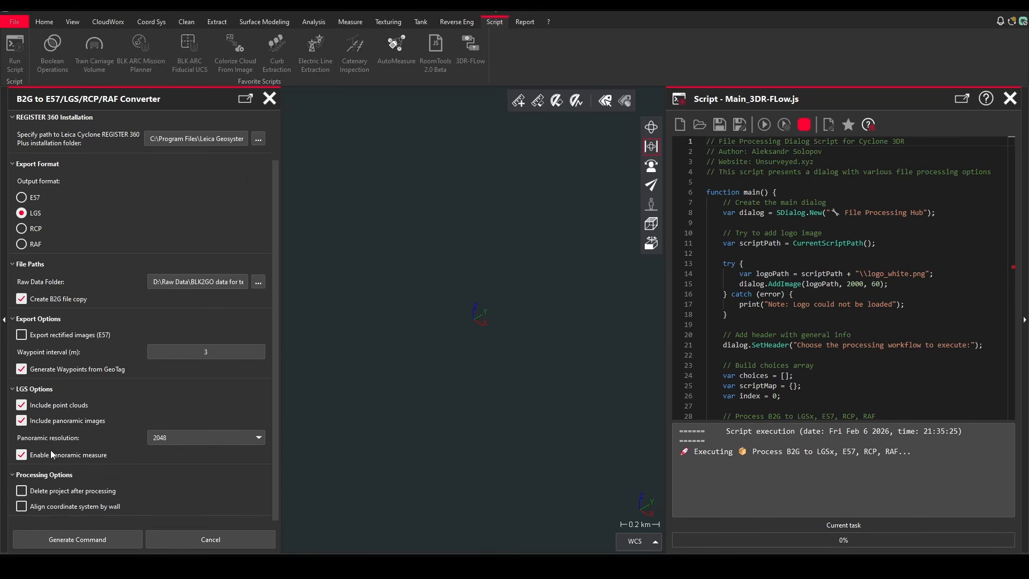
{"action": "left_click", "coordinate": [119, 539]}
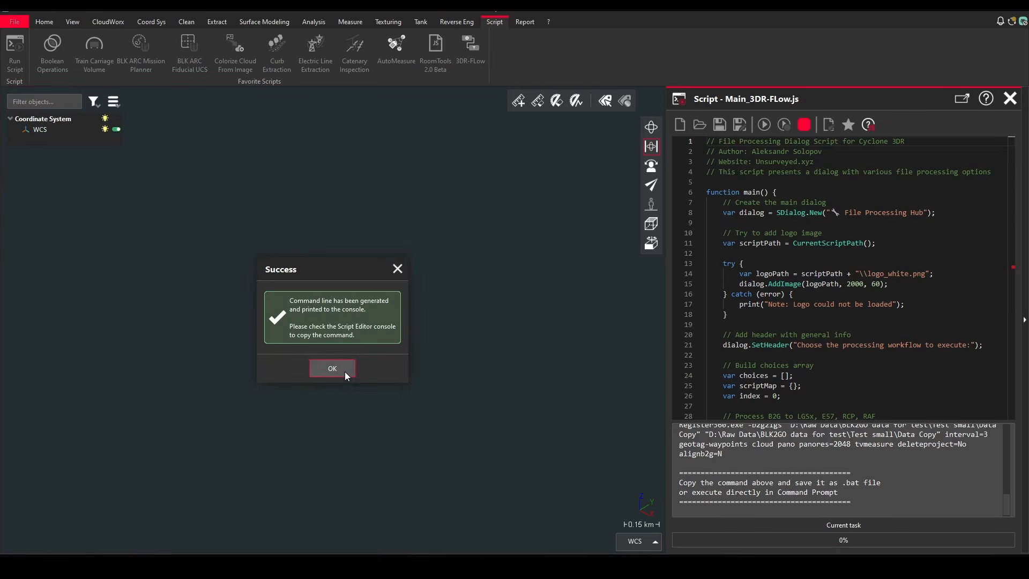
{"action": "left_click", "coordinate": [339, 369]}
{"action": "left_click", "coordinate": [144, 539]}
{"action": "left_click", "coordinate": [324, 367]}
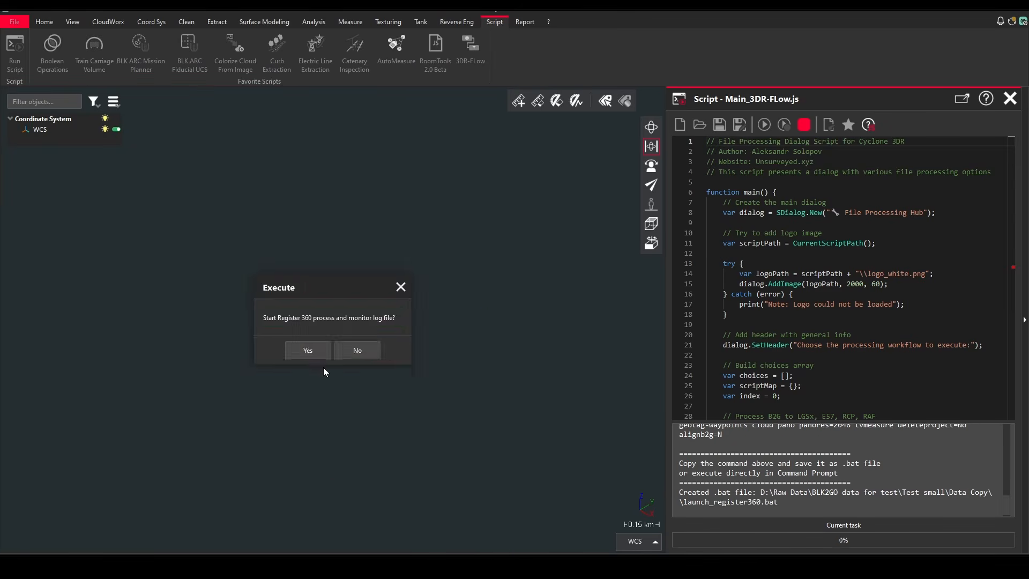
{"action": "left_click", "coordinate": [311, 350]}
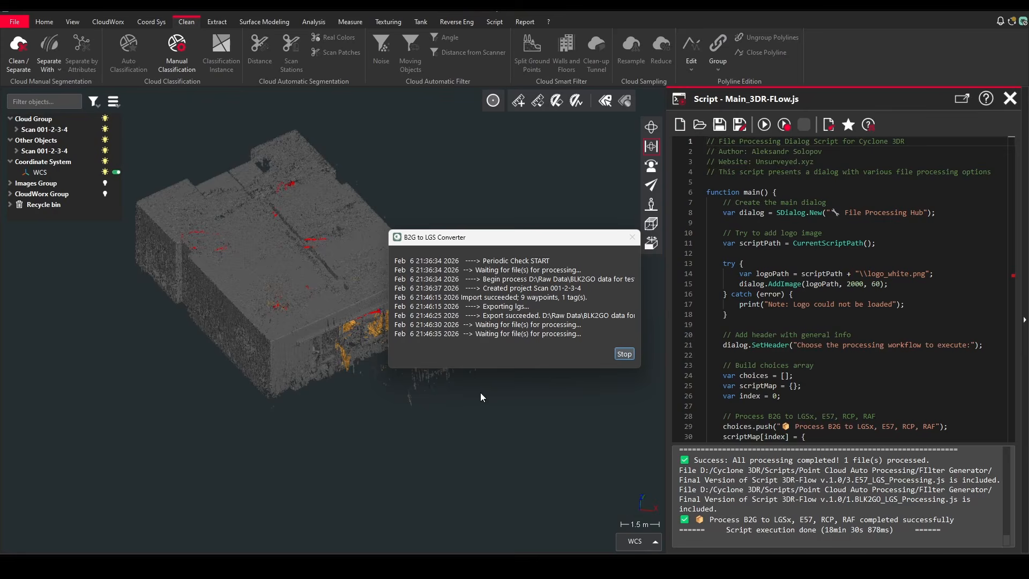
{"action": "left_click", "coordinate": [633, 239]}
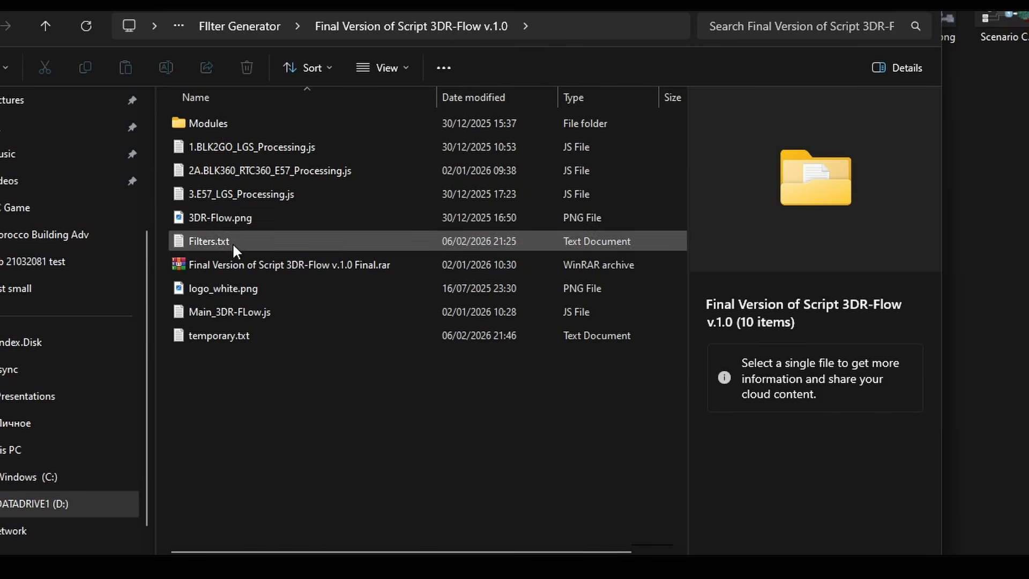
- Open temporary.txt from the script folder and examine its data paths and LGSx file name
{"action": "double_click", "coordinate": [220, 334]}
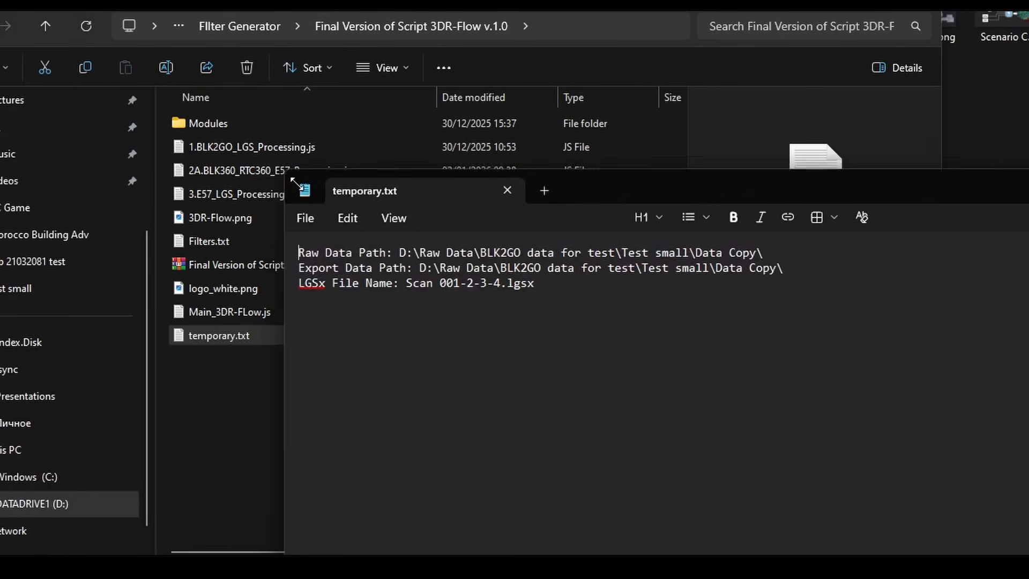
{"action": "left_click_drag", "start_coordinate": [285, 168], "coordinate": [343, 302]}
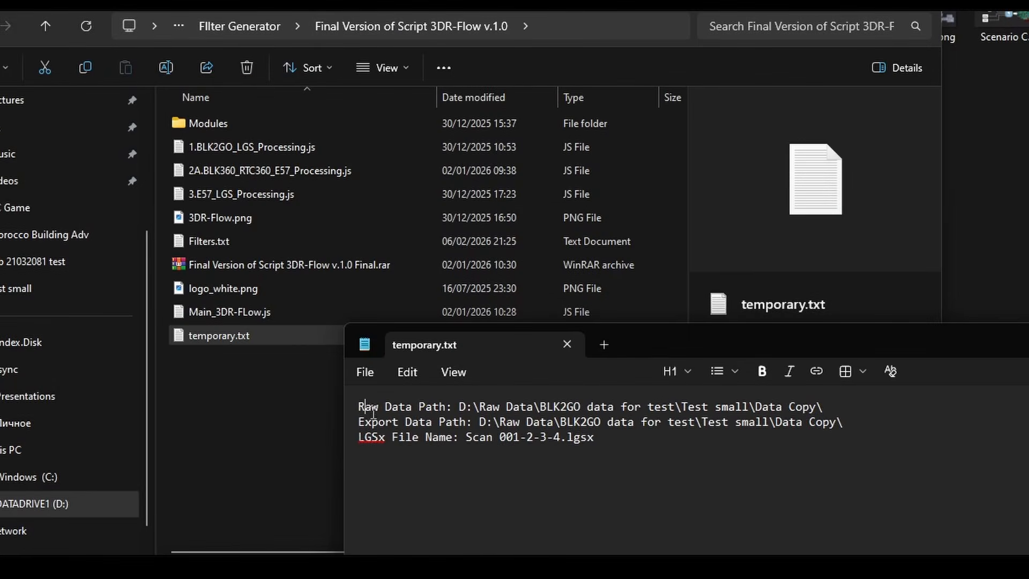
{"action": "left_click_drag", "start_coordinate": [465, 437], "coordinate": [625, 451]}
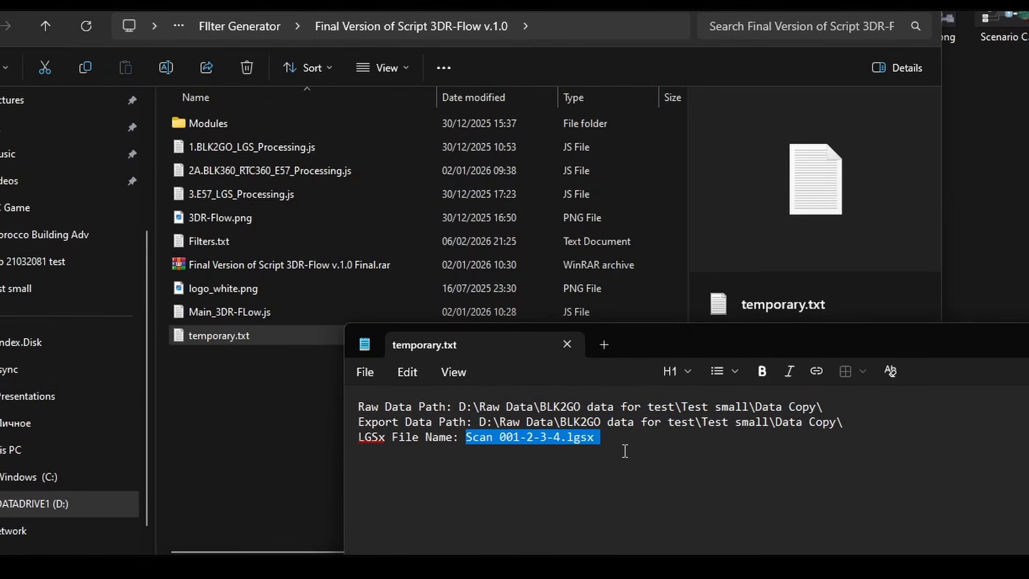
- Review the pipeline steps and parameters in Filters.txt, close it, and look at temporary.txt again
{"action": "double_click", "coordinate": [193, 241]}
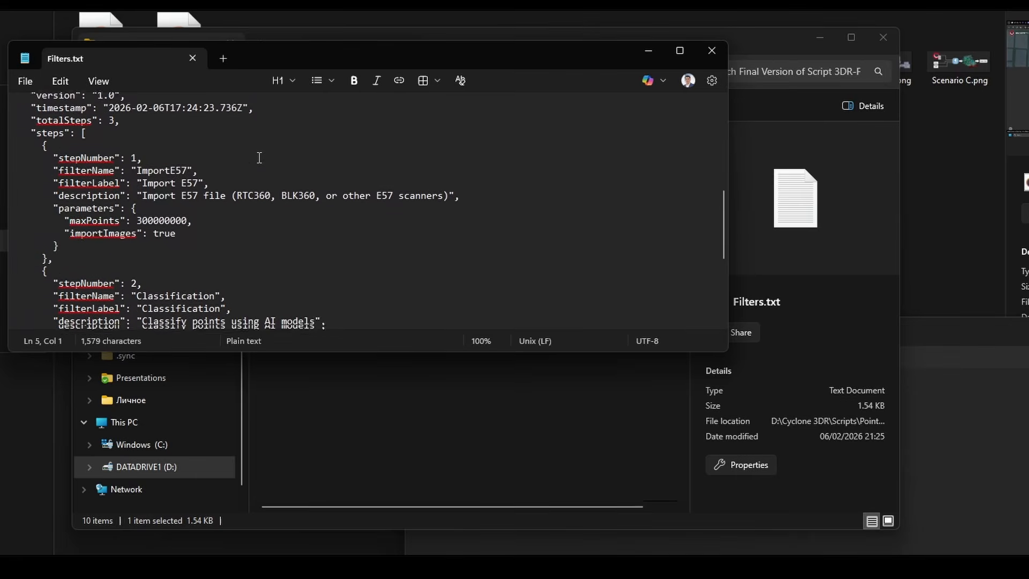
{"action": "scroll", "coordinate": [260, 157], "scroll_direction": "down", "scroll_amount": 6}
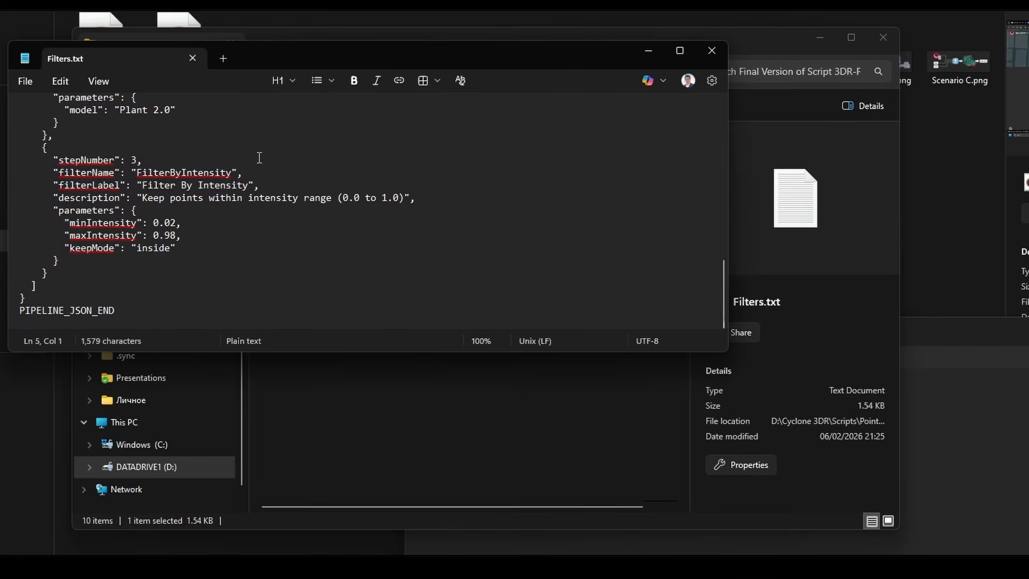
{"action": "left_click", "coordinate": [712, 51]}
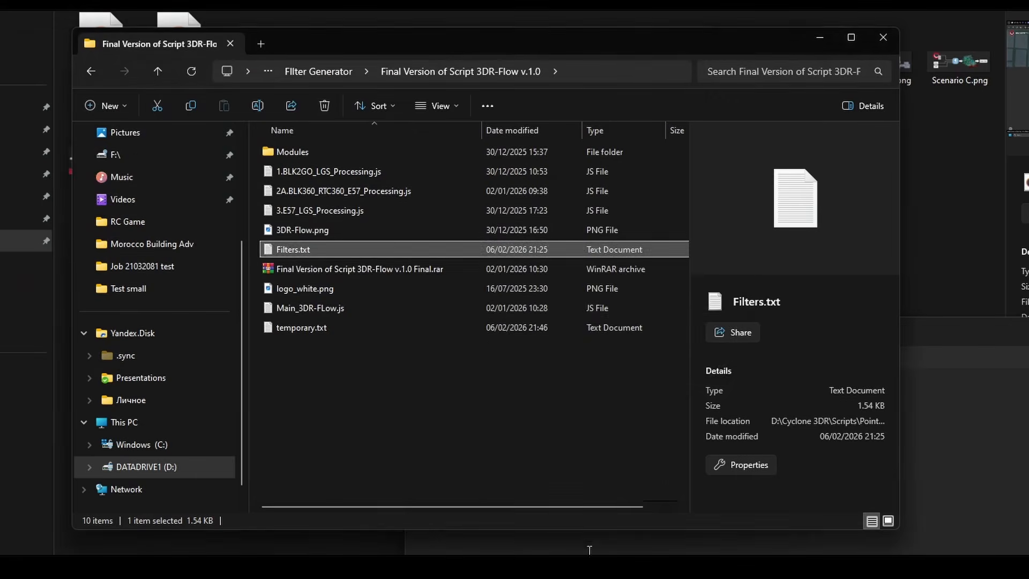
{"action": "left_click", "coordinate": [553, 544]}
{"action": "left_click_drag", "start_coordinate": [665, 332], "coordinate": [639, 311]}
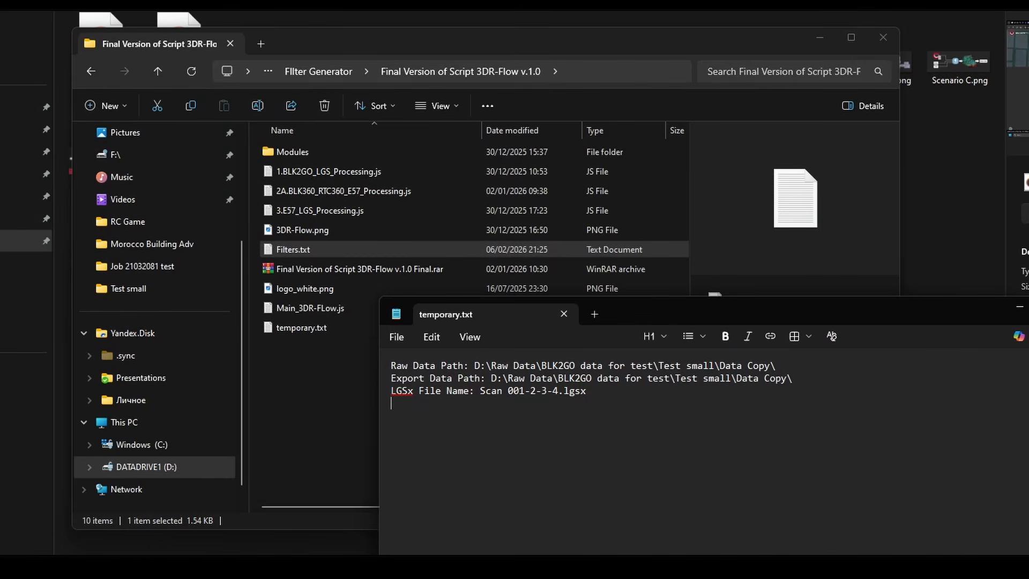
{"action": "left_click", "coordinate": [320, 468]}
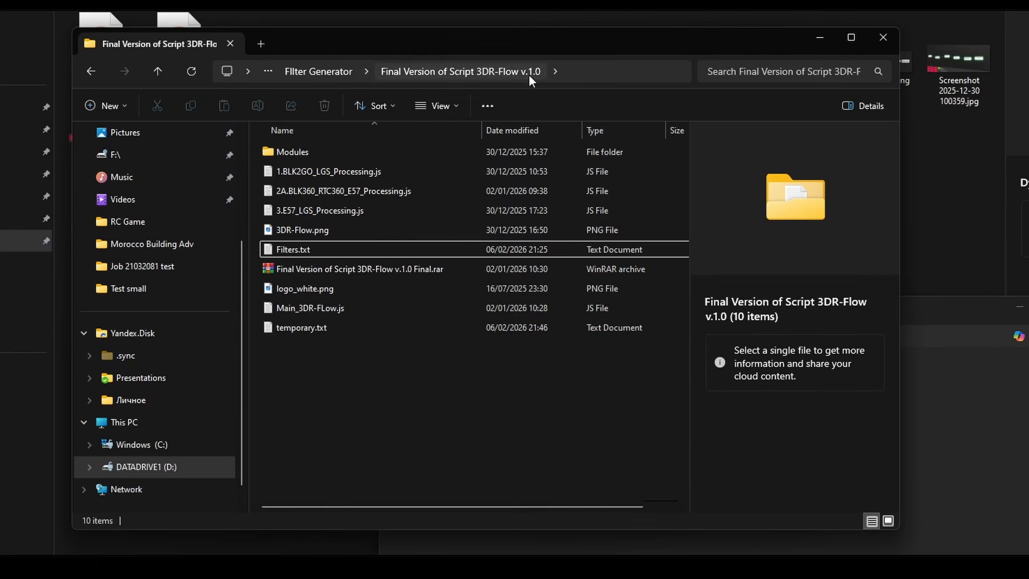
- Return to Cyclone 3DR and review the script console log back through the filter steps to the export stage
{"action": "left_click", "coordinate": [828, 39]}
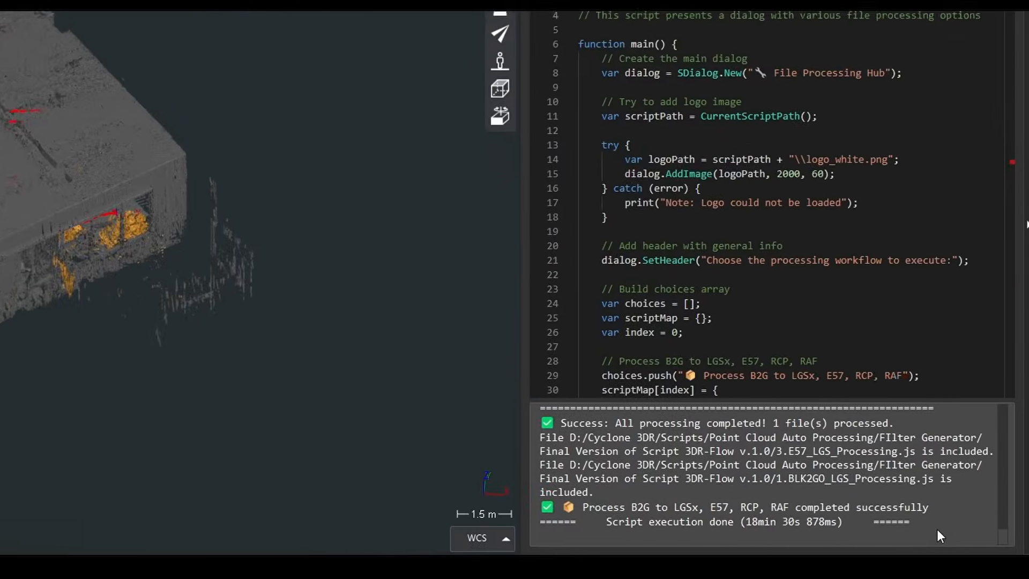
{"action": "scroll", "coordinate": [645, 451], "scroll_direction": "up", "scroll_amount": 3}
{"action": "scroll", "coordinate": [432, 405], "scroll_direction": "up", "scroll_amount": 10}
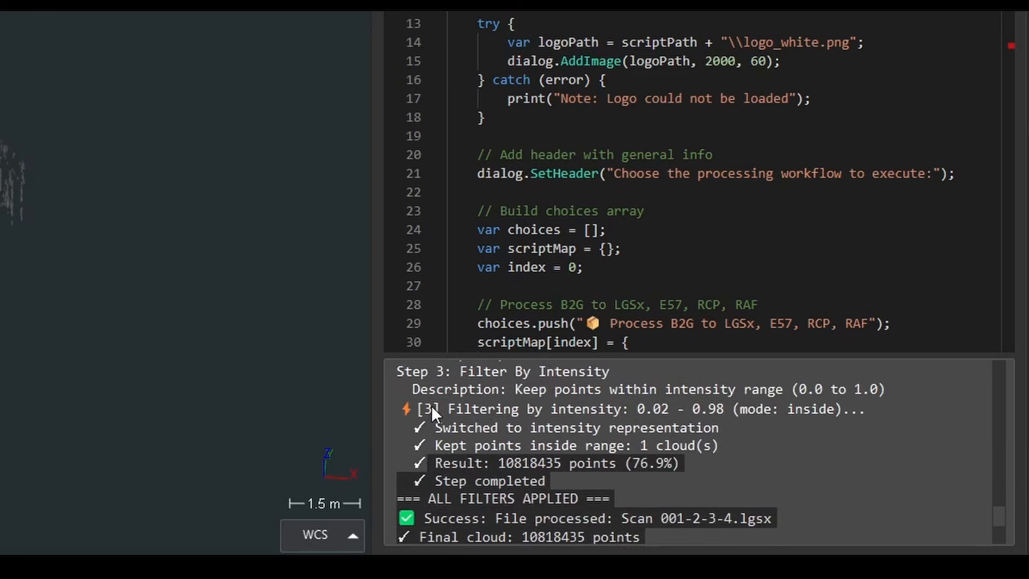
{"action": "scroll", "coordinate": [429, 414], "scroll_direction": "up", "scroll_amount": 10}
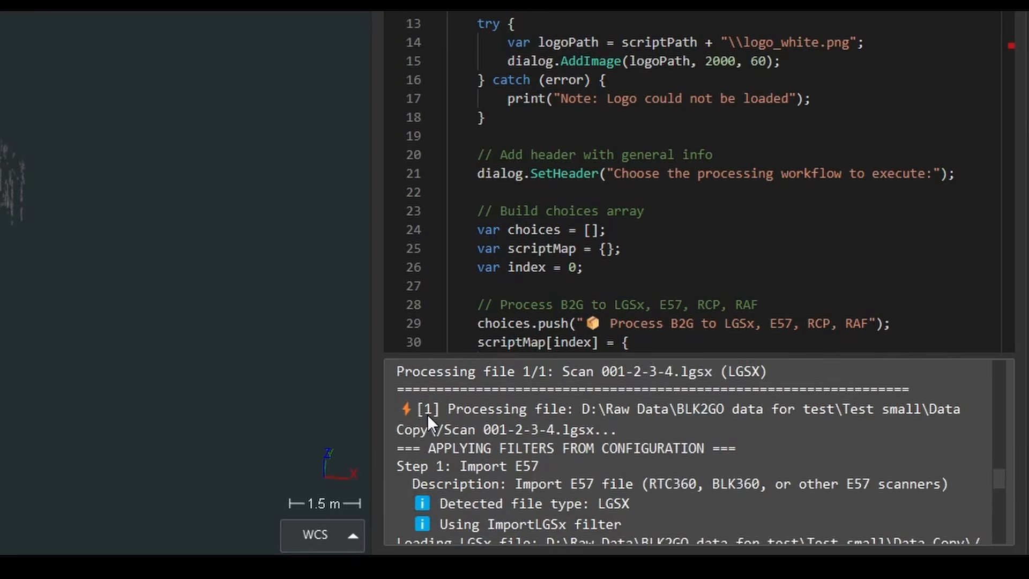
{"action": "scroll", "coordinate": [426, 414], "scroll_direction": "up", "scroll_amount": 10}
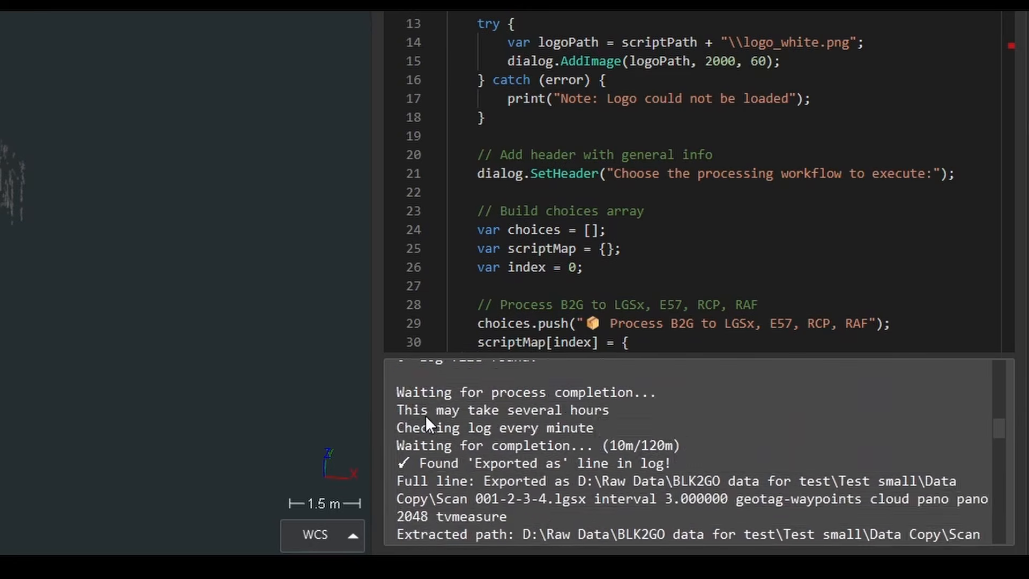
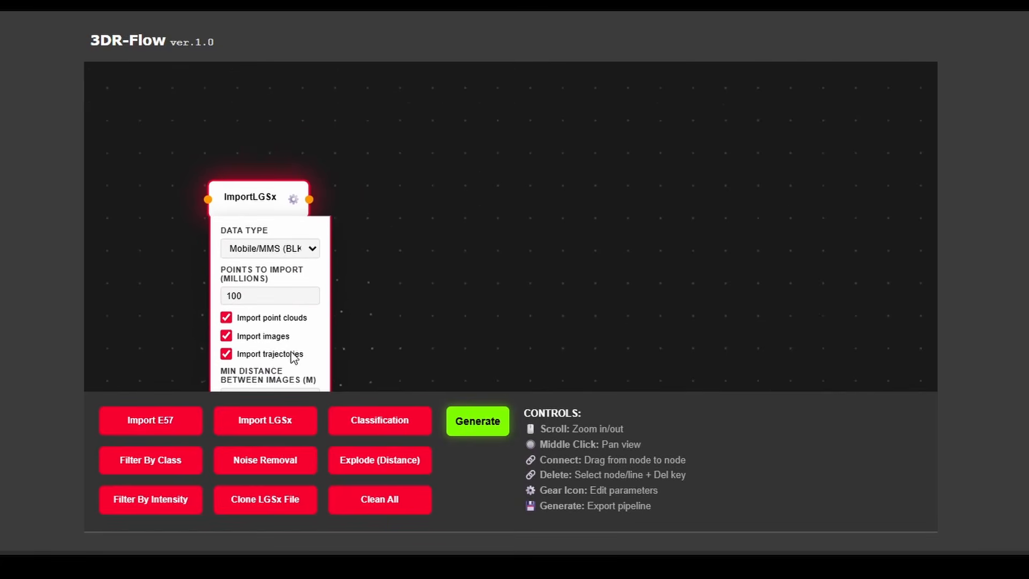
- Move the ImportLGSx node to the upper part of the 3DR-Flow canvas and close its parameters
{"action": "left_click_drag", "start_coordinate": [248, 193], "coordinate": [230, 124]}
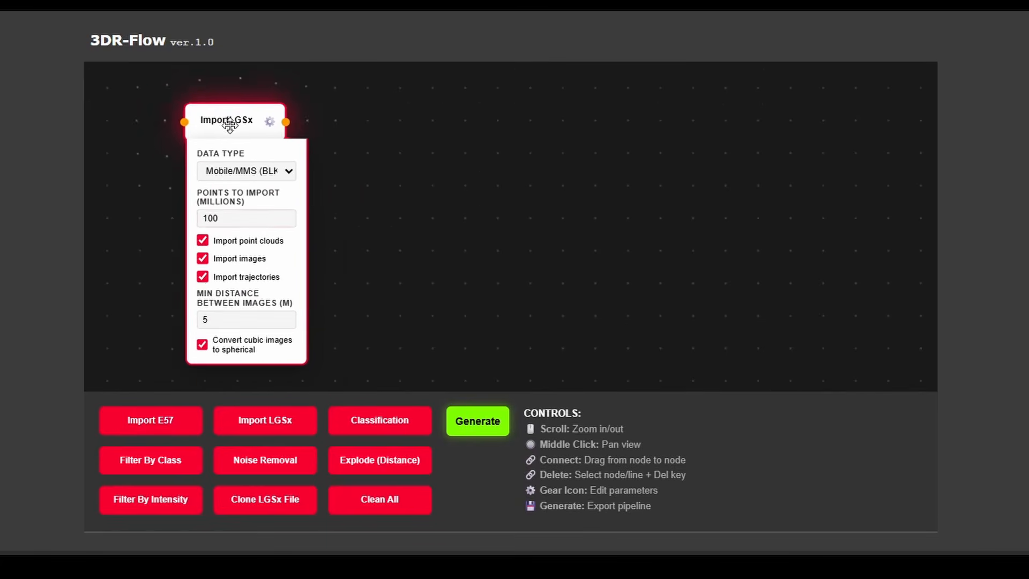
{"action": "left_click", "coordinate": [399, 222]}
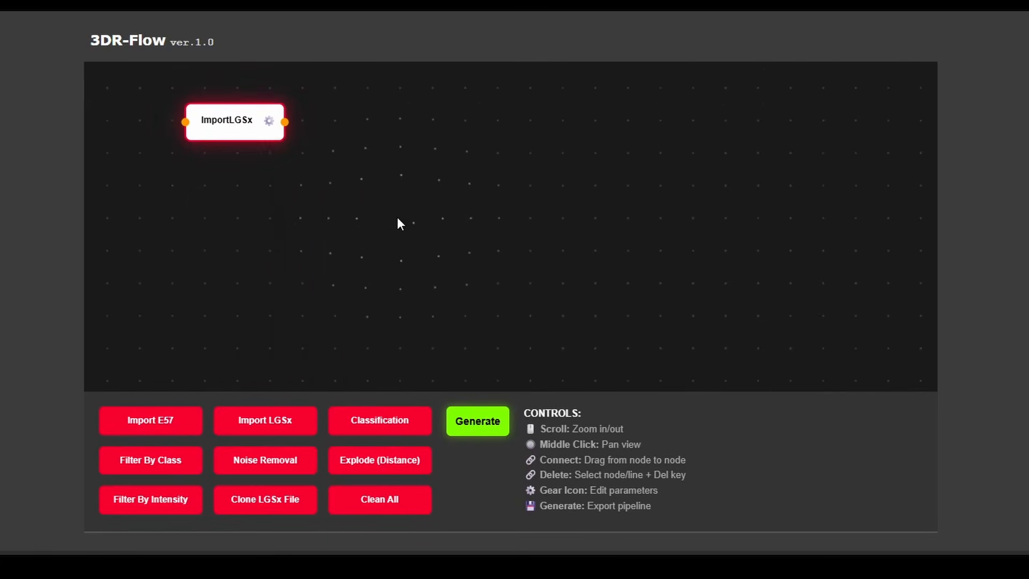
- Place a Noise node beside ImportLGSx, connect ImportLGSx to it, and check its intensity level
{"action": "left_click_drag", "start_coordinate": [359, 330], "coordinate": [433, 159]}
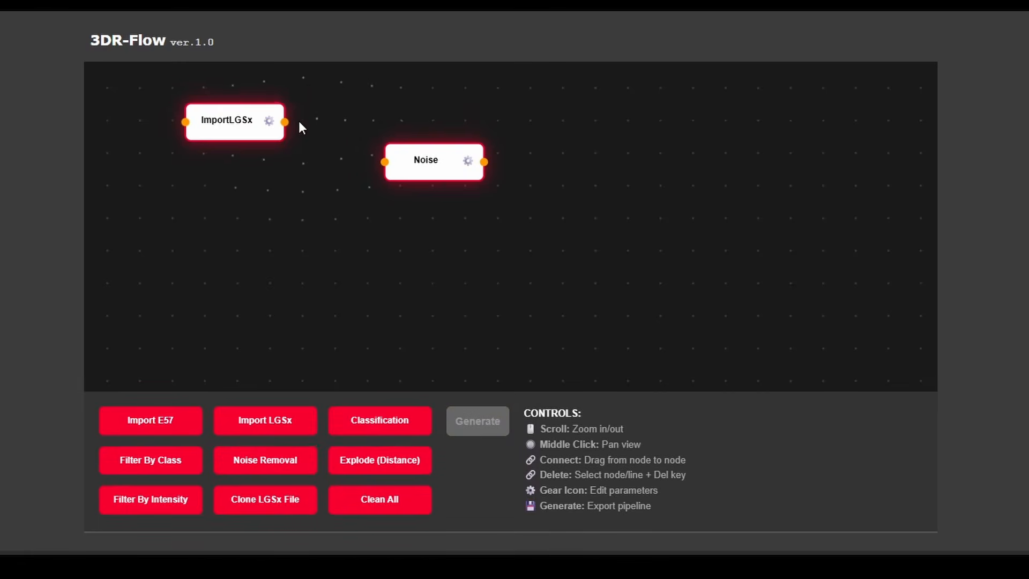
{"action": "left_click_drag", "start_coordinate": [286, 122], "coordinate": [420, 161]}
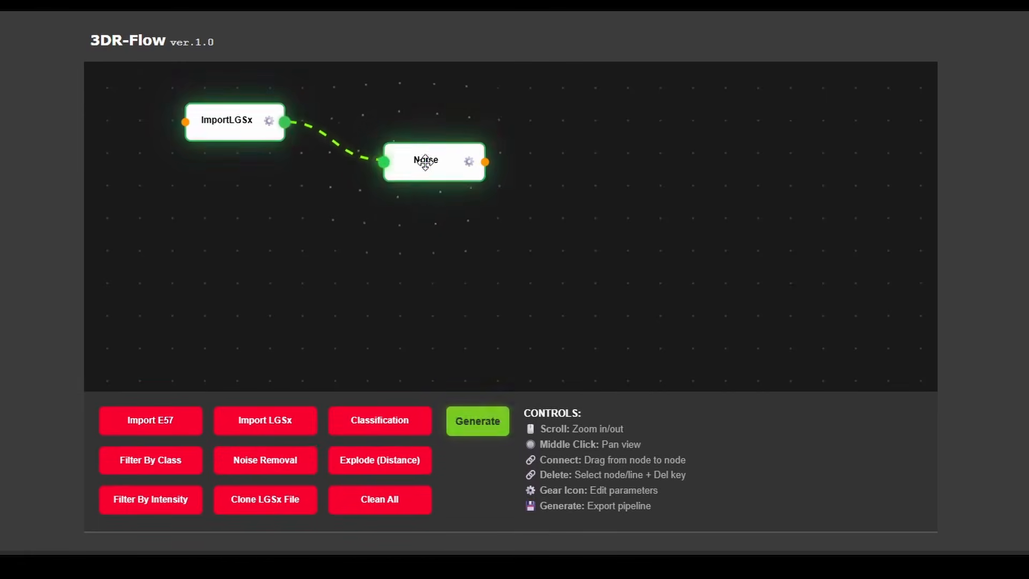
{"action": "left_click", "coordinate": [467, 162]}
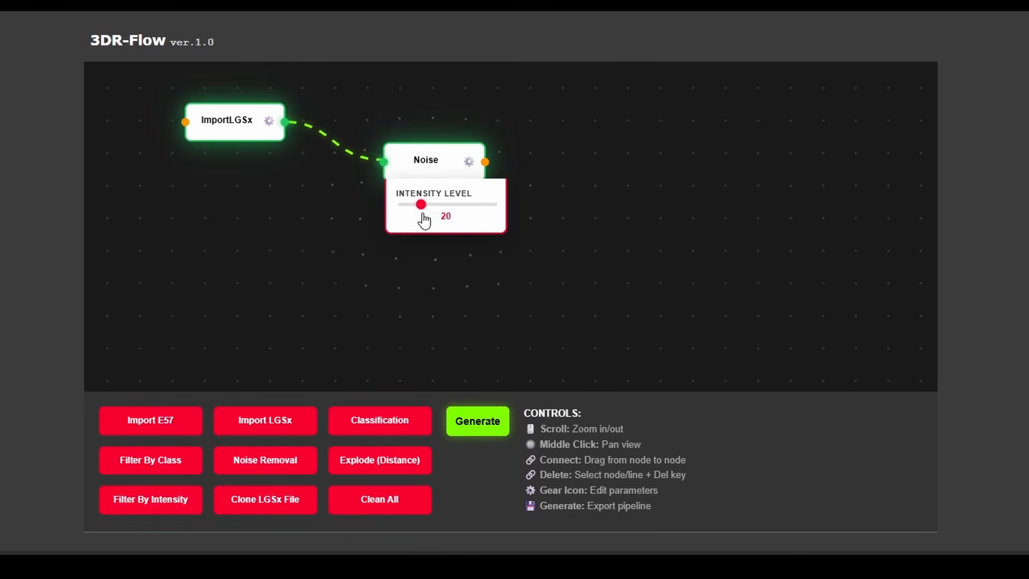
{"action": "left_click", "coordinate": [448, 291]}
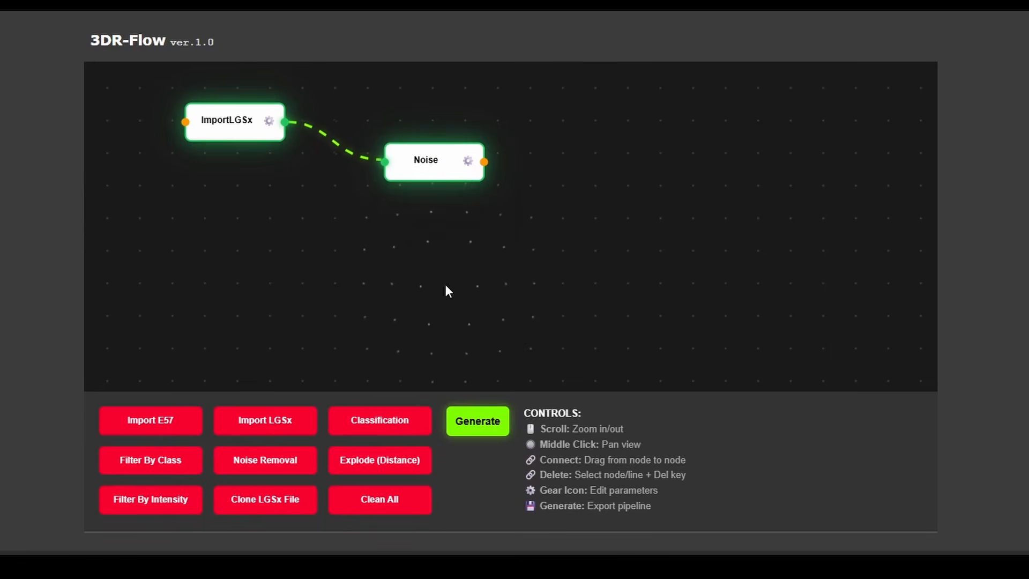
- Add a Classification node after Noise, connect Noise to it, and choose the BLK Mobile Filter People 2.0 model
{"action": "left_click_drag", "start_coordinate": [369, 426], "coordinate": [627, 164]}
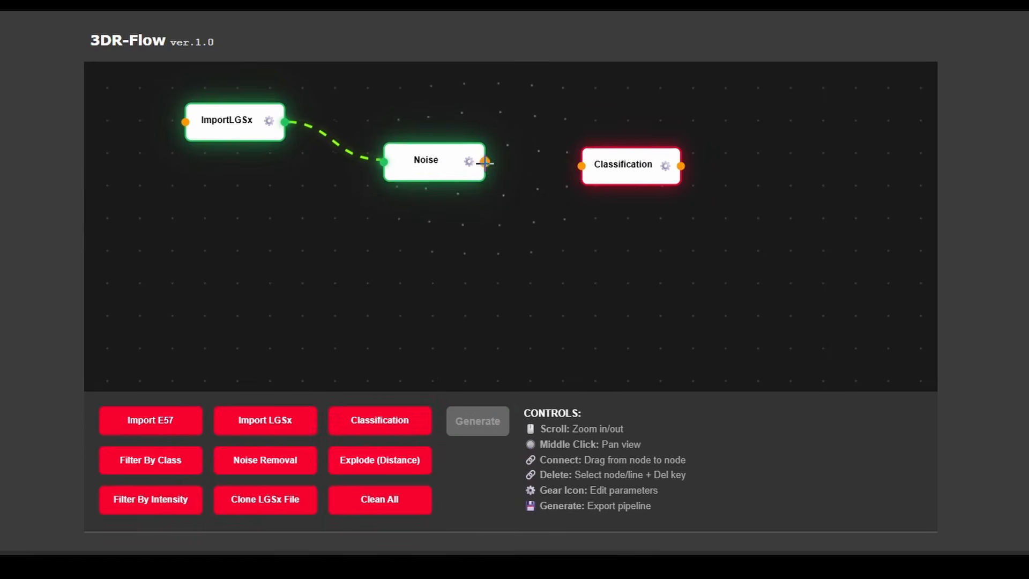
{"action": "left_click_drag", "start_coordinate": [484, 162], "coordinate": [590, 164]}
{"action": "left_click", "coordinate": [665, 165]}
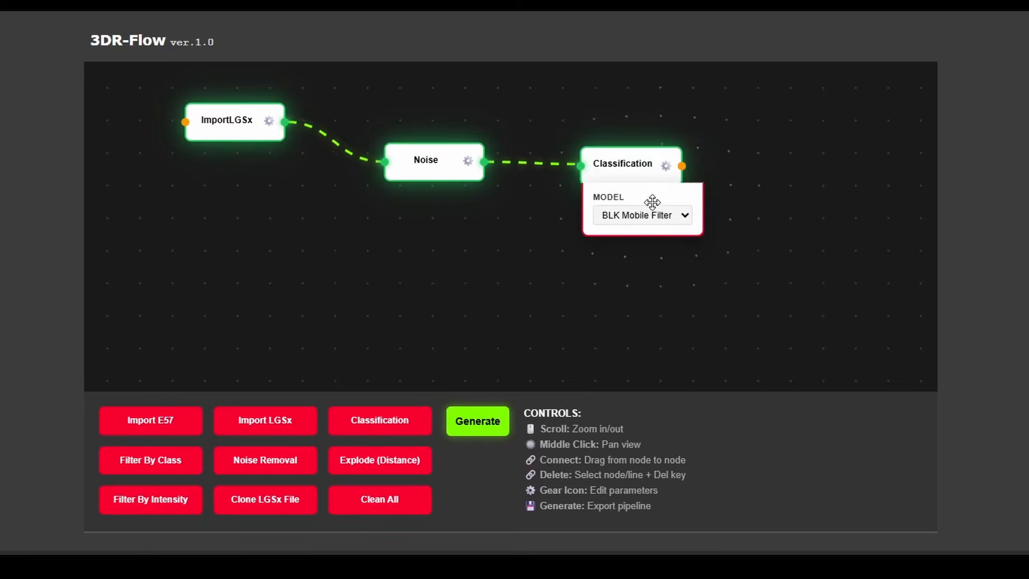
{"action": "left_click", "coordinate": [646, 215]}
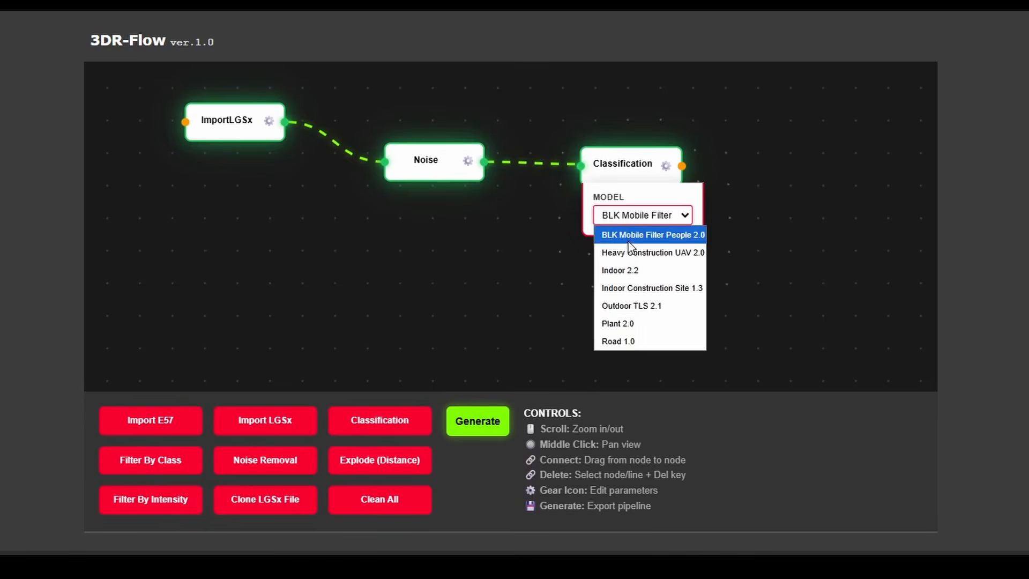
{"action": "left_click", "coordinate": [626, 235]}
- Place a FilterByClass node after the Classification node and connect Classification to it
{"action": "middle_click_drag", "start_coordinate": [667, 278], "coordinate": [496, 319]}
{"action": "left_click_drag", "start_coordinate": [176, 500], "coordinate": [184, 503]}
{"action": "left_click_drag", "start_coordinate": [165, 459], "coordinate": [610, 203]}
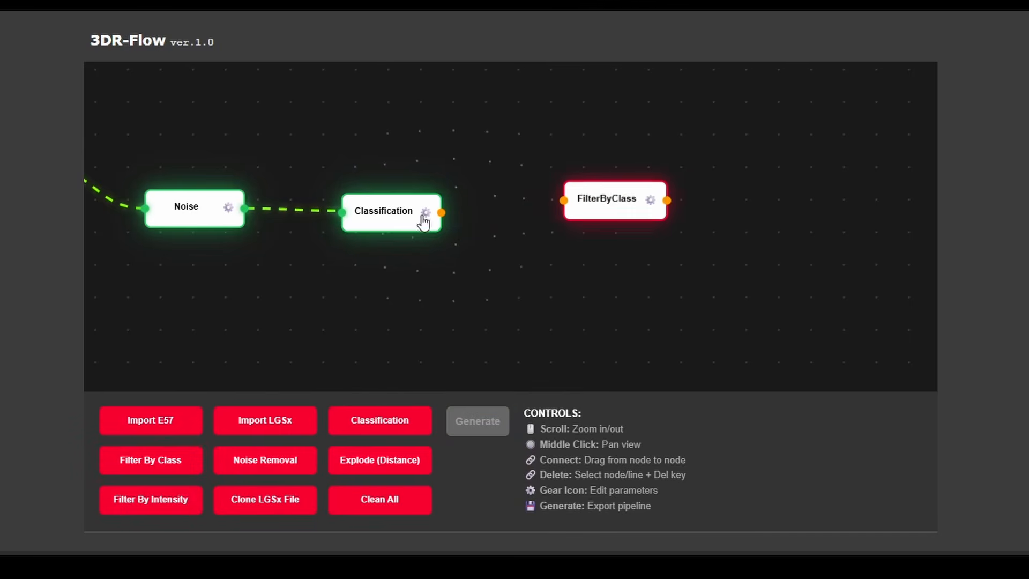
{"action": "left_click_drag", "start_coordinate": [441, 212], "coordinate": [565, 200]}
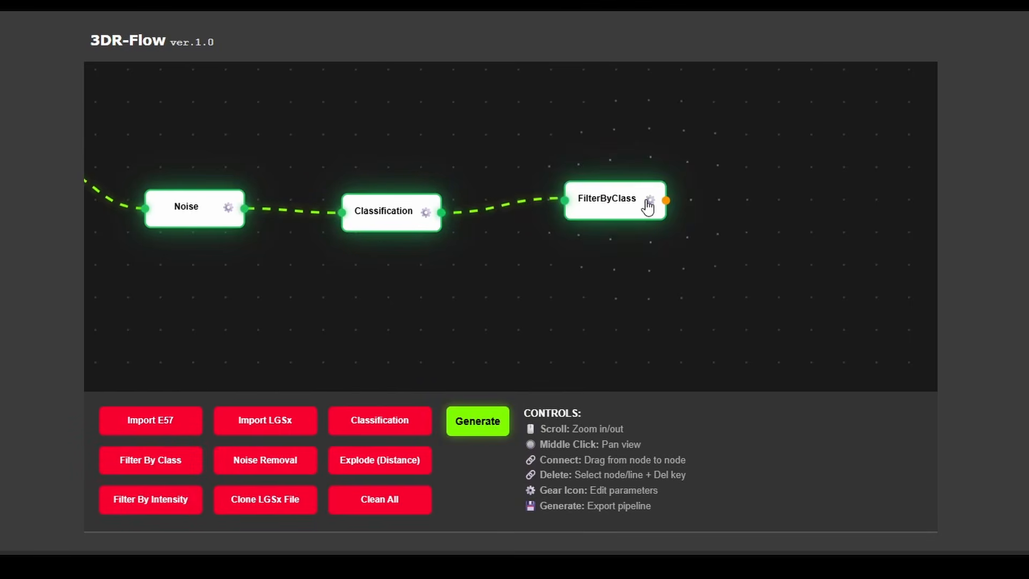
- Set the FilterByClass node to remove class ID 67 and close its parameters
{"action": "left_click", "coordinate": [649, 201]}
{"action": "left_click_drag", "start_coordinate": [616, 244], "coordinate": [575, 251]}
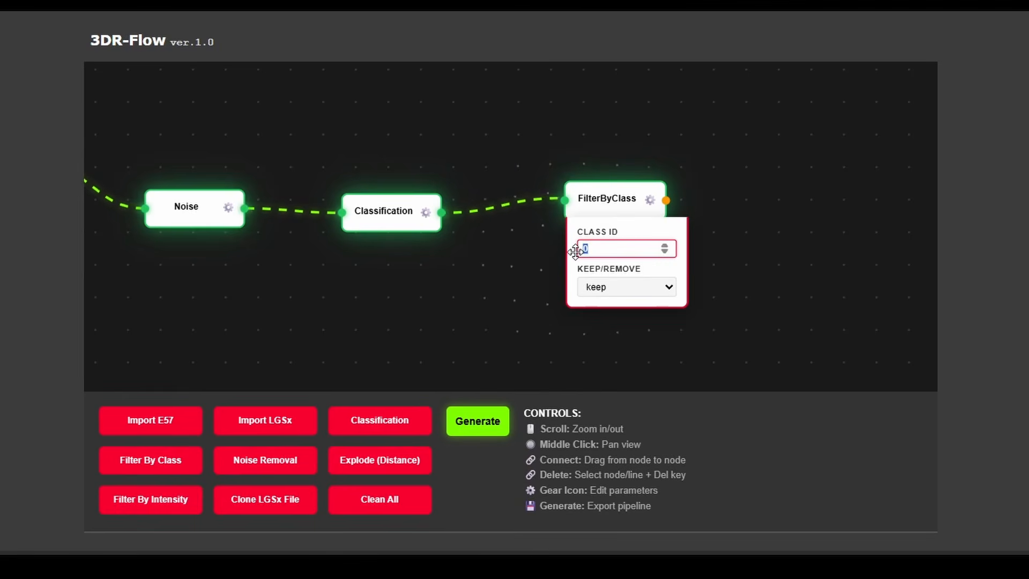
{"action": "type", "text": "67"}
{"action": "left_click", "coordinate": [606, 294]}
{"action": "left_click", "coordinate": [605, 323]}
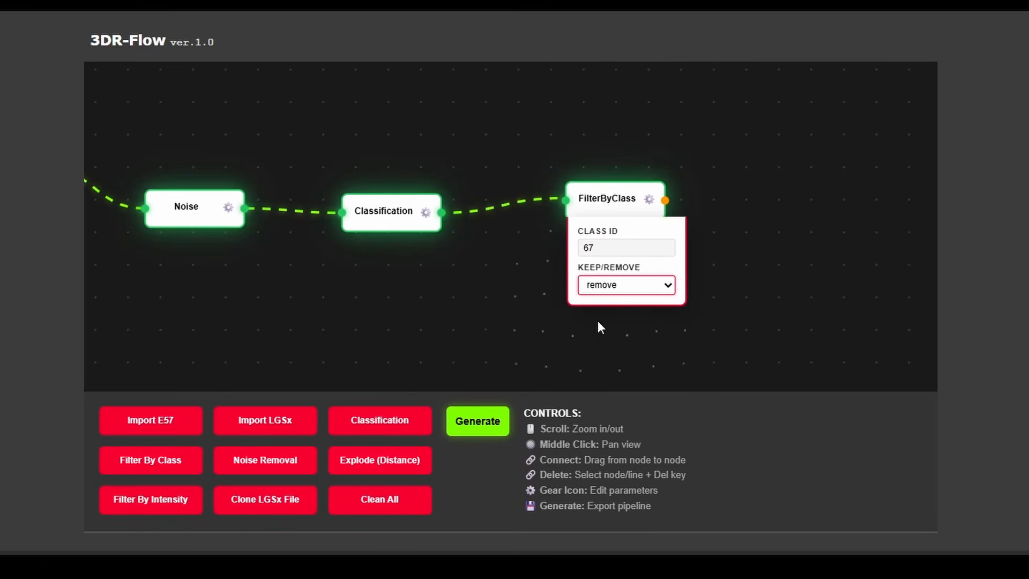
{"action": "left_click", "coordinate": [763, 303]}
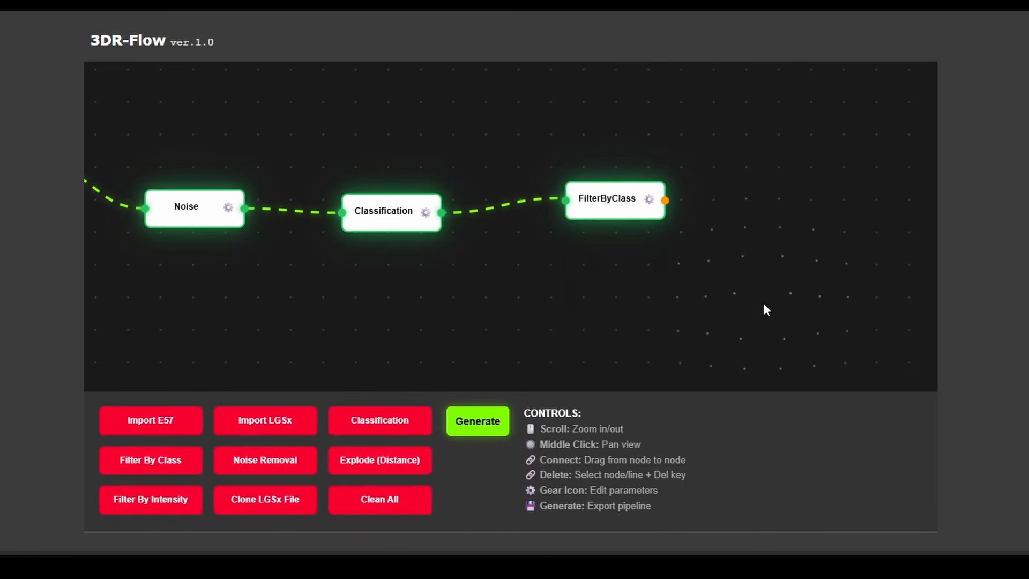
- Add a second Classification node after FilterByClass, connect the two, and choose the Heavy Construction UAV 2.0 model
{"action": "middle_click_drag", "start_coordinate": [778, 253], "coordinate": [528, 278]}
{"action": "left_click", "coordinate": [395, 421]}
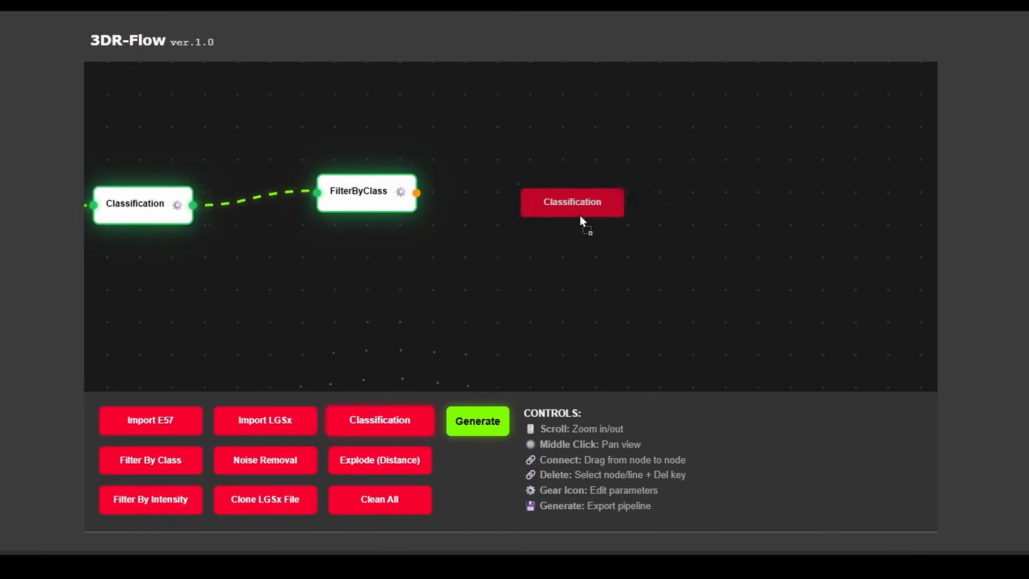
{"action": "left_click_drag", "start_coordinate": [417, 193], "coordinate": [525, 215]}
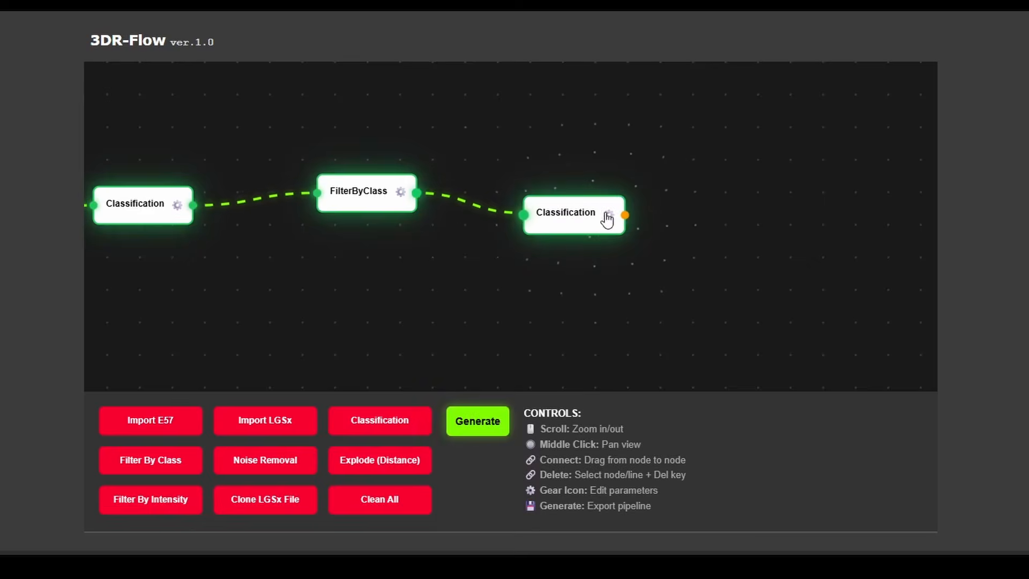
{"action": "left_click", "coordinate": [608, 215]}
{"action": "left_click", "coordinate": [595, 263]}
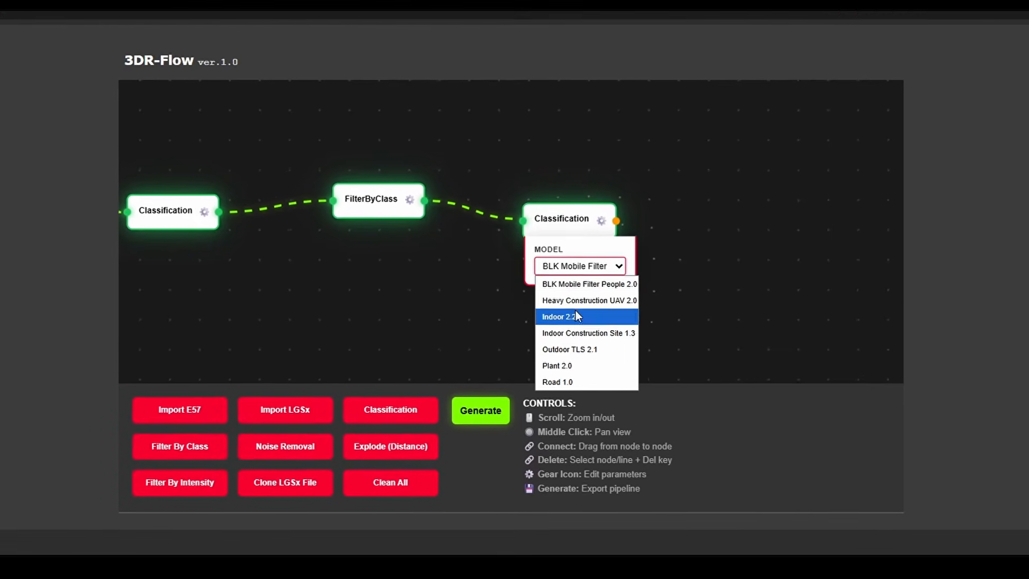
{"action": "left_click", "coordinate": [572, 301]}
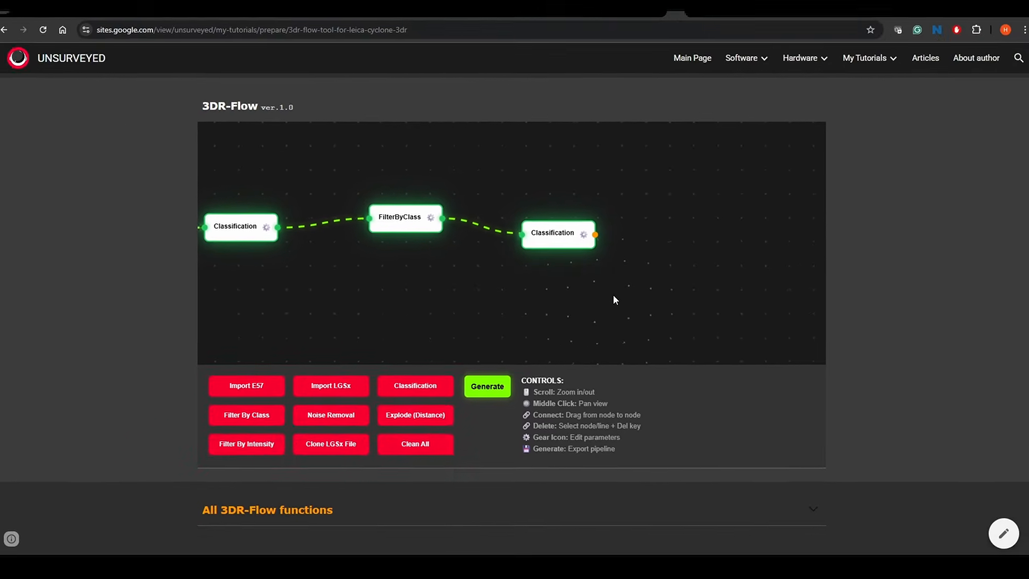
- Generate the pipeline file and copy the downloaded Filters (34).txt into the Final Version of Script 3DR-Flow v.1.0 folder
{"action": "left_click", "coordinate": [506, 394]}
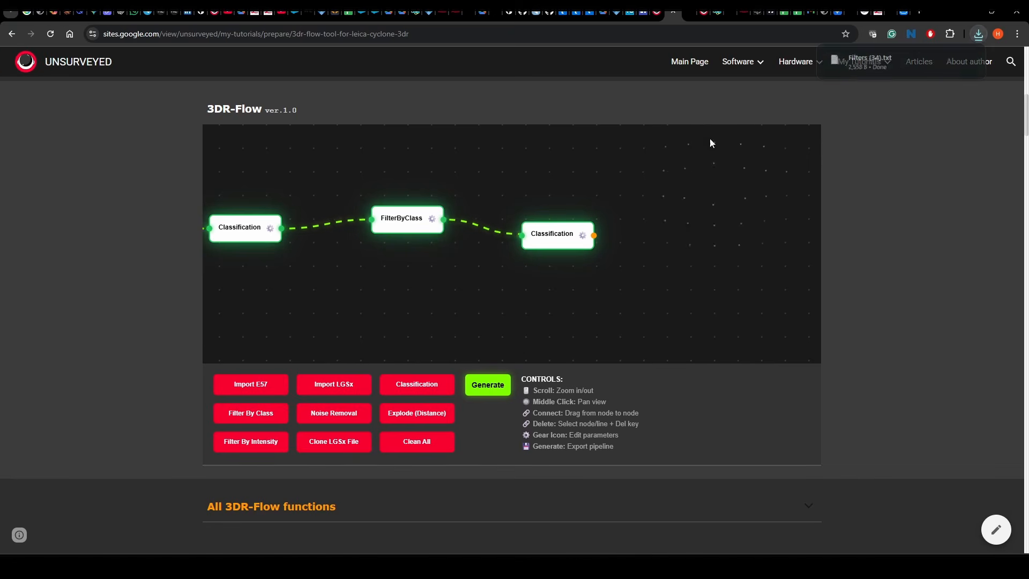
{"action": "left_click", "coordinate": [948, 59]}
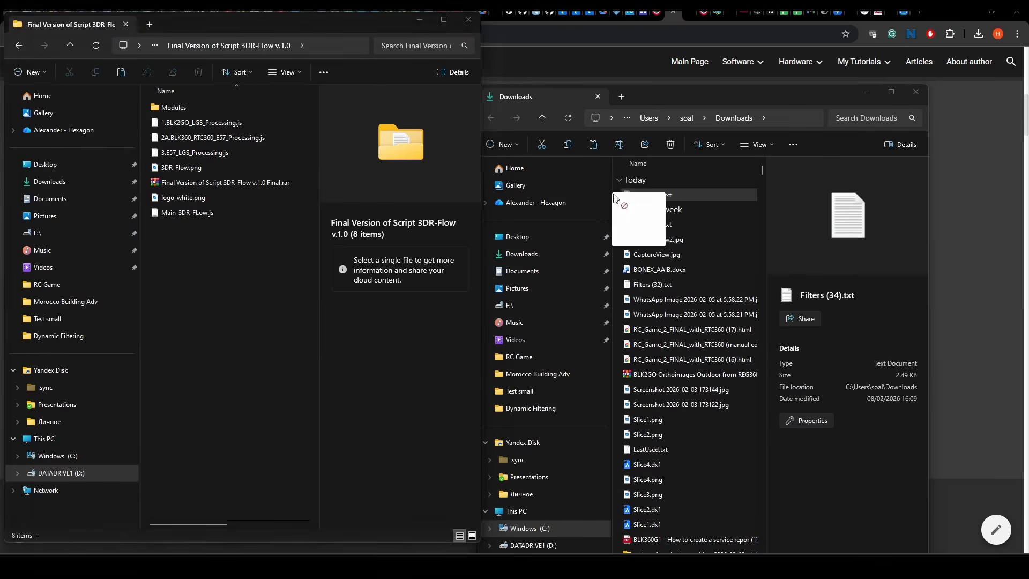
{"action": "left_click_drag", "start_coordinate": [614, 198], "coordinate": [178, 242]}
- Rename the copied pipeline file in the script folder as Filters.txt
{"action": "right_click", "coordinate": [170, 227]}
{"action": "left_click", "coordinate": [228, 241]}
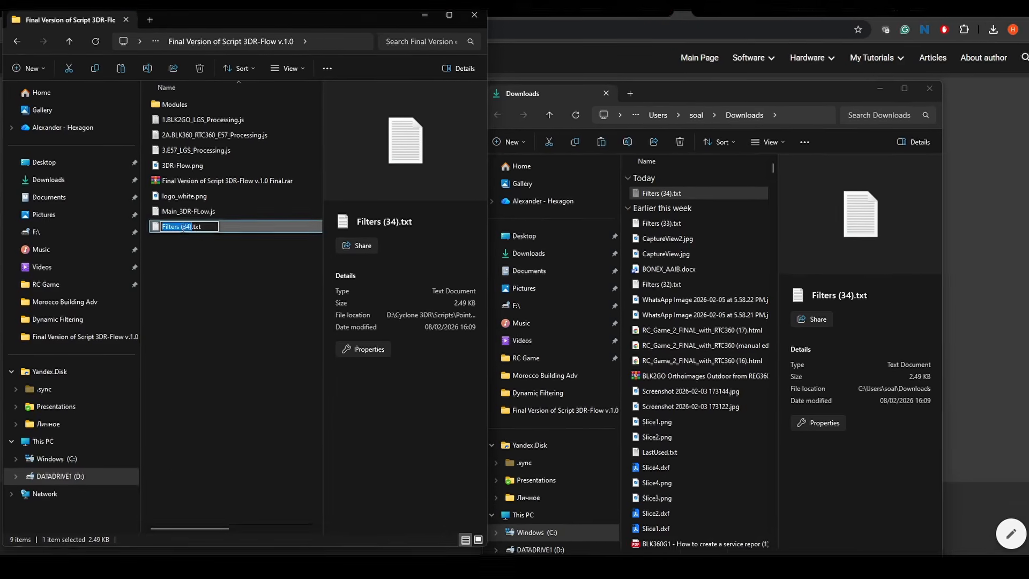
{"action": "type", "text": "Filters"}
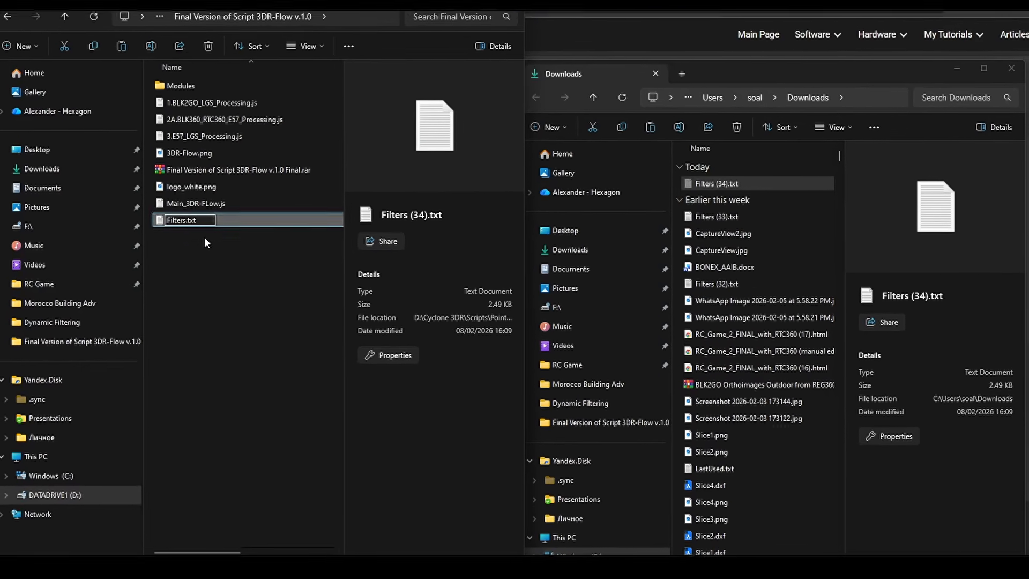
{"action": "left_click", "coordinate": [204, 242]}
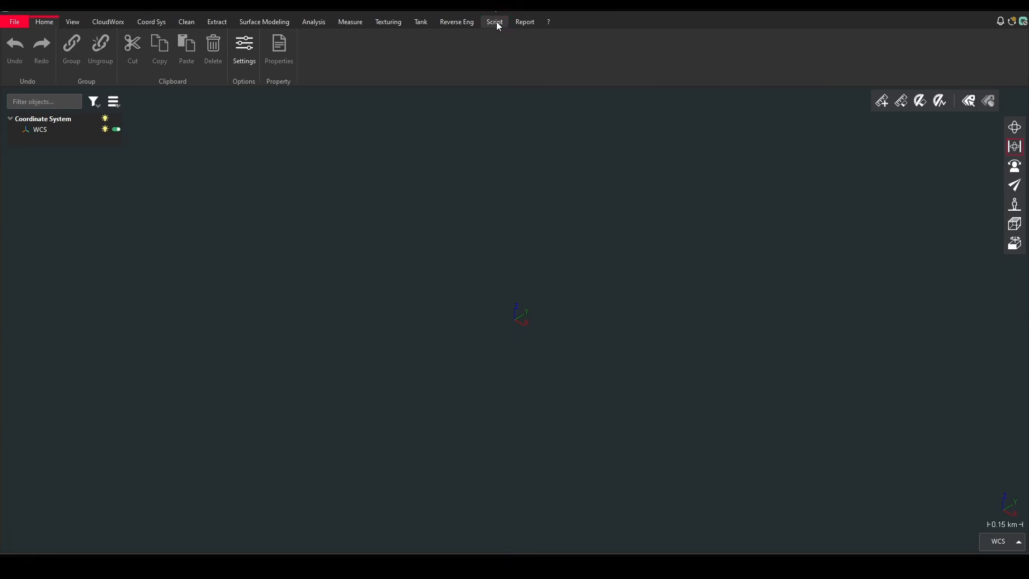
- Switch to Cyclone 3DR, run the 3DR-Flow script's B2G to LGSx, E57, RCP, RAF workflow, and set the Cyclone REGISTER 360 2025.0.1 installation folder
{"action": "left_click", "coordinate": [494, 22]}
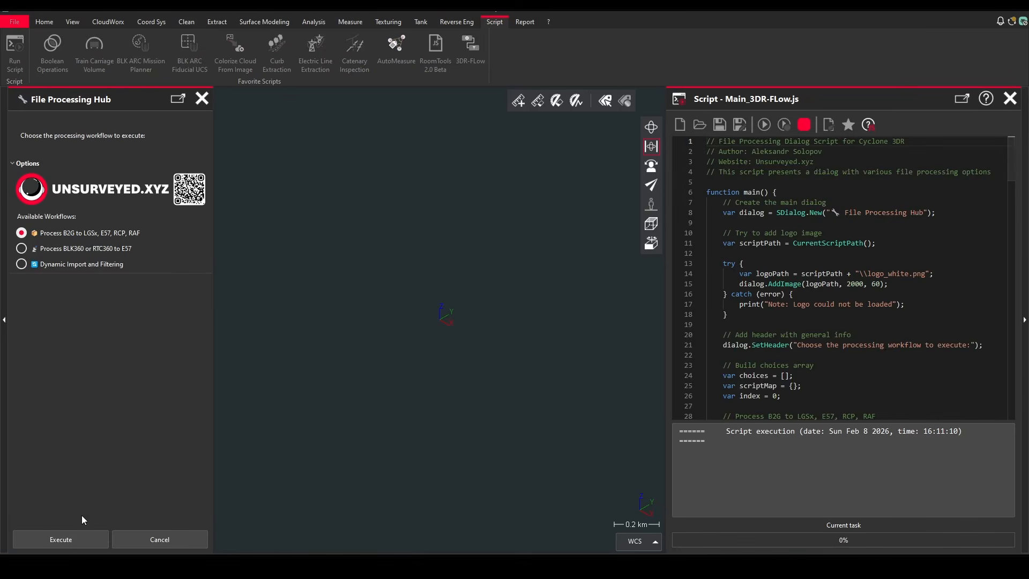
{"action": "left_click", "coordinate": [72, 538]}
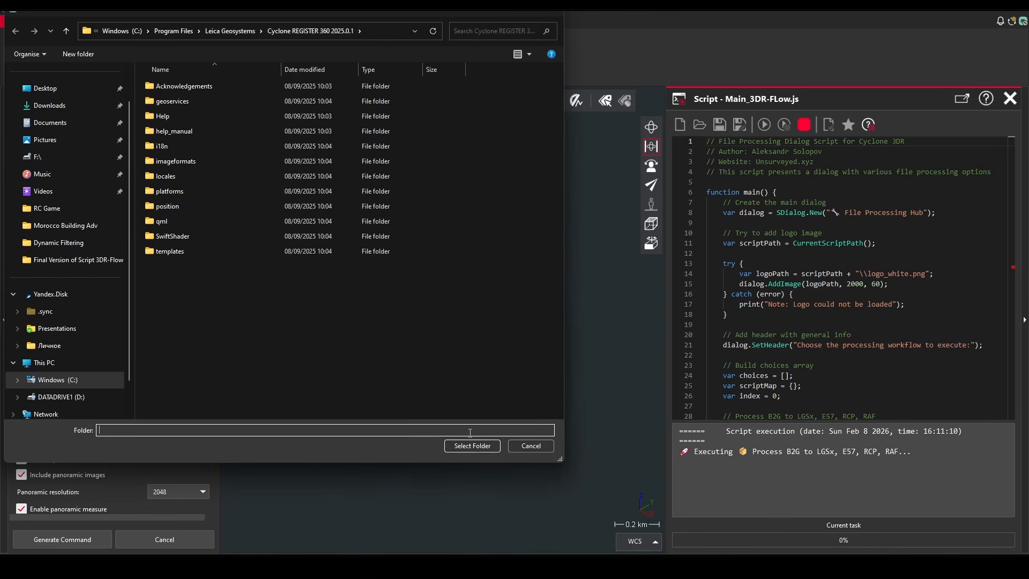
{"action": "left_click", "coordinate": [475, 445]}
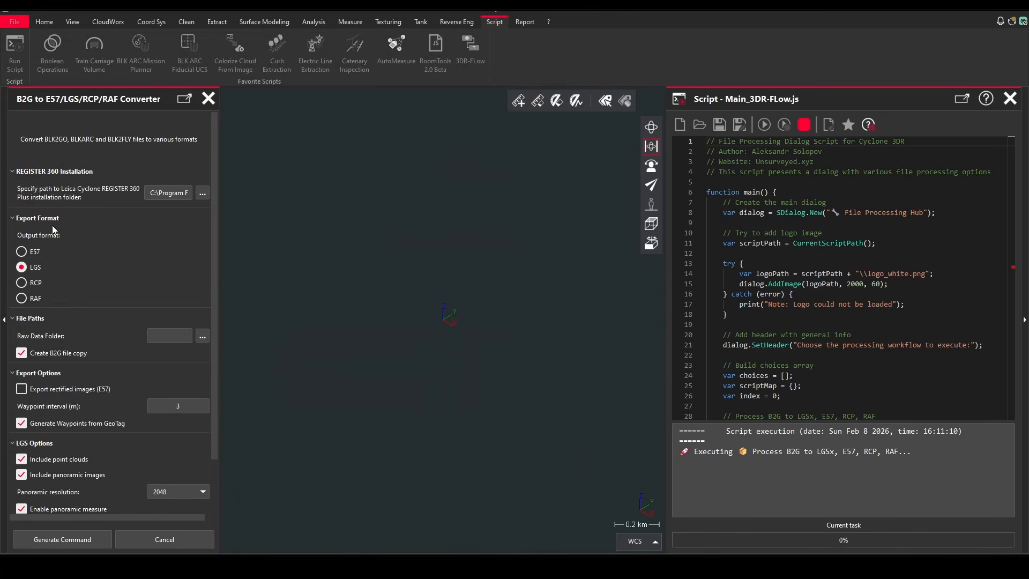
- Set the converter's raw data folder to Job 21032068 Blk2go inside BLK2GO data for test
{"action": "left_click", "coordinate": [202, 337]}
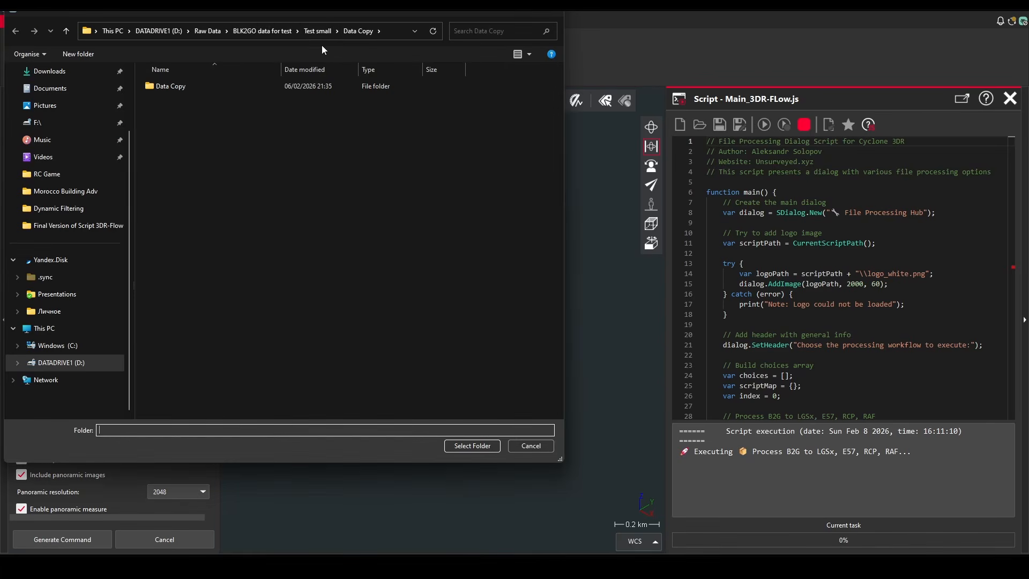
{"action": "left_click", "coordinate": [254, 33]}
{"action": "left_click", "coordinate": [174, 128]}
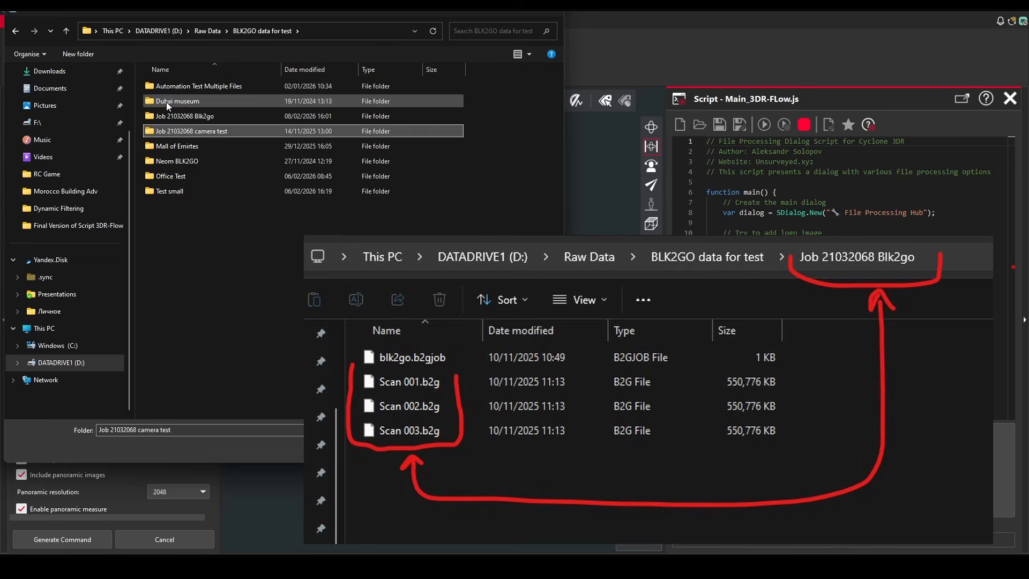
{"action": "double_click", "coordinate": [180, 113]}
{"action": "left_click", "coordinate": [474, 445]}
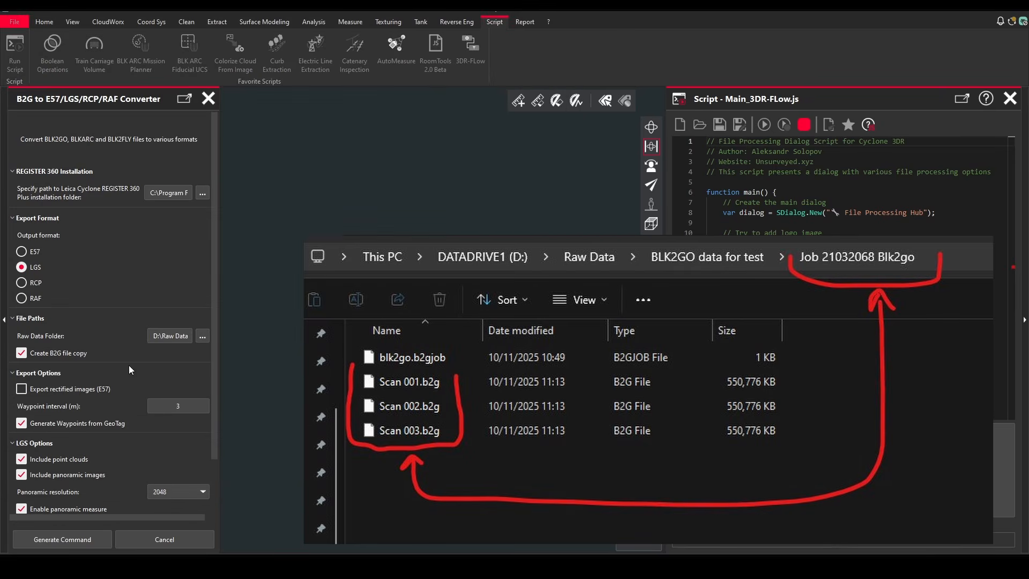
- Generate the LGS conversion command for Scan 001.b2g, Scan 002.b2g and Scan 003.b2g
{"action": "scroll", "coordinate": [198, 454], "scroll_direction": "down", "scroll_amount": 3}
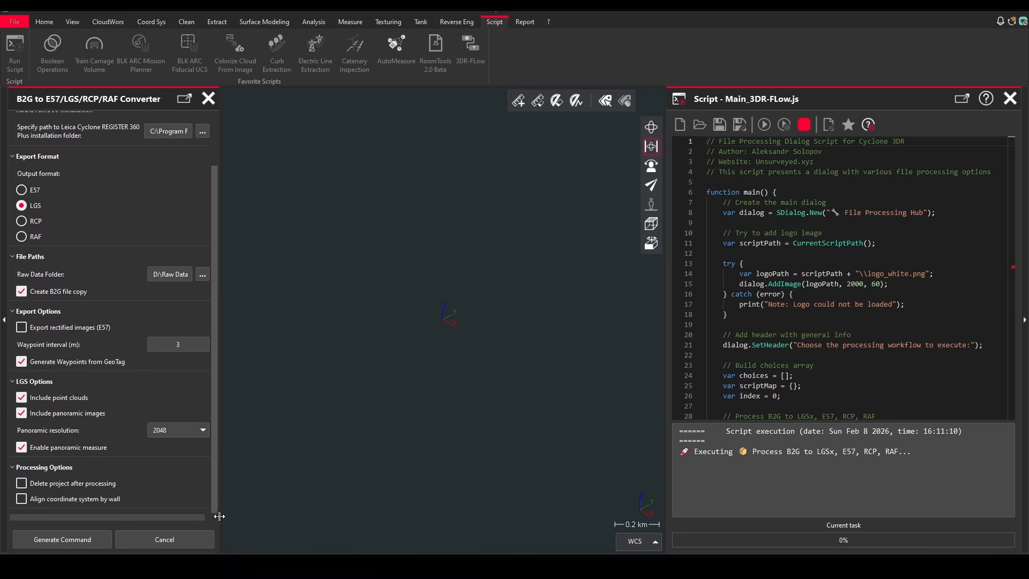
{"action": "left_click", "coordinate": [69, 538]}
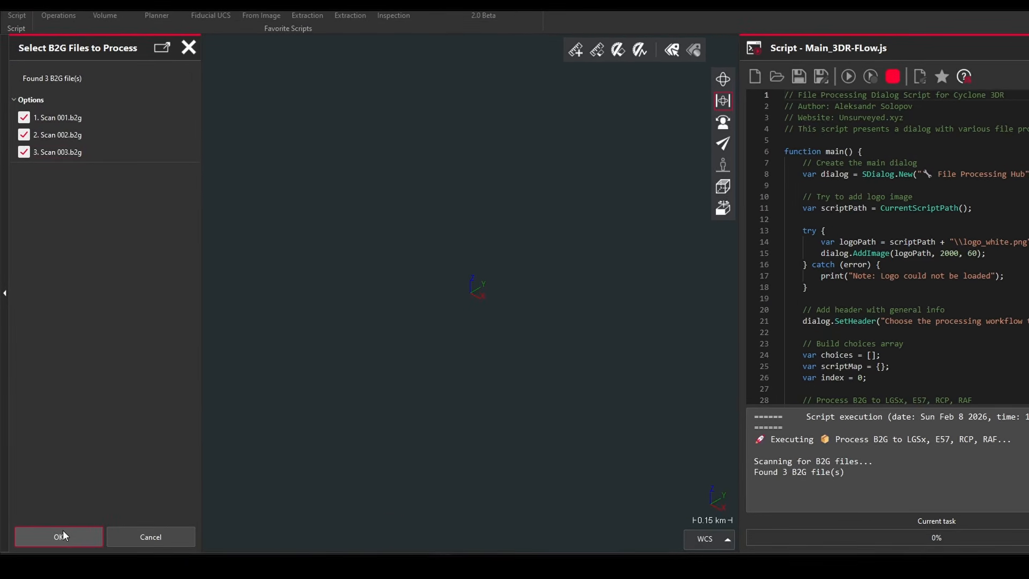
{"action": "left_click", "coordinate": [65, 534]}
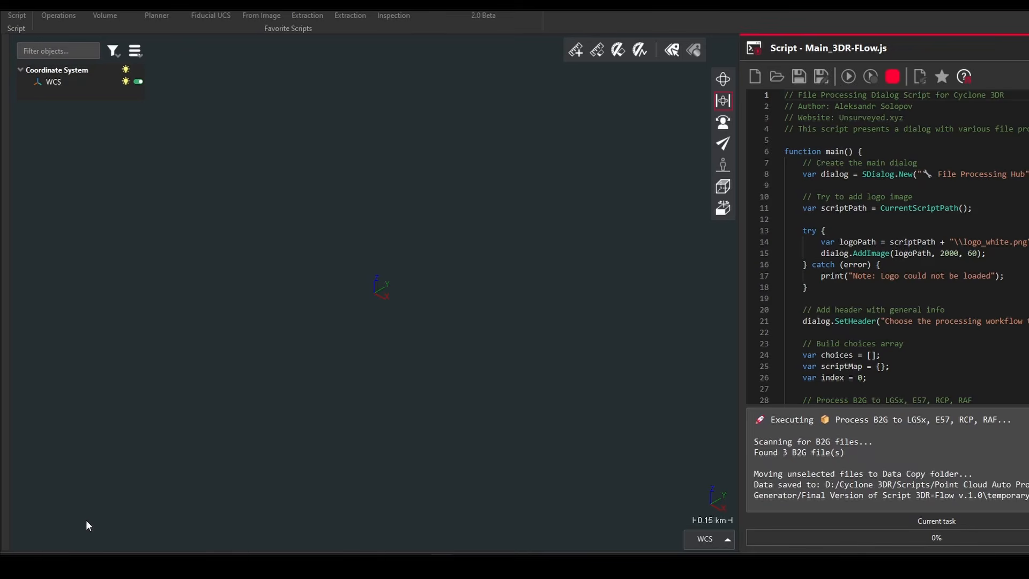
- Save the conversion command as a BAT file, execute it, and start the Register 360 process with log monitoring
{"action": "left_click", "coordinate": [369, 347]}
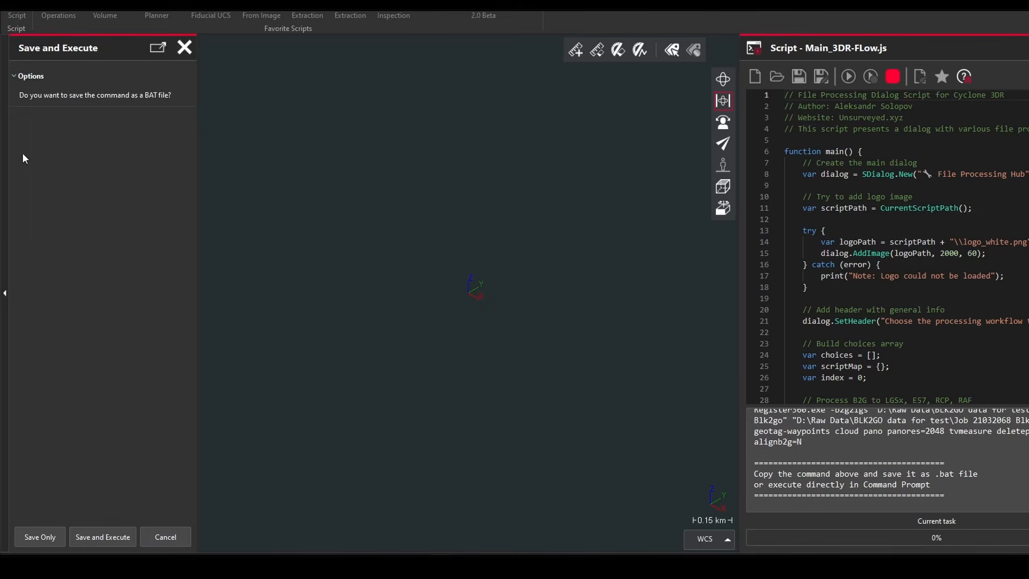
{"action": "left_click", "coordinate": [107, 537]}
{"action": "left_click", "coordinate": [369, 346]}
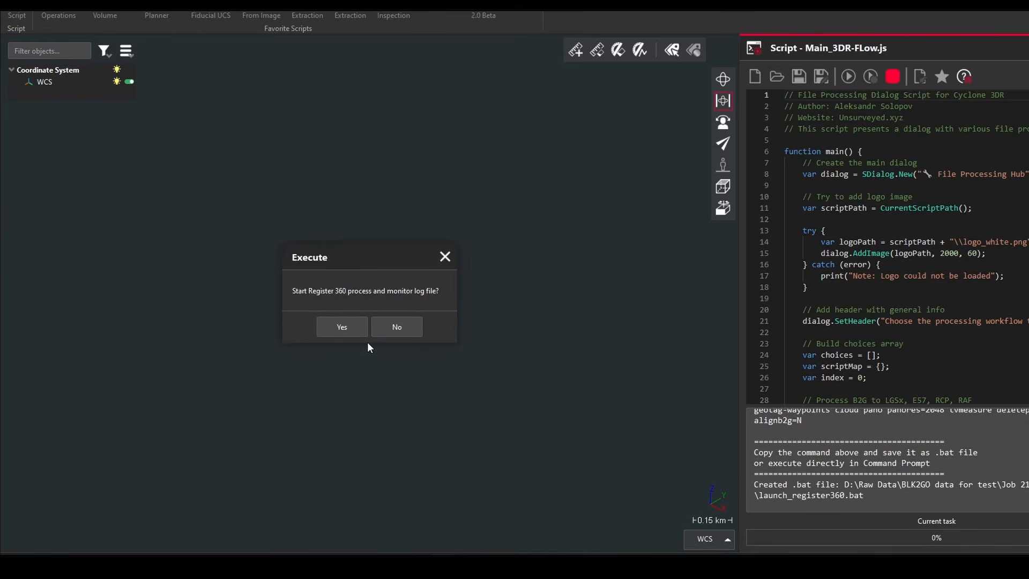
{"action": "left_click", "coordinate": [355, 330]}
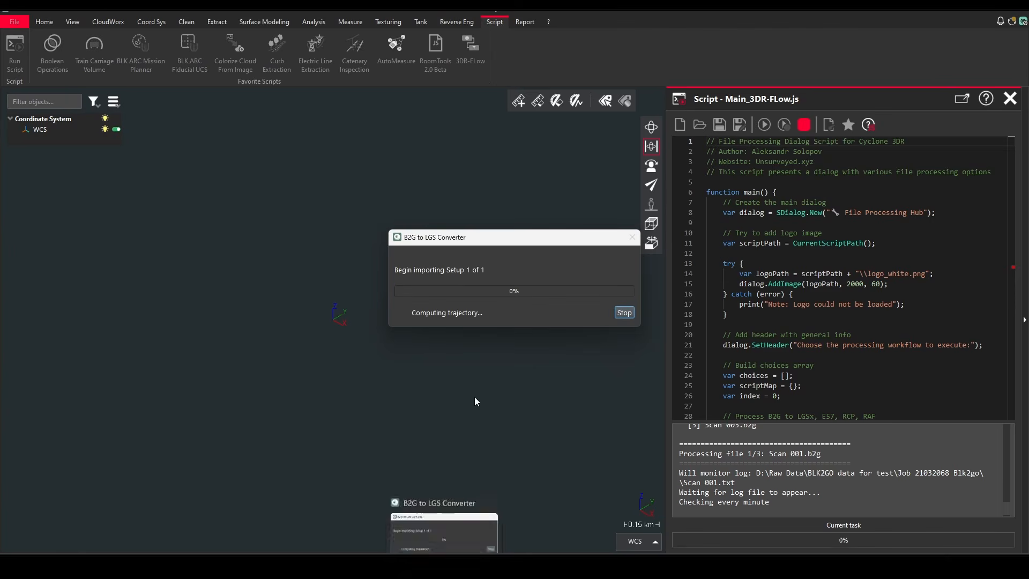
- Move the B2G to LGS Converter window aside to view the Process Complete message behind it
{"action": "left_click_drag", "start_coordinate": [482, 238], "coordinate": [433, 271]}
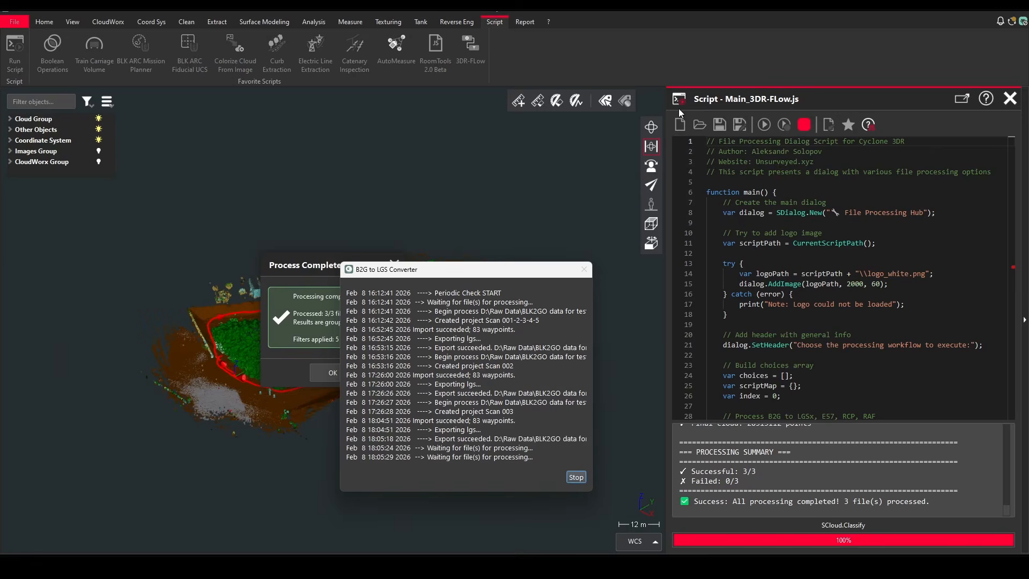
{"action": "left_click_drag", "start_coordinate": [508, 269], "coordinate": [504, 202]}
{"action": "left_click", "coordinate": [321, 267]}
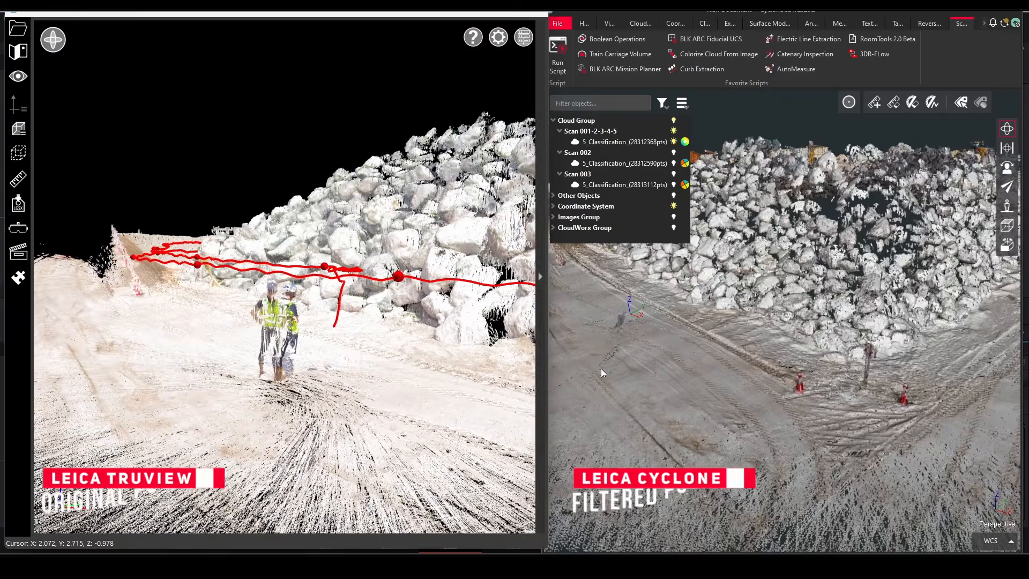
- Compare the original point cloud in TruView with the filtered, classified cloud in Cyclone 3DR from several viewpoints
{"action": "scroll", "coordinate": [601, 368], "scroll_direction": "up", "scroll_amount": 3}
{"action": "middle_click_drag", "start_coordinate": [634, 349], "coordinate": [746, 449]}
{"action": "left_click_drag", "start_coordinate": [746, 449], "coordinate": [767, 448]}
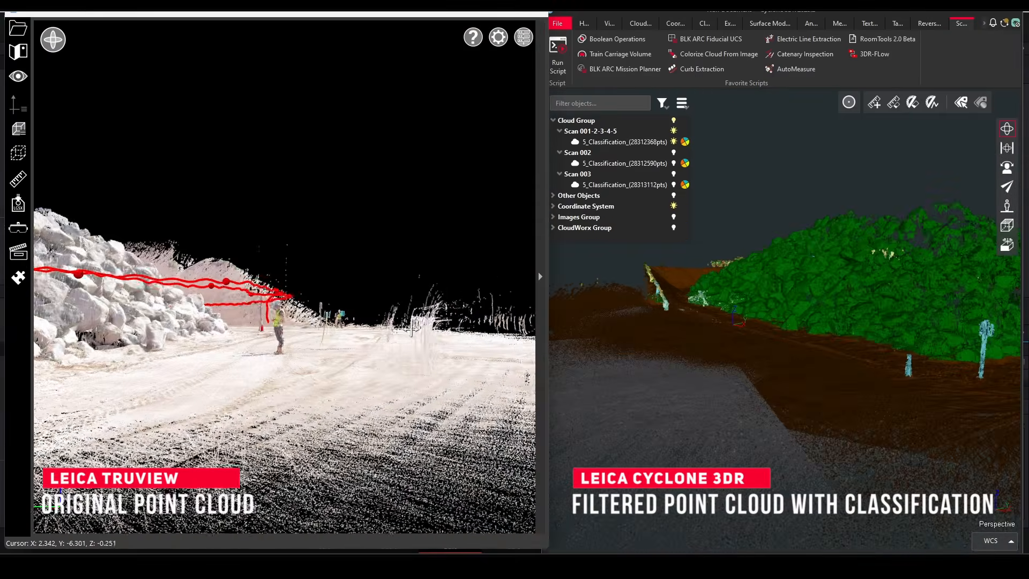
{"action": "left_click_drag", "start_coordinate": [411, 330], "coordinate": [349, 327]}
{"action": "left_click_drag", "start_coordinate": [793, 384], "coordinate": [731, 459]}
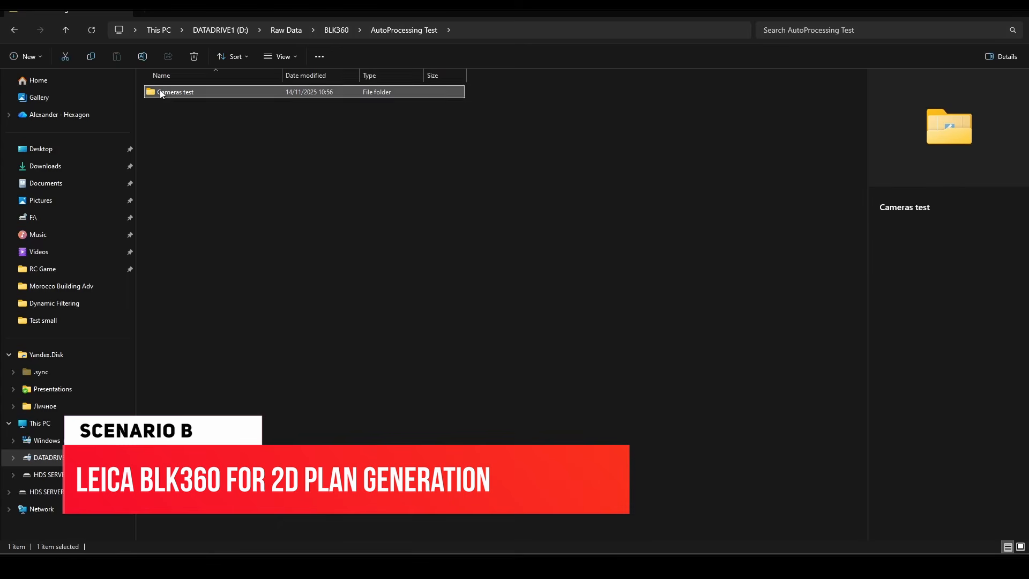
- Open the Cameras test folder of BLK360 raw data and examine its blk360.blkjob and Setup files
{"action": "double_click", "coordinate": [159, 89]}
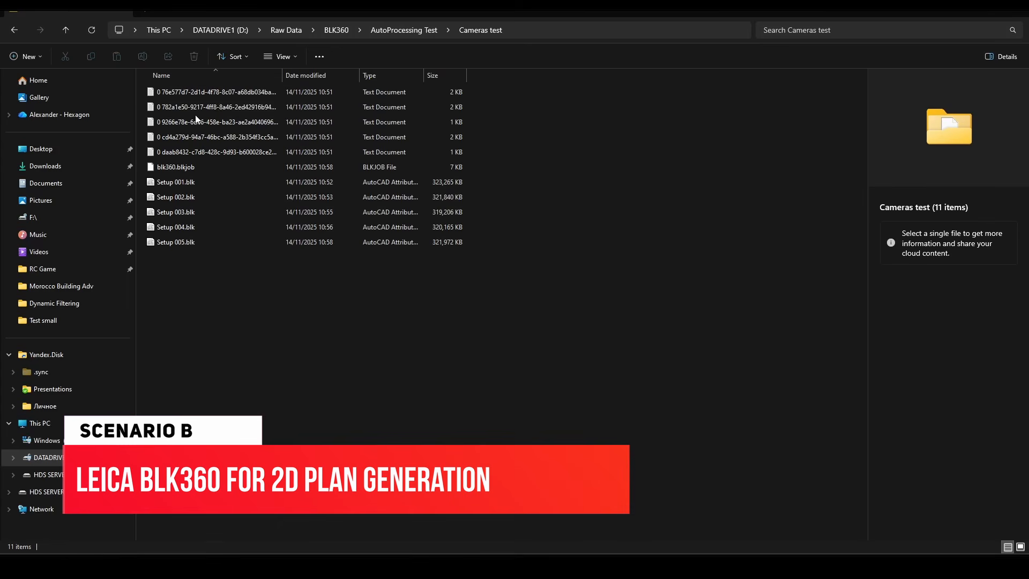
{"action": "left_click", "coordinate": [191, 183]}
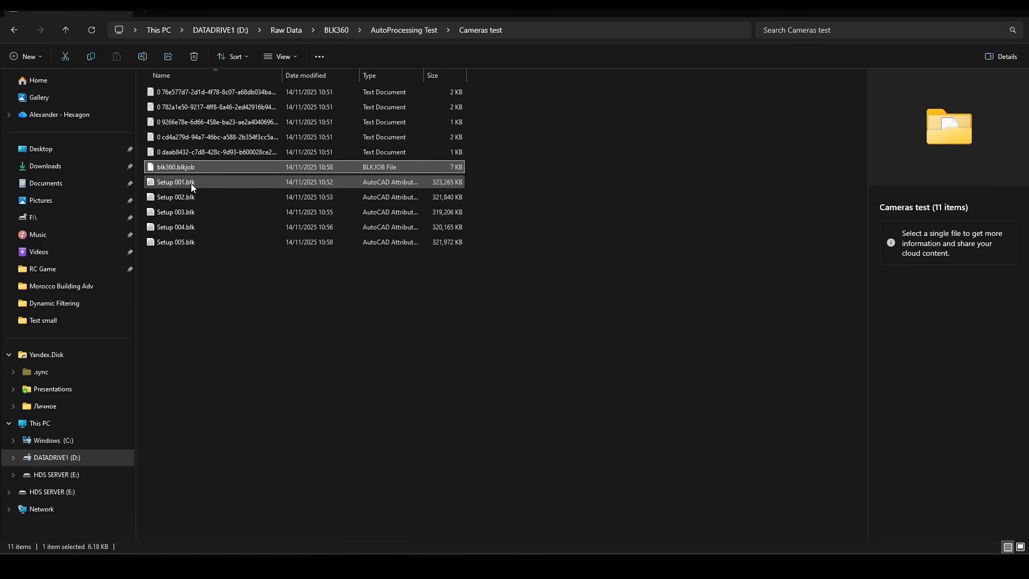
- Check the details of Setup 002 to 005 and the blkjob file, and return to the AutoProcessing Test folder
{"action": "left_click", "coordinate": [195, 198]}
{"action": "left_click", "coordinate": [194, 214]}
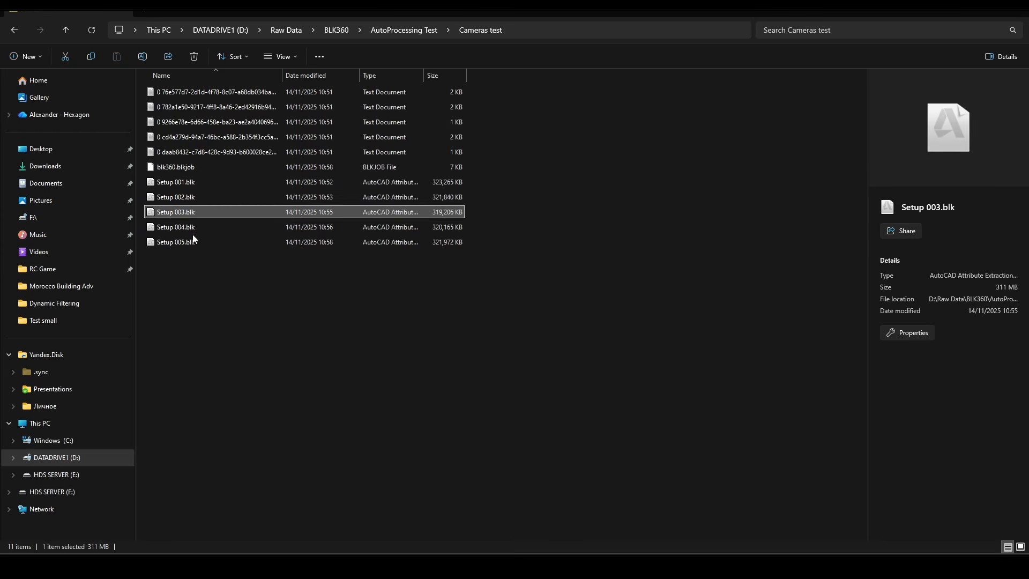
{"action": "left_click", "coordinate": [192, 235]}
{"action": "left_click", "coordinate": [190, 227]}
{"action": "left_click", "coordinate": [191, 242]}
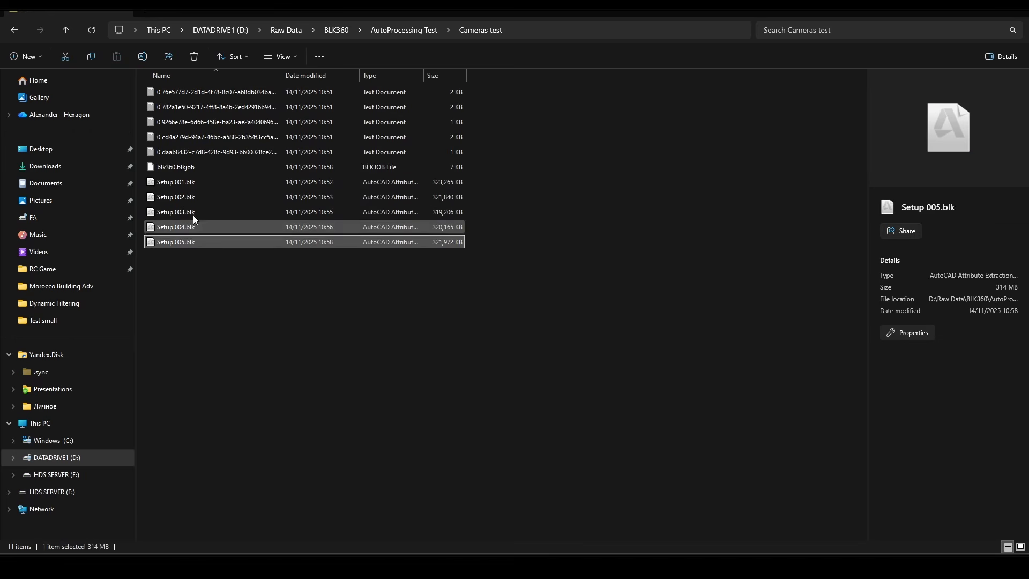
{"action": "left_click", "coordinate": [201, 169]}
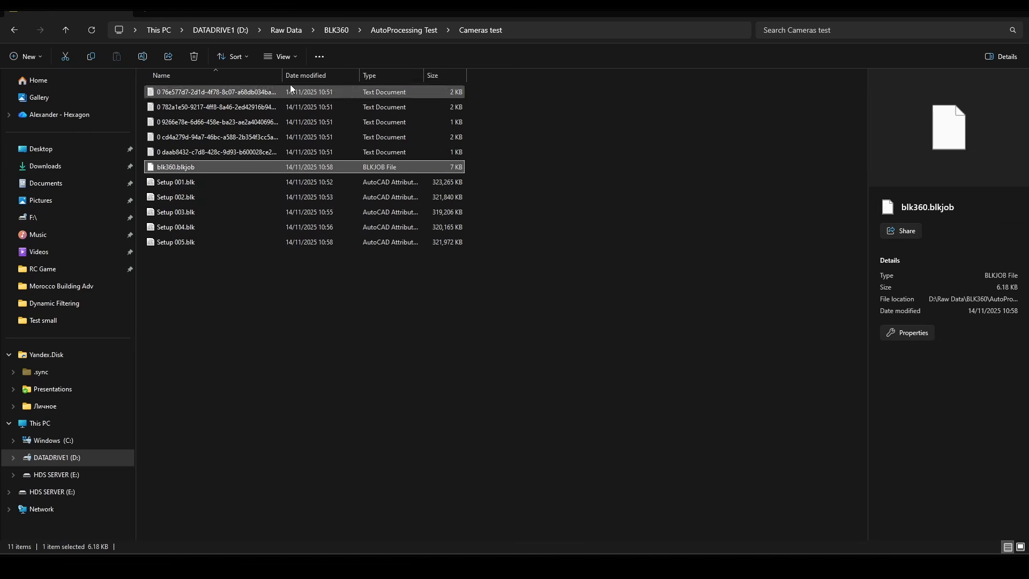
{"action": "left_click", "coordinate": [396, 33]}
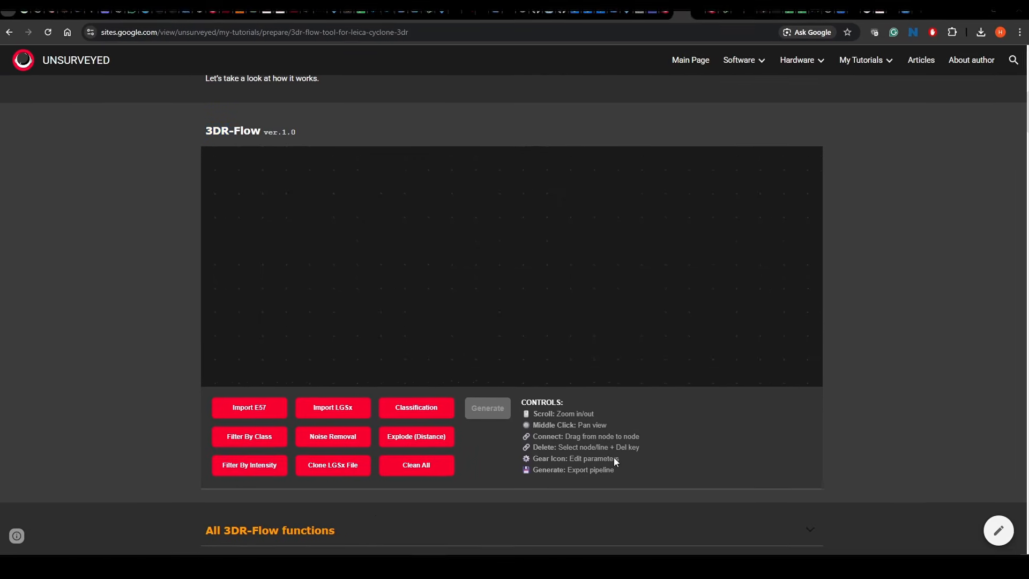
- Add an Import E57 node to the 3DR-Flow canvas, with 100 million points to import and image import enabled
{"action": "left_click", "coordinate": [252, 407]}
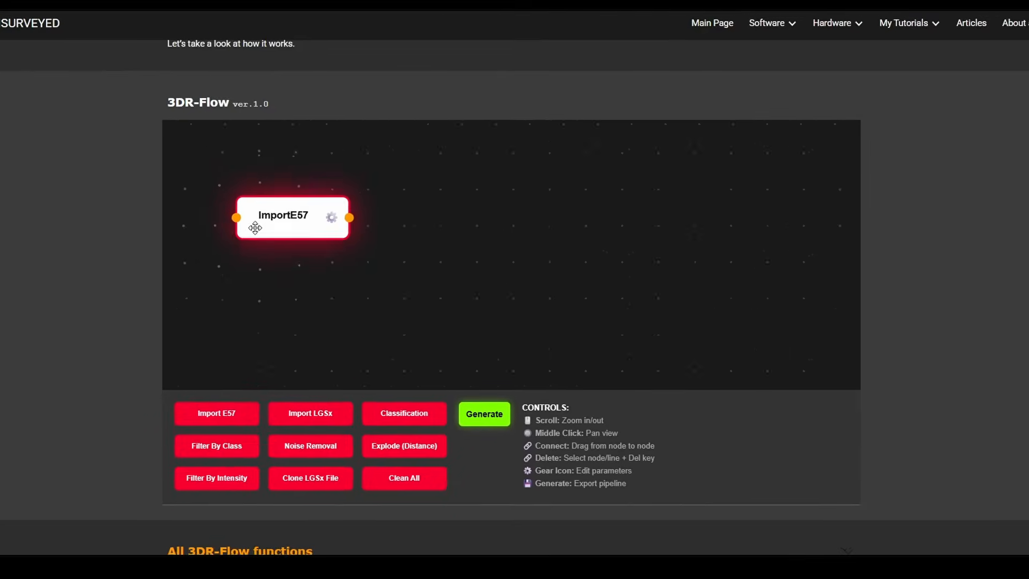
{"action": "left_click", "coordinate": [320, 223]}
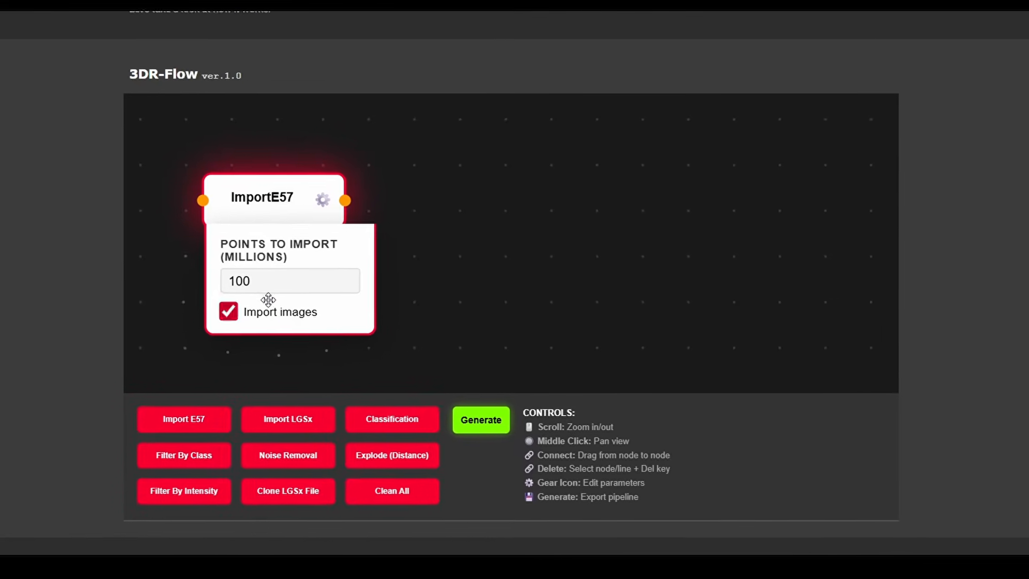
{"action": "left_click", "coordinate": [458, 248]}
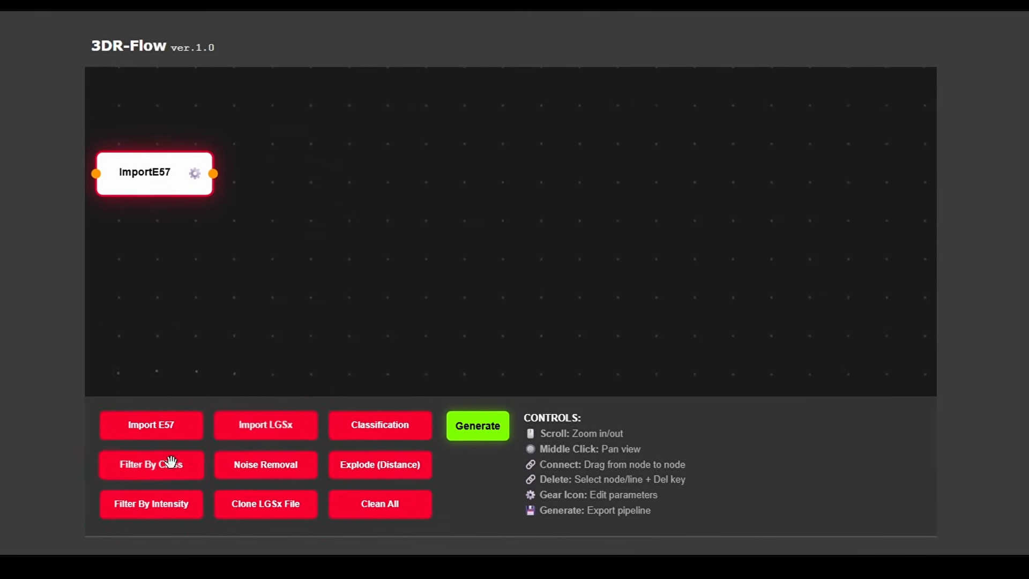
- Add a Noise Removal node, connect the ImportE57 output to it, and check its intensity level
{"action": "left_click_drag", "start_coordinate": [257, 466], "coordinate": [375, 220]}
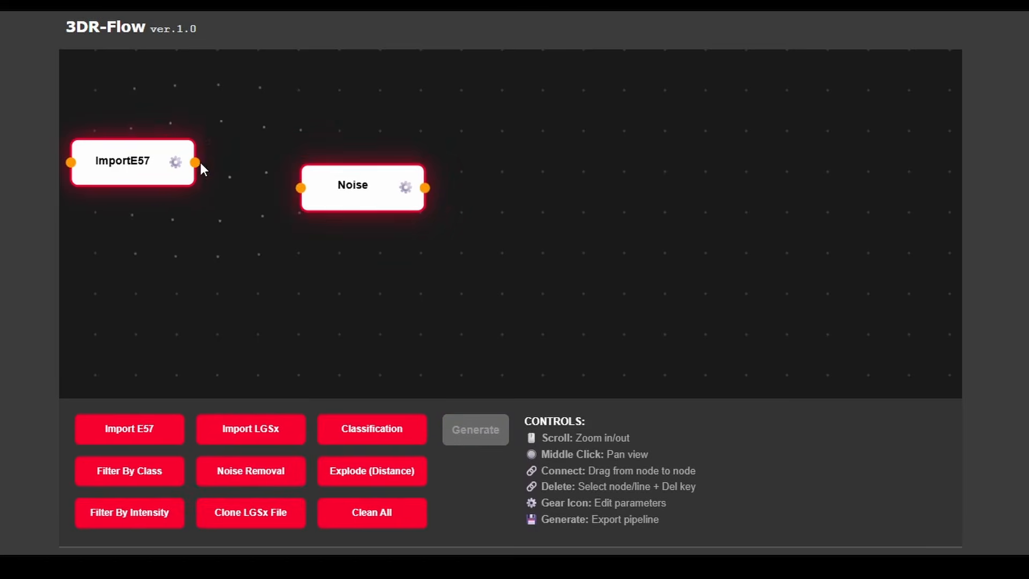
{"action": "left_click_drag", "start_coordinate": [196, 162], "coordinate": [299, 188]}
{"action": "left_click", "coordinate": [406, 189]}
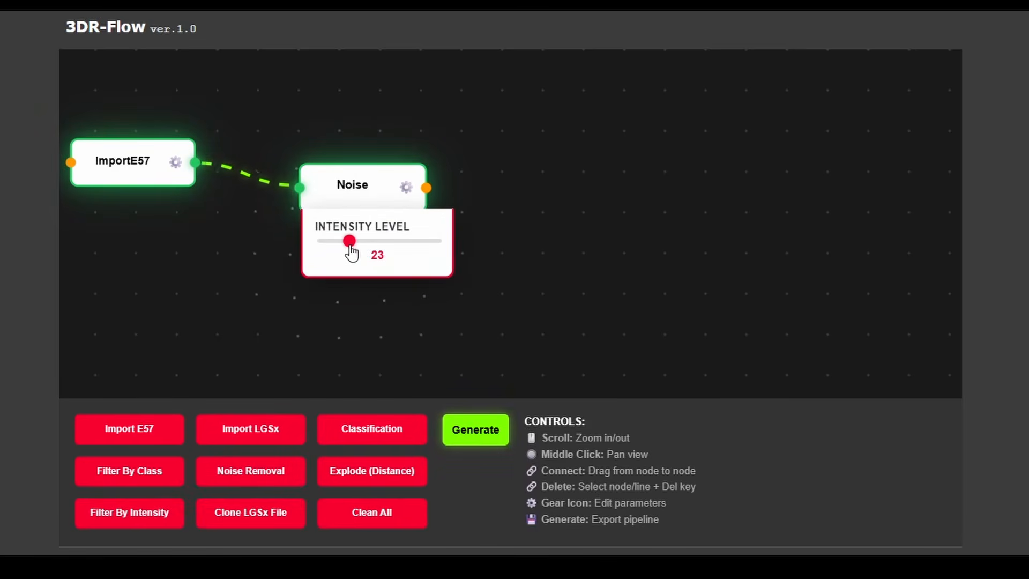
{"action": "left_click", "coordinate": [471, 314]}
{"action": "scroll", "coordinate": [461, 322], "scroll_direction": "down", "scroll_amount": 1}
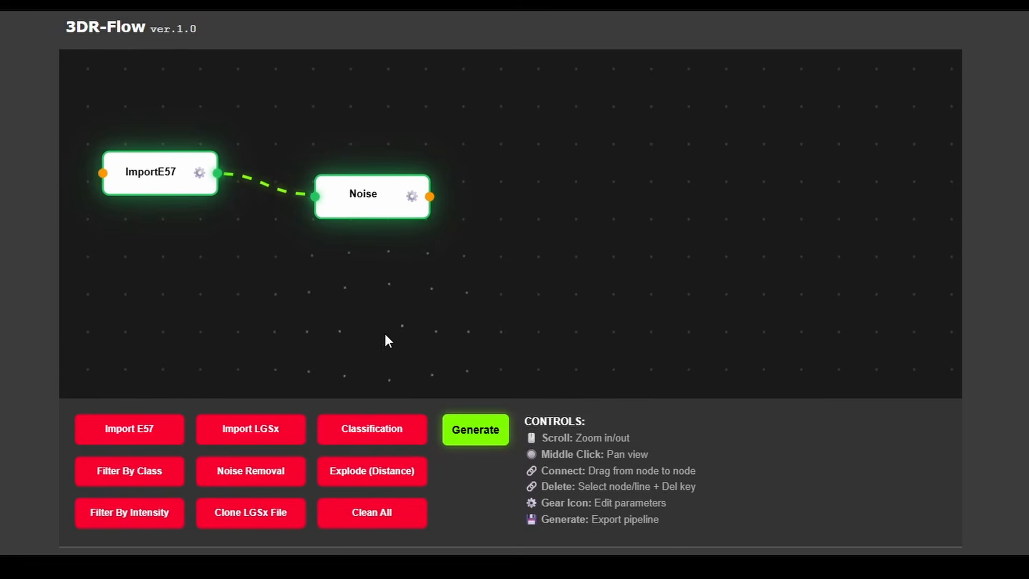
- Add a Filter By Intensity node after Noise, keeping points inside a minimum intensity of 0.02 and a maximum of 0.98
{"action": "left_click_drag", "start_coordinate": [124, 498], "coordinate": [567, 205]}
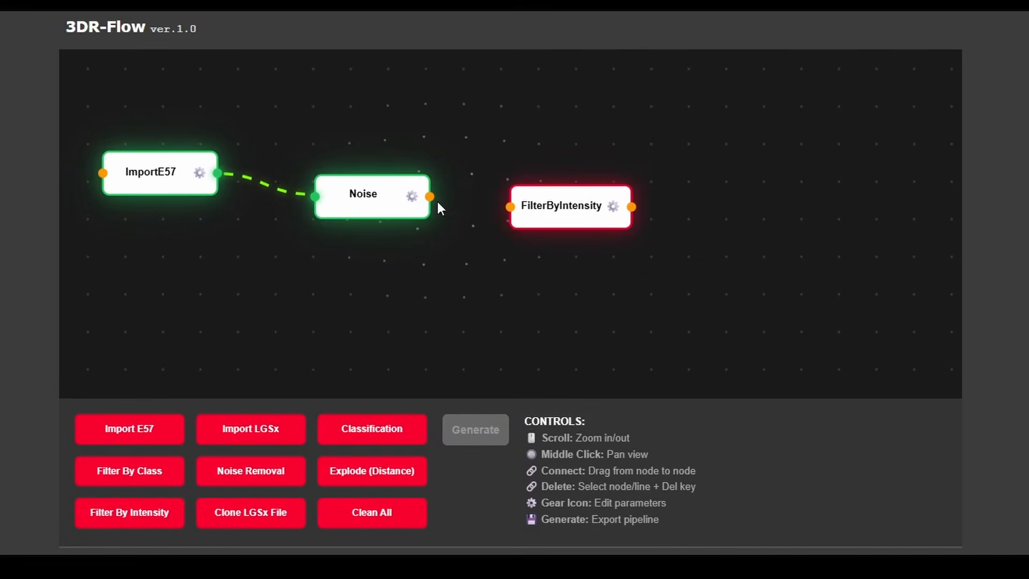
{"action": "left_click_drag", "start_coordinate": [428, 196], "coordinate": [510, 207]}
{"action": "left_click", "coordinate": [613, 206]}
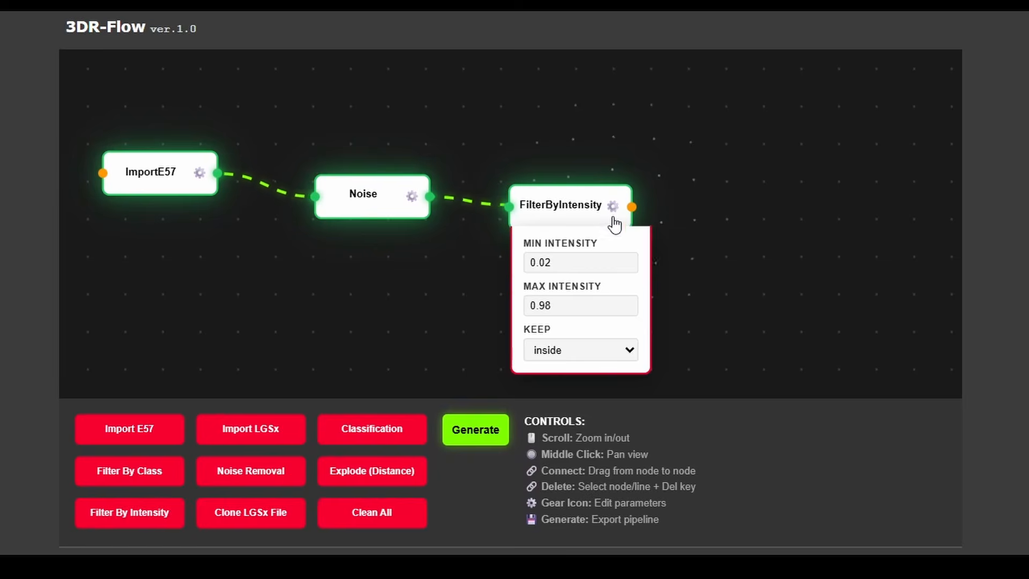
{"action": "left_click", "coordinate": [624, 267]}
{"action": "left_click", "coordinate": [624, 302]}
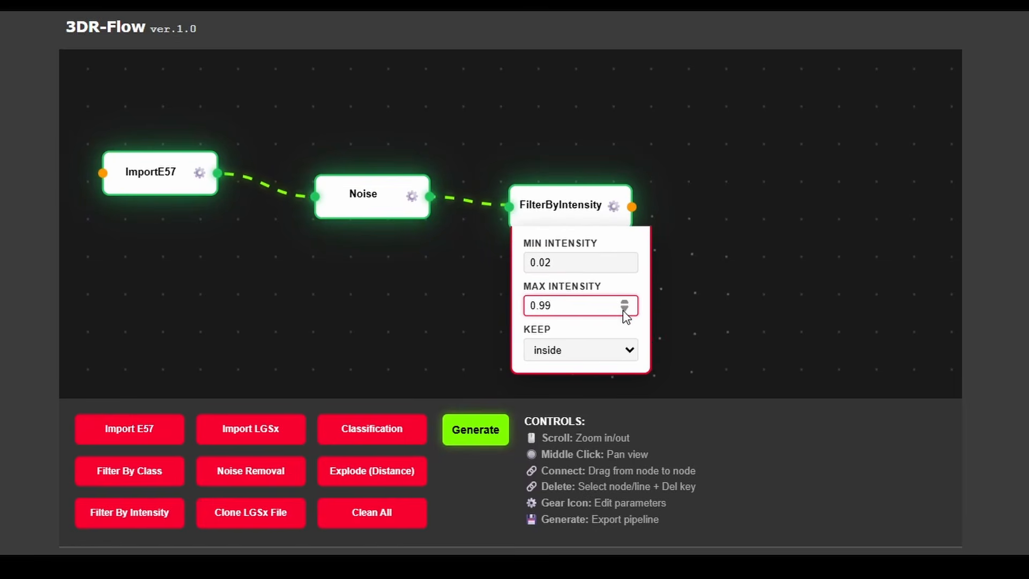
{"action": "left_click", "coordinate": [603, 360]}
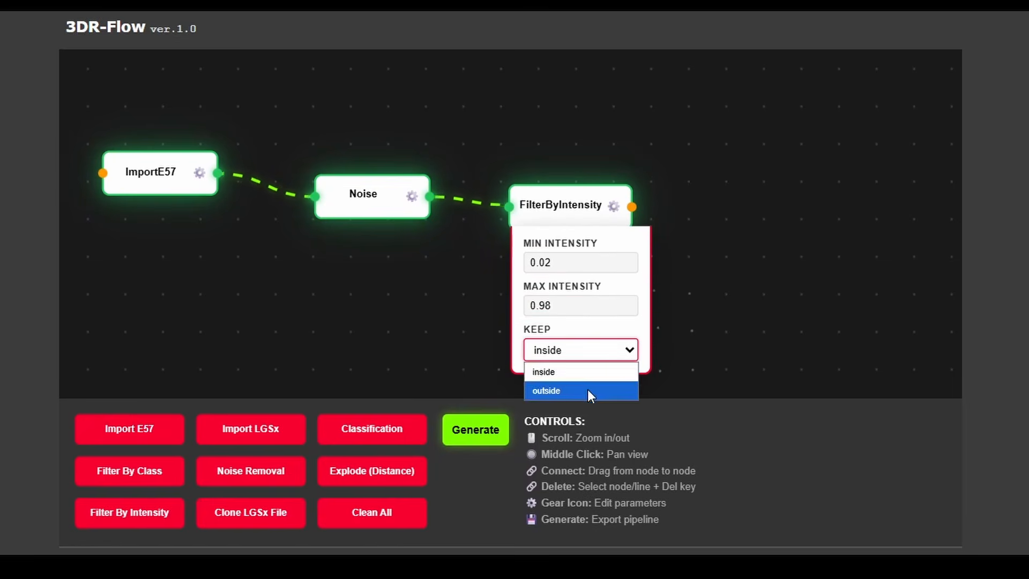
{"action": "left_click", "coordinate": [707, 347]}
- Add an Explode (Distance) node after FilterByIntensity with 0.15 m maximum distance, 500-point deletion threshold, maximum cluster size 1000 and Merge (single cloud)
{"action": "left_click_drag", "start_coordinate": [377, 474], "coordinate": [793, 230]}
{"action": "left_click_drag", "start_coordinate": [632, 207], "coordinate": [733, 228]}
{"action": "left_click", "coordinate": [831, 229]}
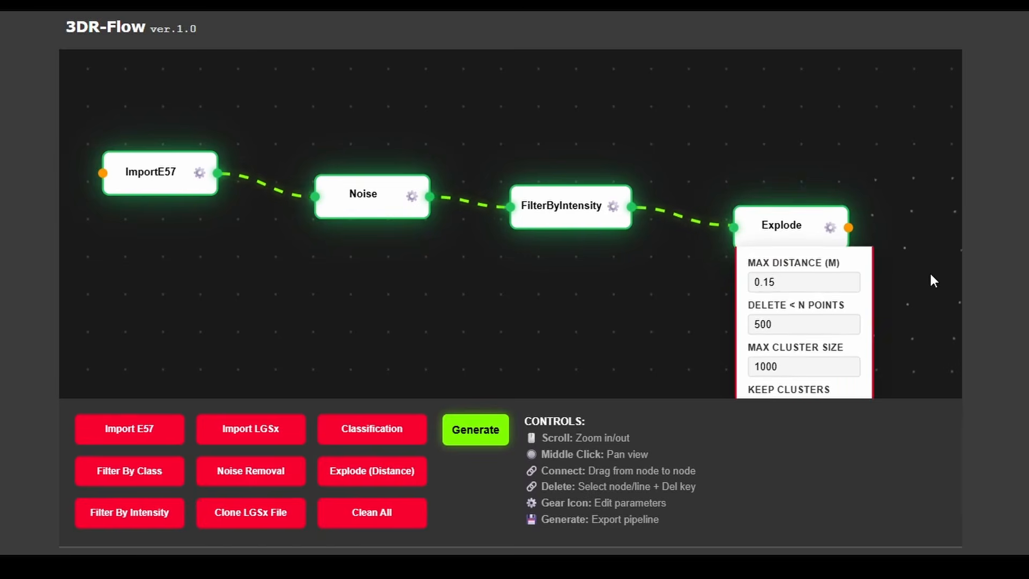
{"action": "scroll", "coordinate": [930, 280], "scroll_direction": "down", "scroll_amount": 2}
{"action": "middle_click_drag", "start_coordinate": [930, 281], "coordinate": [698, 185]}
{"action": "scroll", "coordinate": [673, 185], "scroll_direction": "up", "scroll_amount": 2}
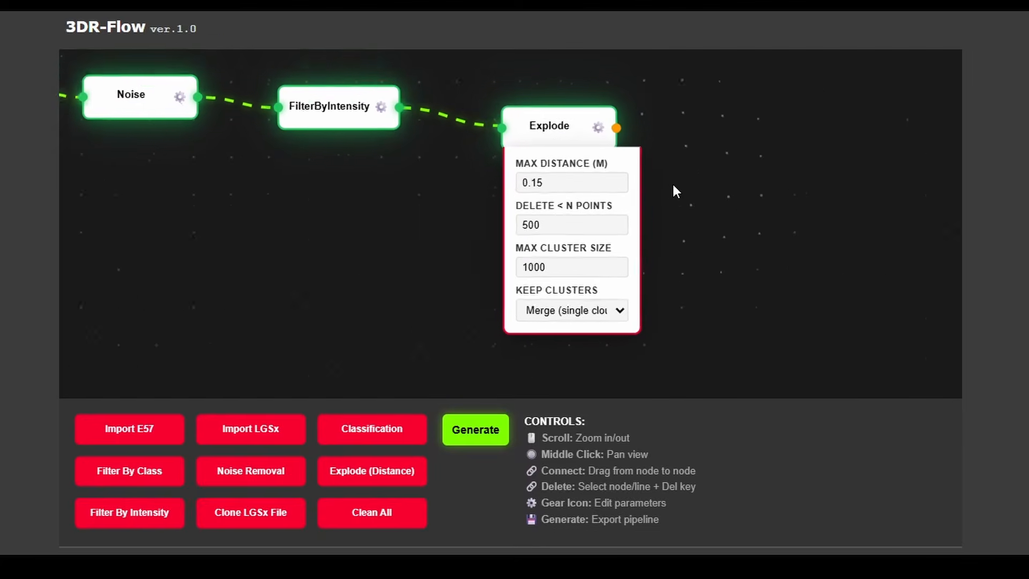
{"action": "left_click", "coordinate": [561, 185]}
{"action": "left_click", "coordinate": [555, 232]}
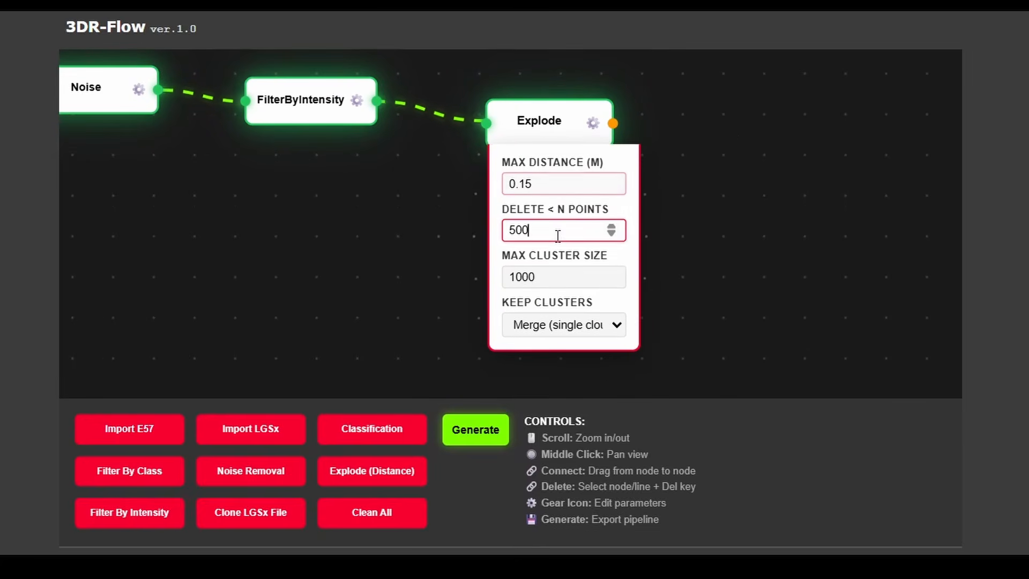
{"action": "left_click", "coordinate": [579, 328]}
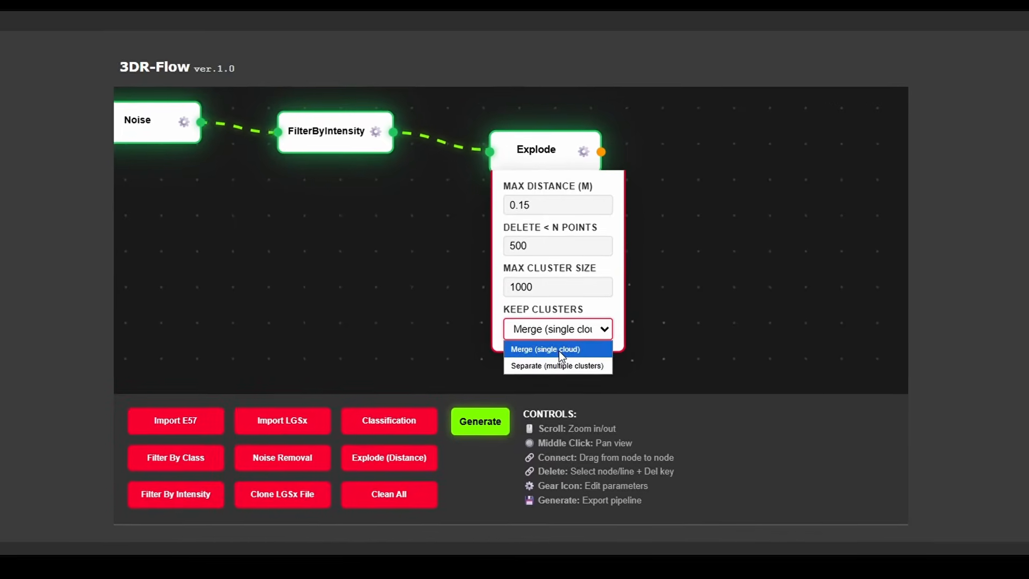
{"action": "left_click", "coordinate": [558, 349]}
{"action": "left_click", "coordinate": [684, 305]}
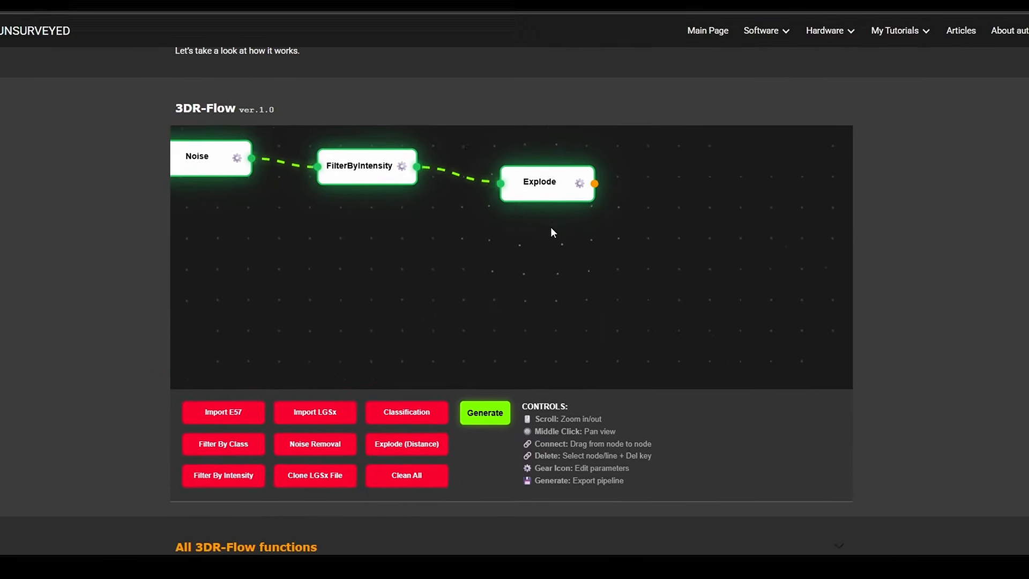
- Export the pipeline and place Filters (35).txt from Downloads in the Final Version of Script 3DR-Flow v.1.0 folder
{"action": "middle_click_drag", "start_coordinate": [550, 227], "coordinate": [747, 302]}
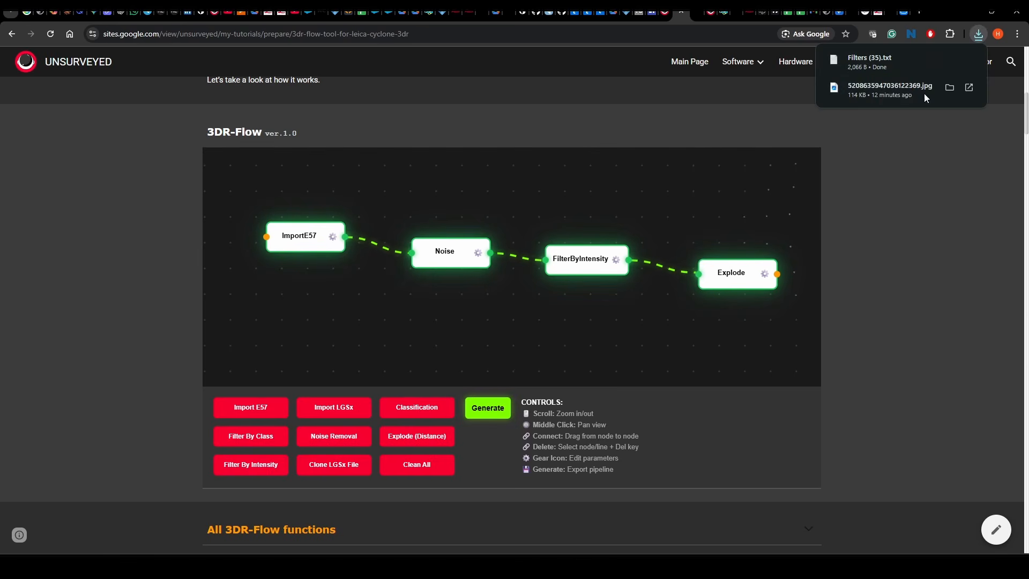
{"action": "left_click", "coordinate": [968, 60]}
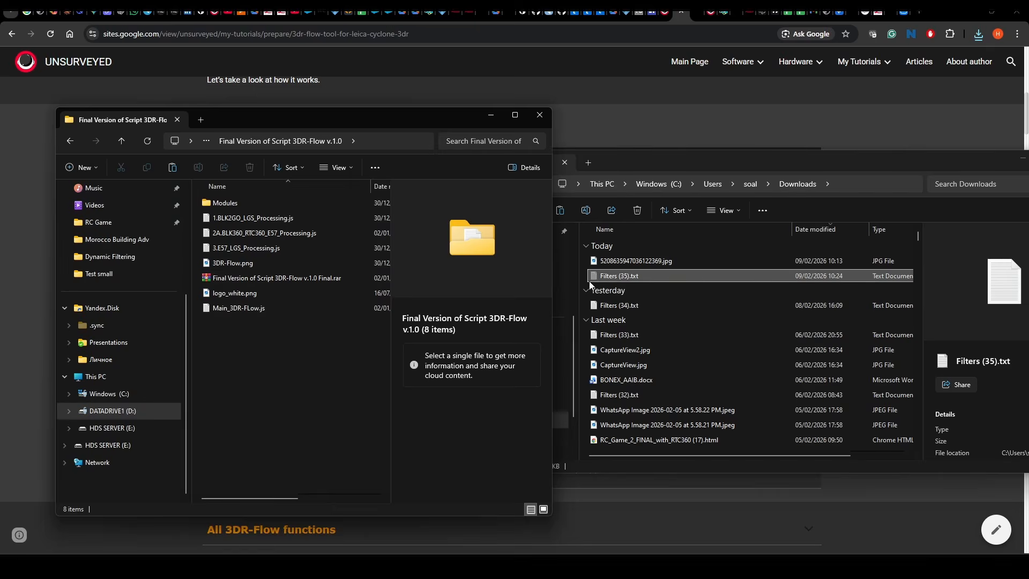
{"action": "right_click_drag", "start_coordinate": [619, 275], "coordinate": [282, 376]}
{"action": "left_click", "coordinate": [303, 390]}
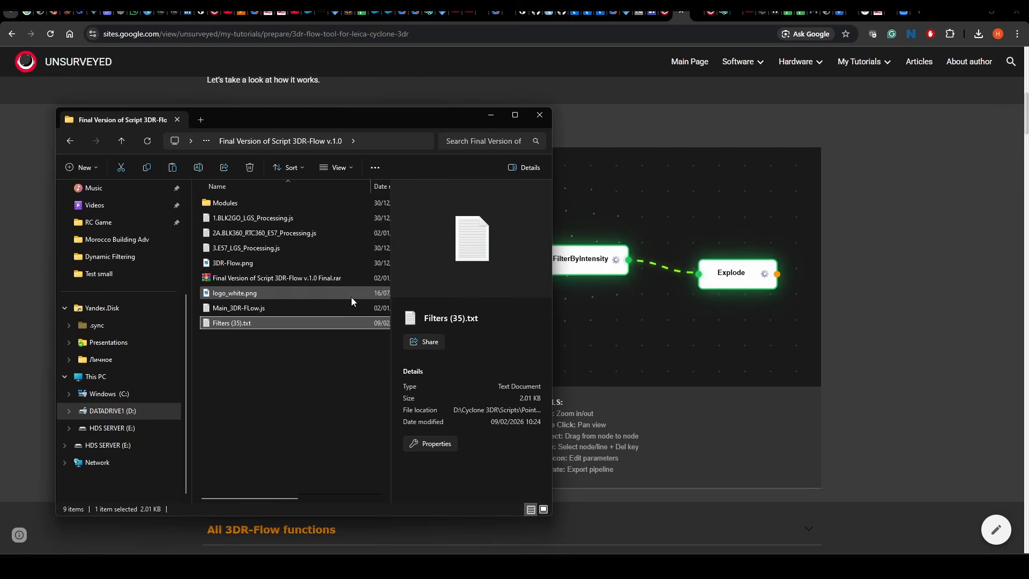
{"action": "right_click", "coordinate": [240, 323]}
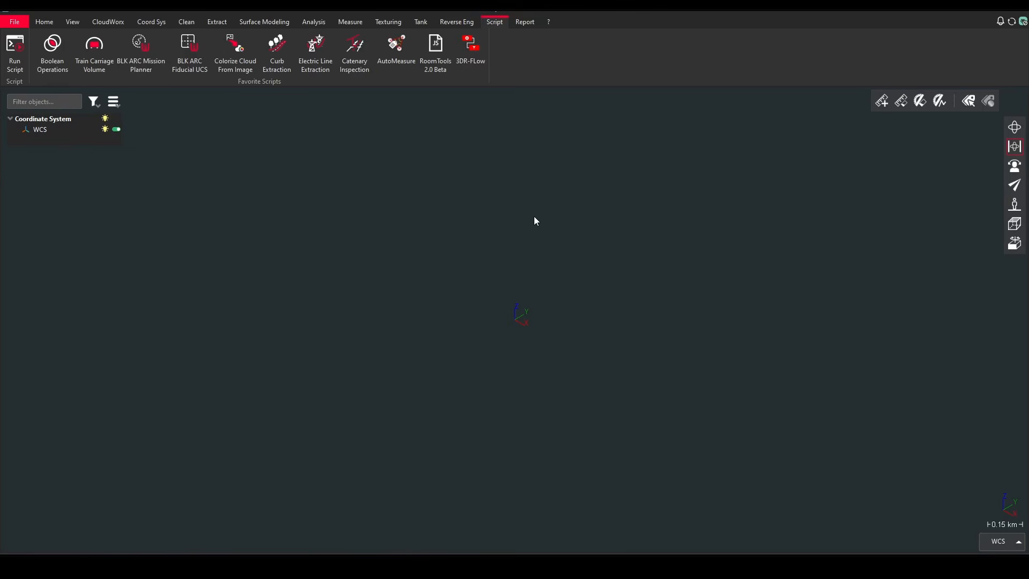
- Run the 3DR-Flow script in Cyclone 3DR with the BLK360 or RTC360 to E57 workflow, using the Cyclone REGISTER 360 2025.0.1 folder
{"action": "left_click", "coordinate": [469, 45]}
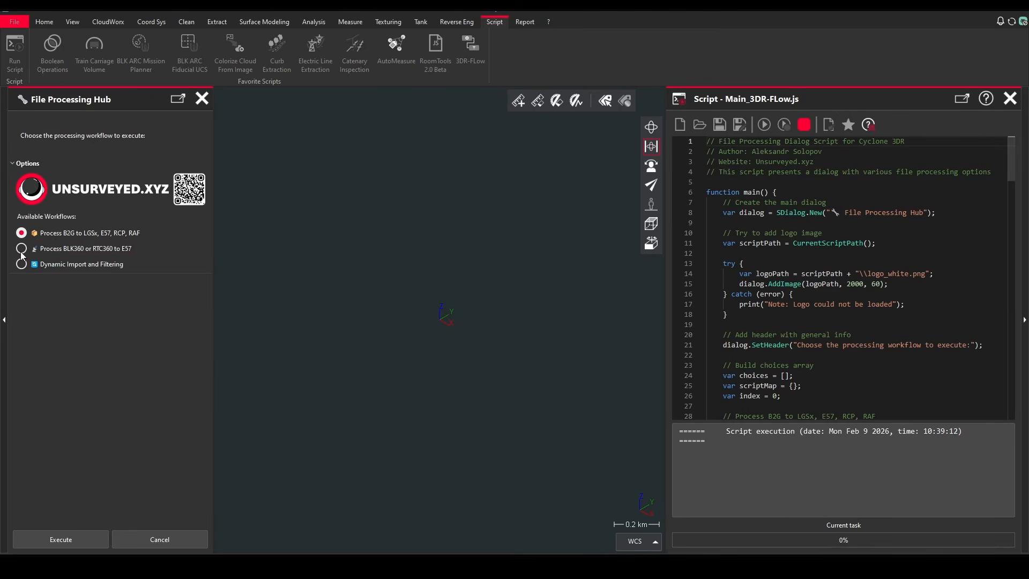
{"action": "left_click", "coordinate": [77, 535]}
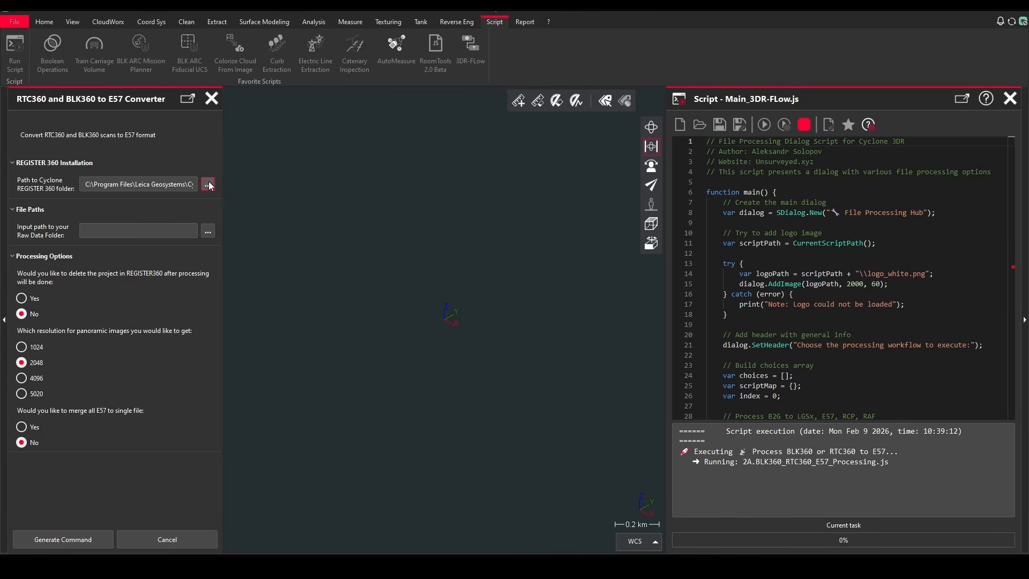
{"action": "left_click", "coordinate": [208, 185]}
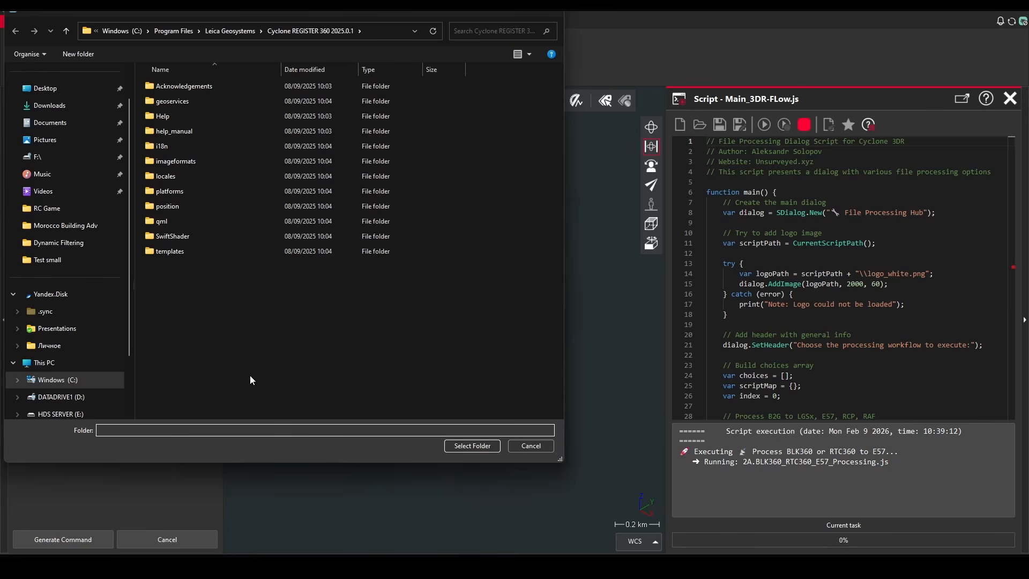
{"action": "left_click", "coordinate": [460, 444]}
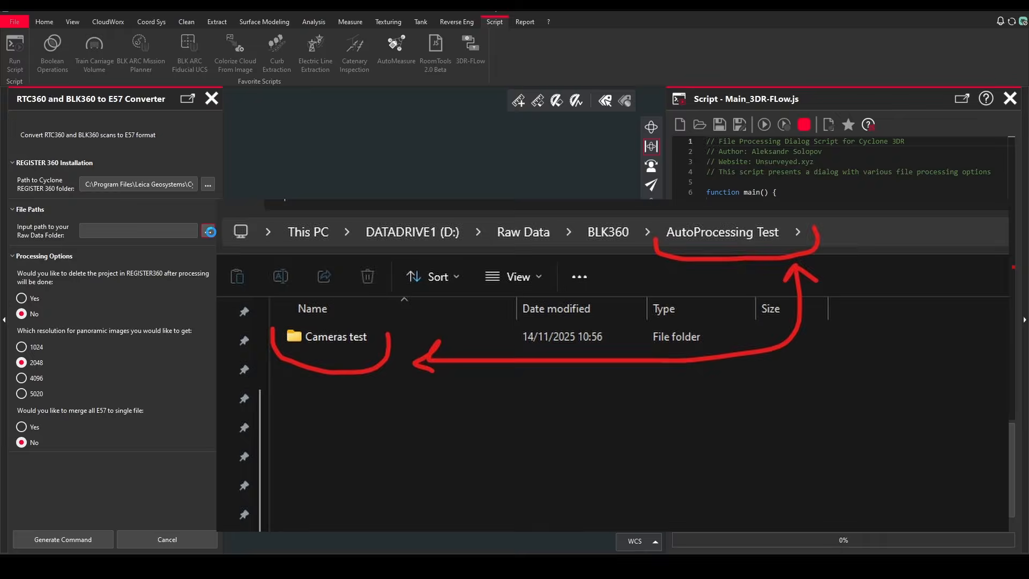
- Set the raw data input path to the AutoProcessing Test folder that contains Cameras test
{"action": "left_click", "coordinate": [208, 231]}
{"action": "double_click", "coordinate": [170, 87]}
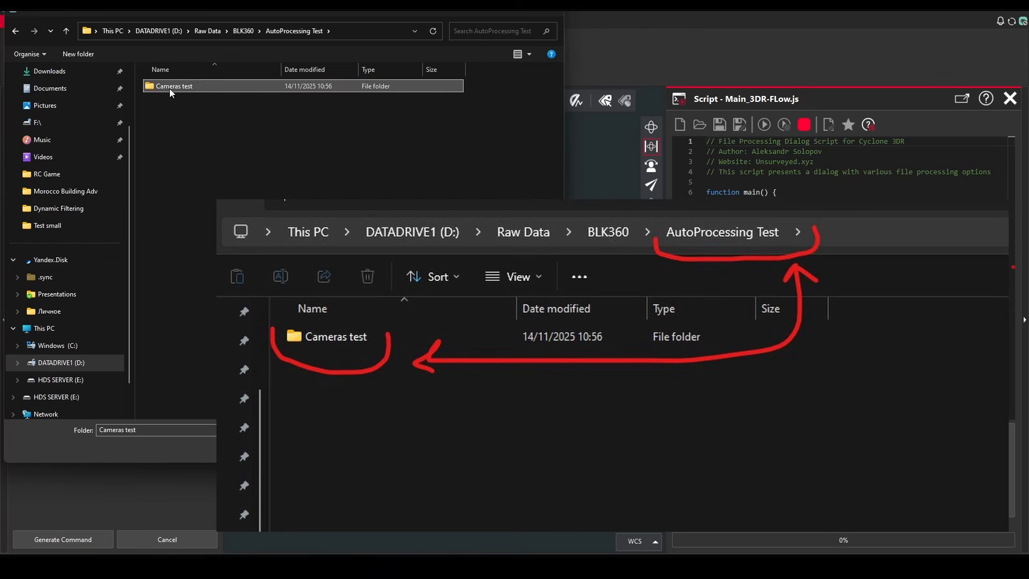
{"action": "left_click", "coordinate": [298, 34]}
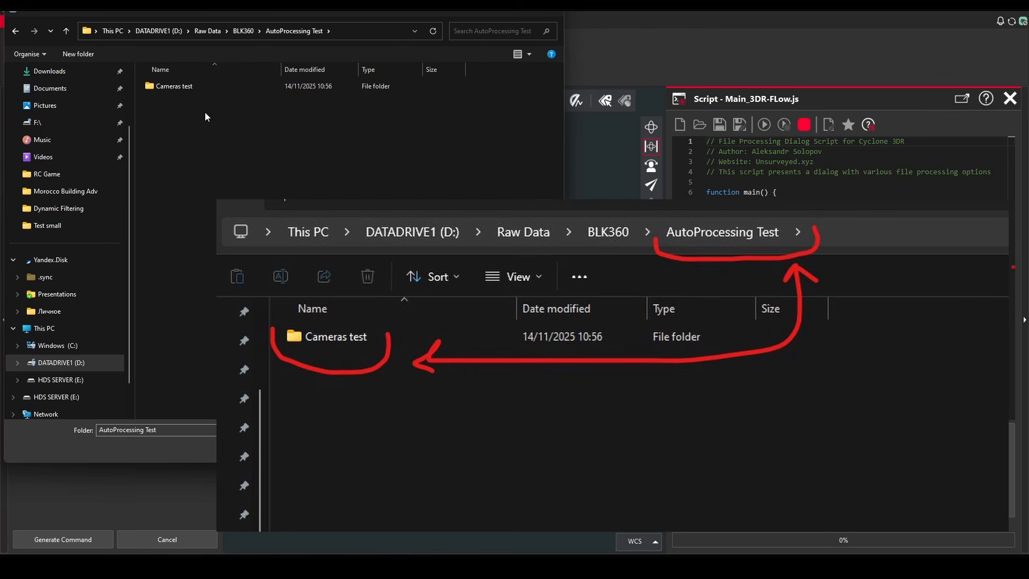
{"action": "left_click", "coordinate": [460, 448]}
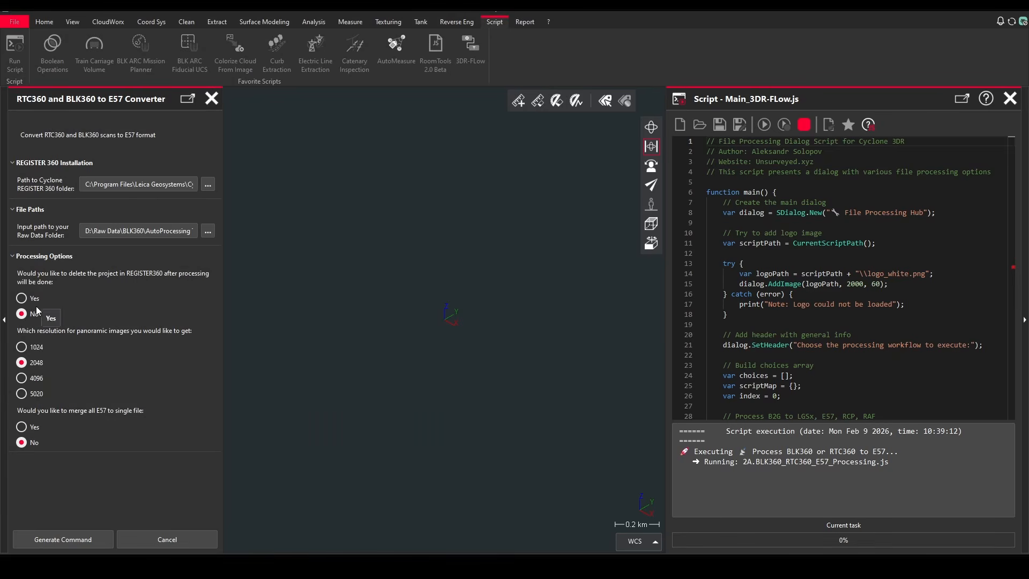
- Choose to merge all E57 files into a single file and generate the conversion command
{"action": "left_click", "coordinate": [22, 427]}
{"action": "left_click", "coordinate": [50, 539]}
{"action": "left_click", "coordinate": [347, 370]}
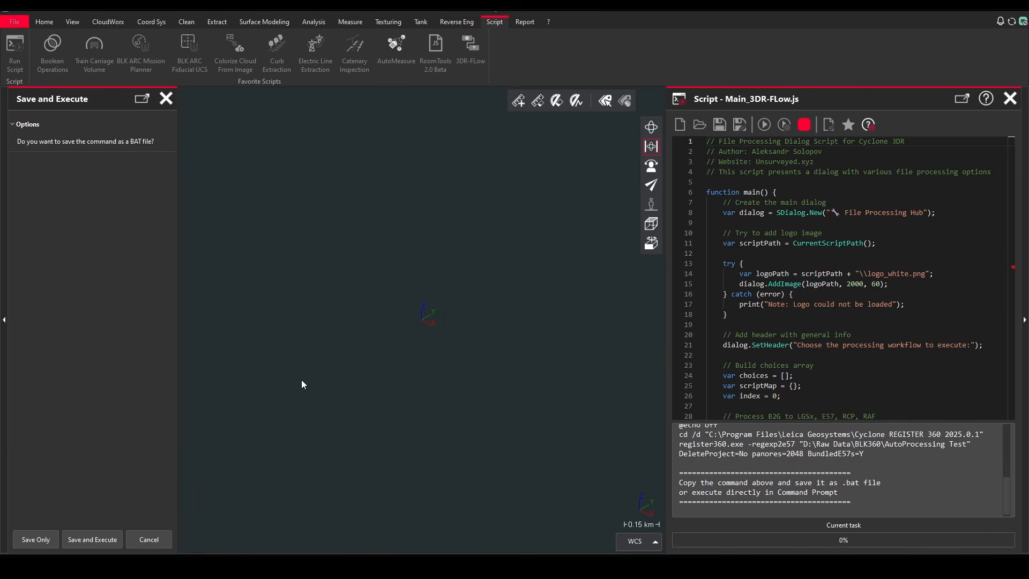
- Save the BLK360 conversion command as a BAT file in AutoProcessing Test and execute it
{"action": "left_click", "coordinate": [81, 542]}
{"action": "left_click", "coordinate": [328, 365]}
{"action": "left_click", "coordinate": [311, 351]}
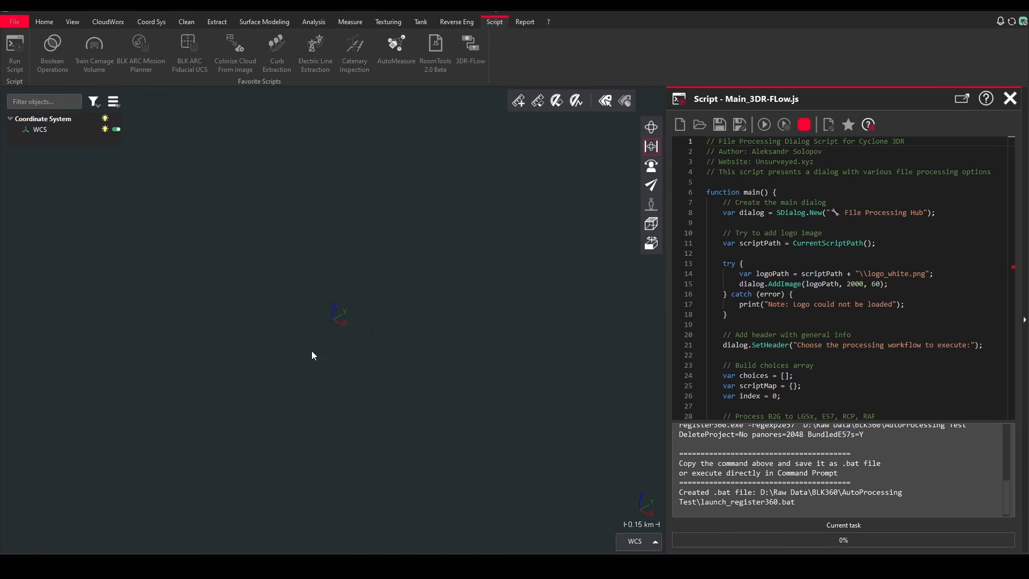
{"action": "left_click_drag", "start_coordinate": [492, 242], "coordinate": [392, 284]}
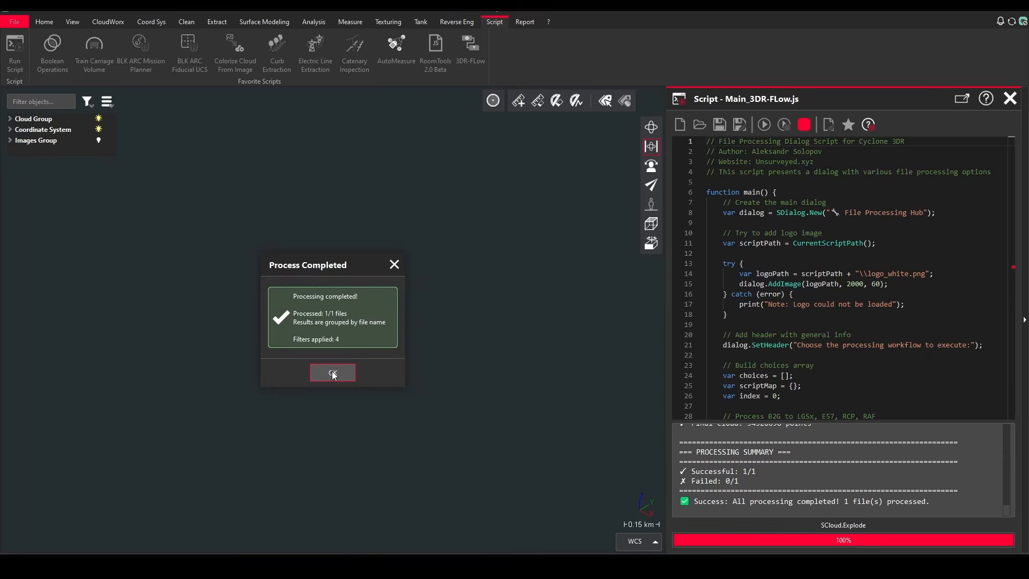
- Close the Process Completed message and display the processed Cameras test-bundle-1 cloud for inspection
{"action": "left_click", "coordinate": [332, 372]}
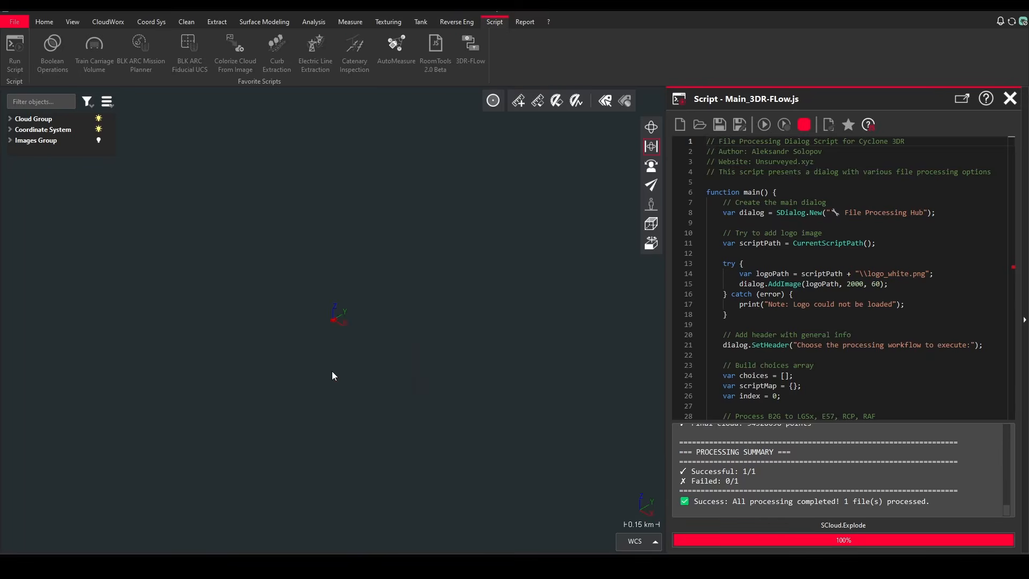
{"action": "right_click", "coordinate": [289, 237]}
{"action": "left_click", "coordinate": [321, 277]}
{"action": "left_click", "coordinate": [156, 139]}
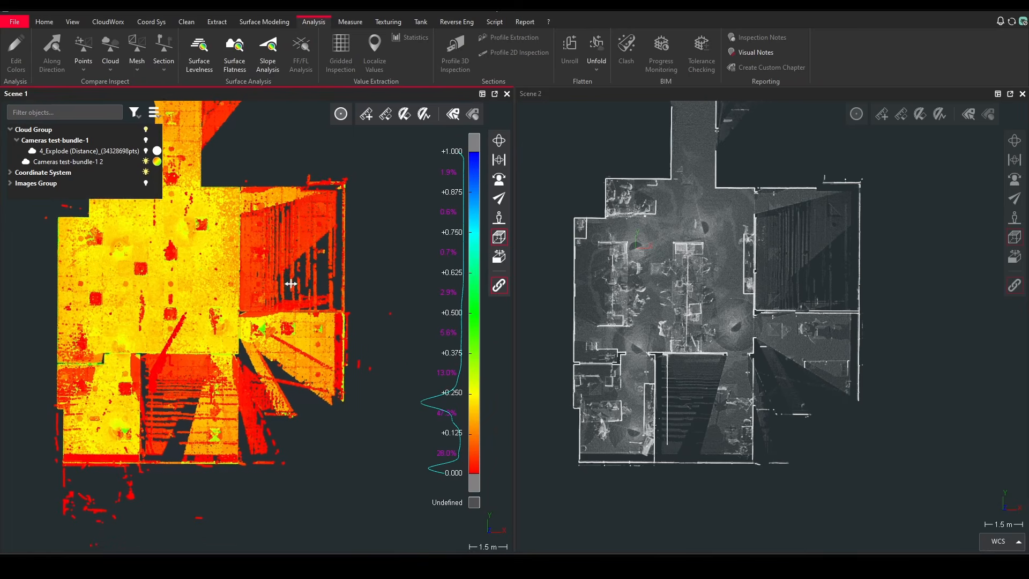
- Compare the distance-coloured original E57 cloud with the filtered cloud in the two linked scenes across the room, walls and corridor
{"action": "middle_click_drag", "start_coordinate": [291, 283], "coordinate": [377, 259]}
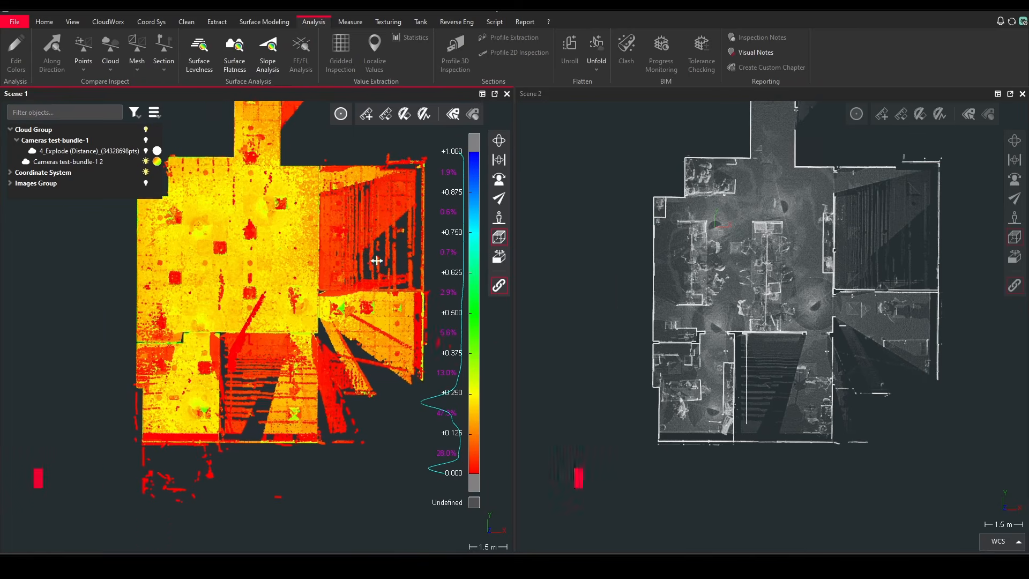
{"action": "scroll", "coordinate": [239, 416], "scroll_direction": "up", "scroll_amount": 5}
{"action": "middle_click_drag", "start_coordinate": [221, 404], "coordinate": [306, 358]}
{"action": "middle_click_drag", "start_coordinate": [273, 134], "coordinate": [236, 531]}
{"action": "scroll", "coordinate": [274, 321], "scroll_direction": "down", "scroll_amount": 1}
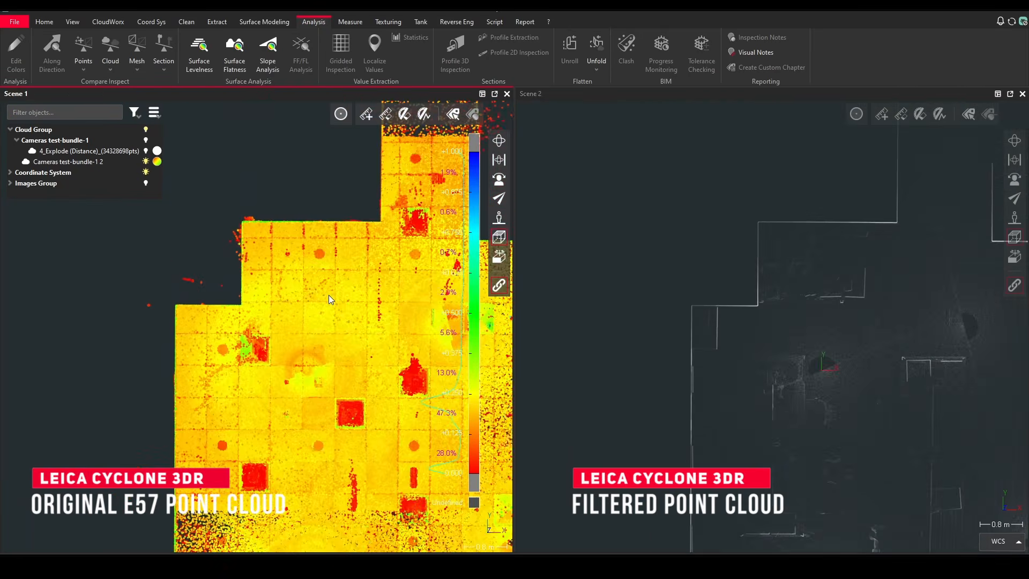
{"action": "scroll", "coordinate": [211, 347], "scroll_direction": "up", "scroll_amount": 5}
{"action": "middle_click_drag", "start_coordinate": [202, 277], "coordinate": [136, 403]}
{"action": "scroll", "coordinate": [226, 382], "scroll_direction": "down", "scroll_amount": 3}
{"action": "scroll", "coordinate": [226, 382], "scroll_direction": "down", "scroll_amount": 5}
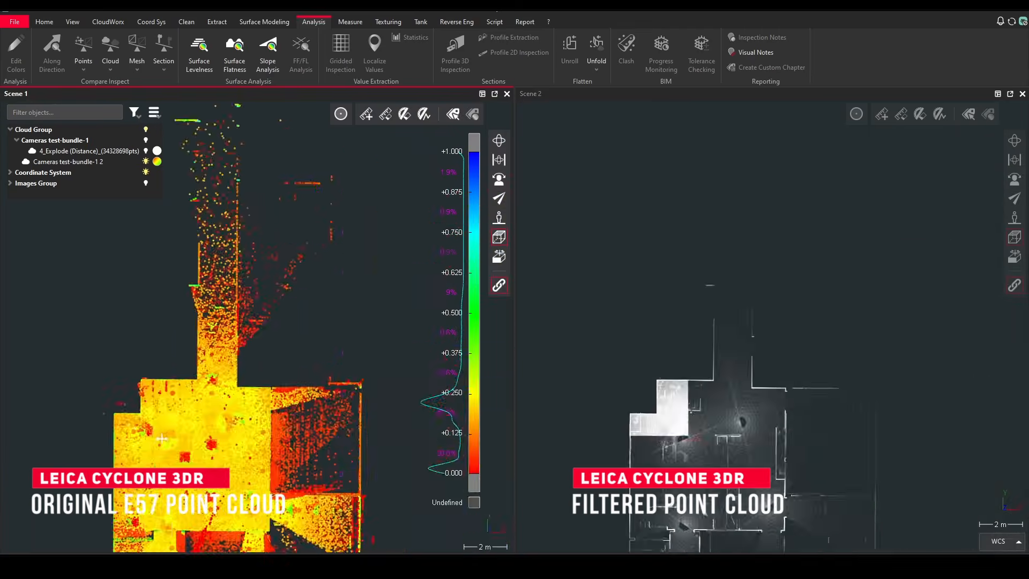
{"action": "scroll", "coordinate": [274, 268], "scroll_direction": "up", "scroll_amount": 4}
{"action": "scroll", "coordinate": [233, 313], "scroll_direction": "down", "scroll_amount": 3}
{"action": "scroll", "coordinate": [269, 370], "scroll_direction": "down", "scroll_amount": 2}
{"action": "middle_click_drag", "start_coordinate": [284, 447], "coordinate": [264, 237]}
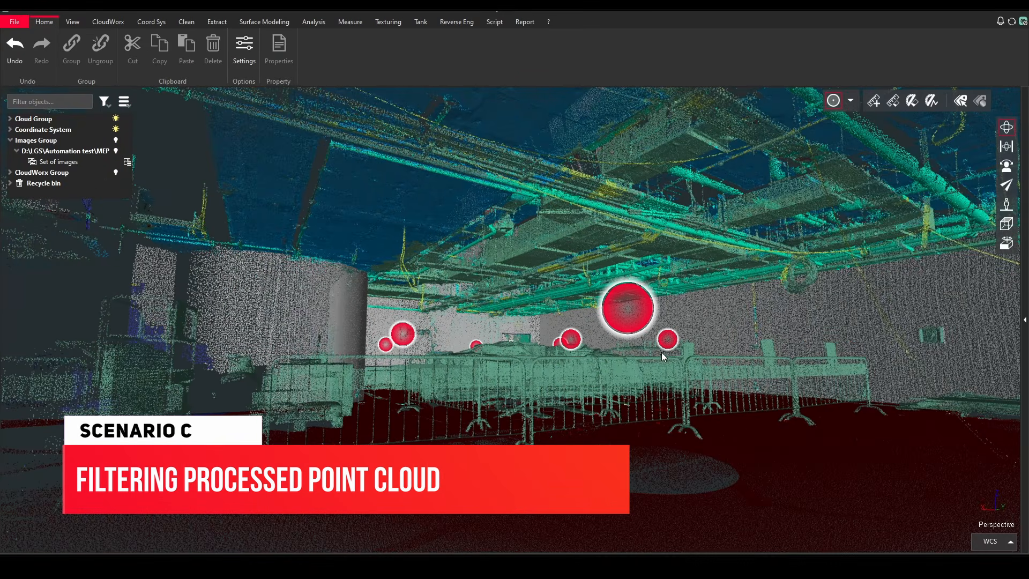
{"action": "left_click_drag", "start_coordinate": [623, 362], "coordinate": [619, 339]}
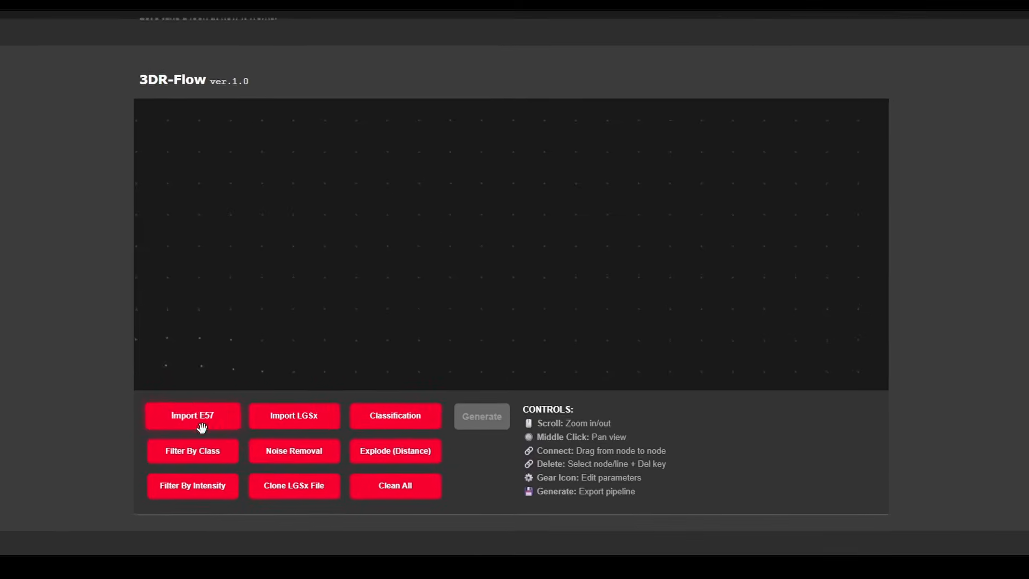
- Add an Import LGSx node in 3DR-Flow with Static/TLS (BLK360, RTC360) data and 250 million points to import
{"action": "left_click_drag", "start_coordinate": [288, 423], "coordinate": [241, 172]}
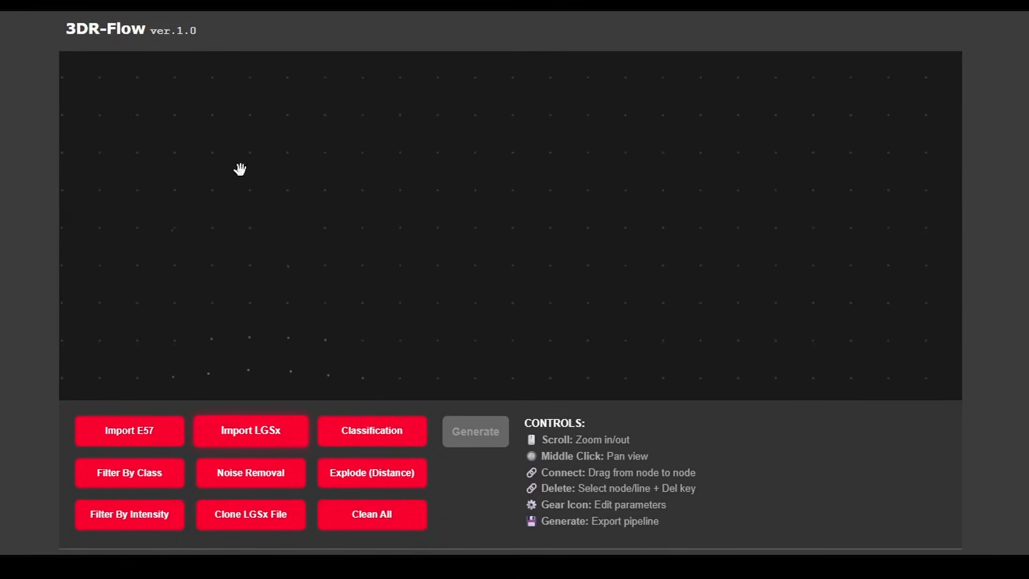
{"action": "left_click", "coordinate": [283, 175]}
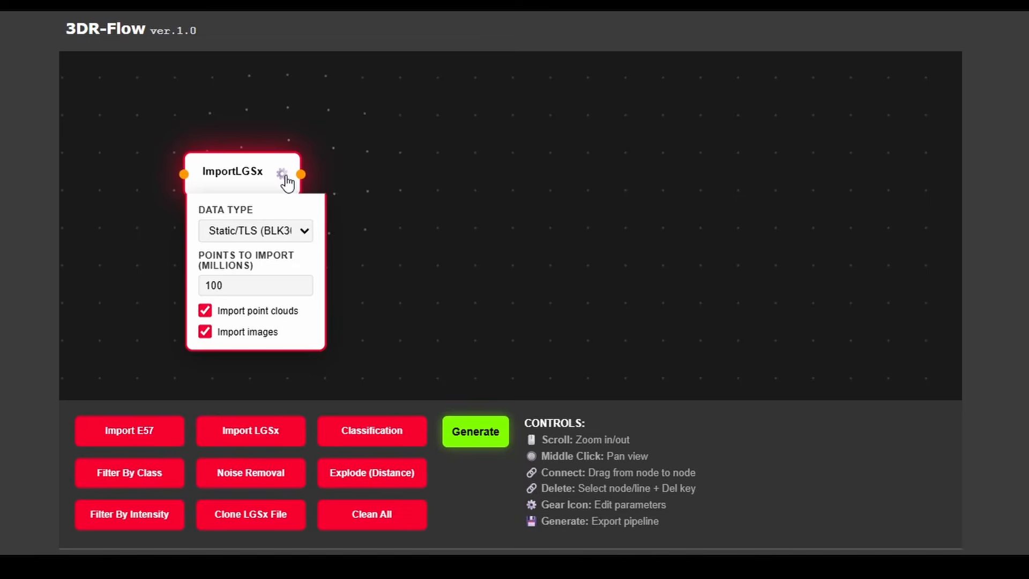
{"action": "left_click", "coordinate": [279, 232]}
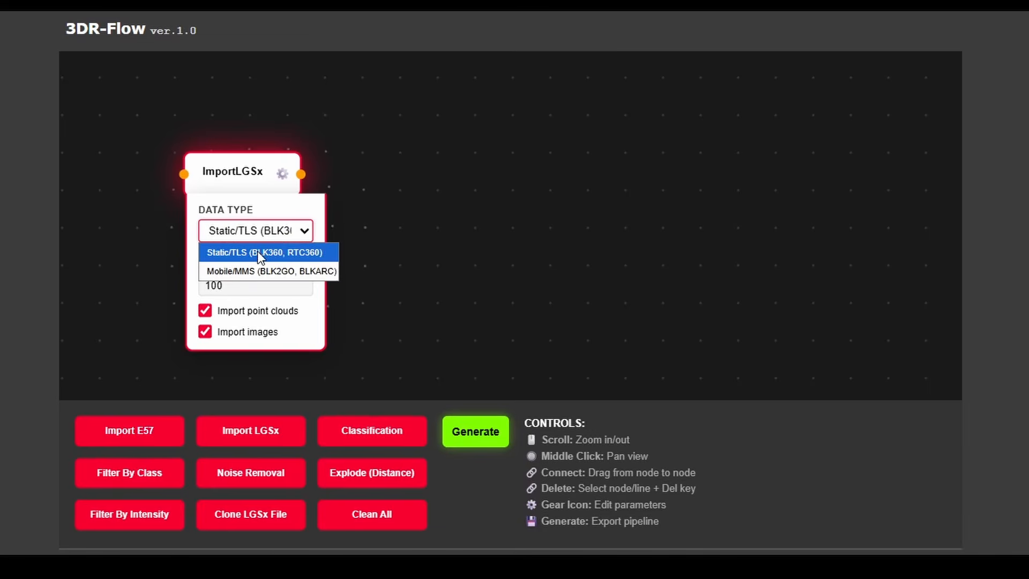
{"action": "left_click", "coordinate": [259, 253]}
{"action": "left_click_drag", "start_coordinate": [241, 284], "coordinate": [192, 278]}
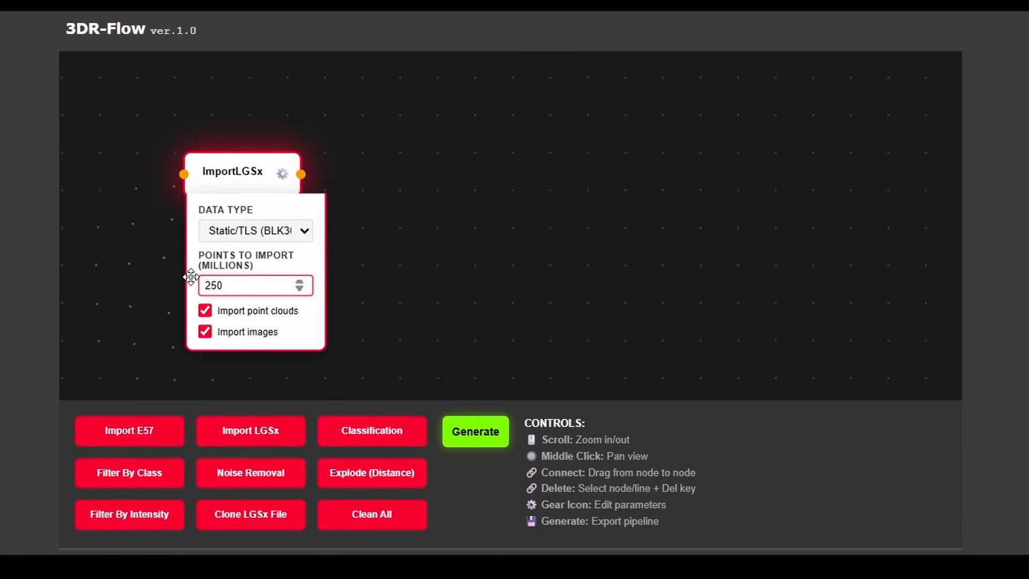
{"action": "left_click", "coordinate": [411, 311]}
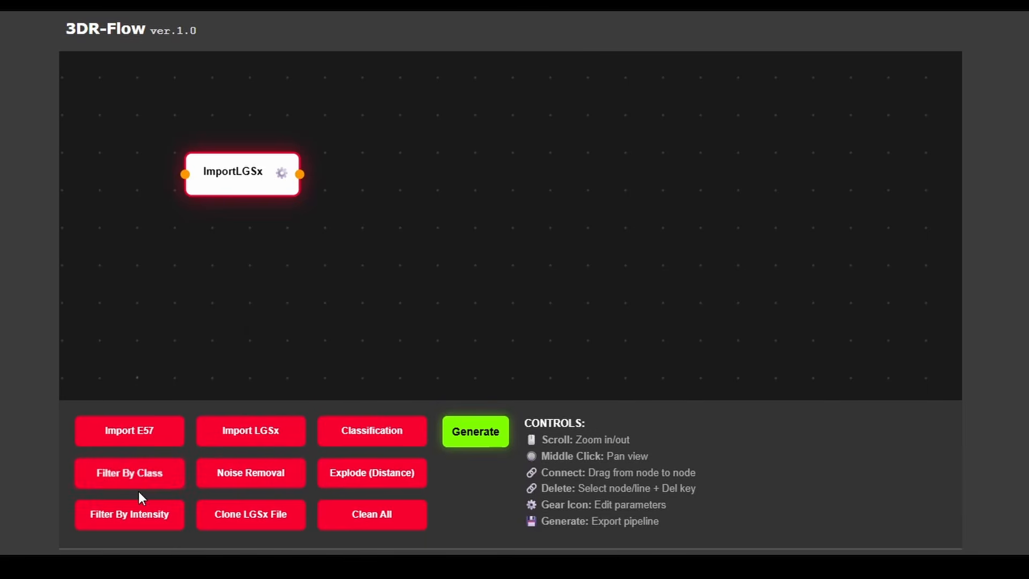
- Add Noise Removal and Explode (Distance) nodes and connect them in sequence after the ImportLGSx node
{"action": "left_click_drag", "start_coordinate": [218, 475], "coordinate": [402, 190]}
{"action": "left_click_drag", "start_coordinate": [300, 174], "coordinate": [345, 190]}
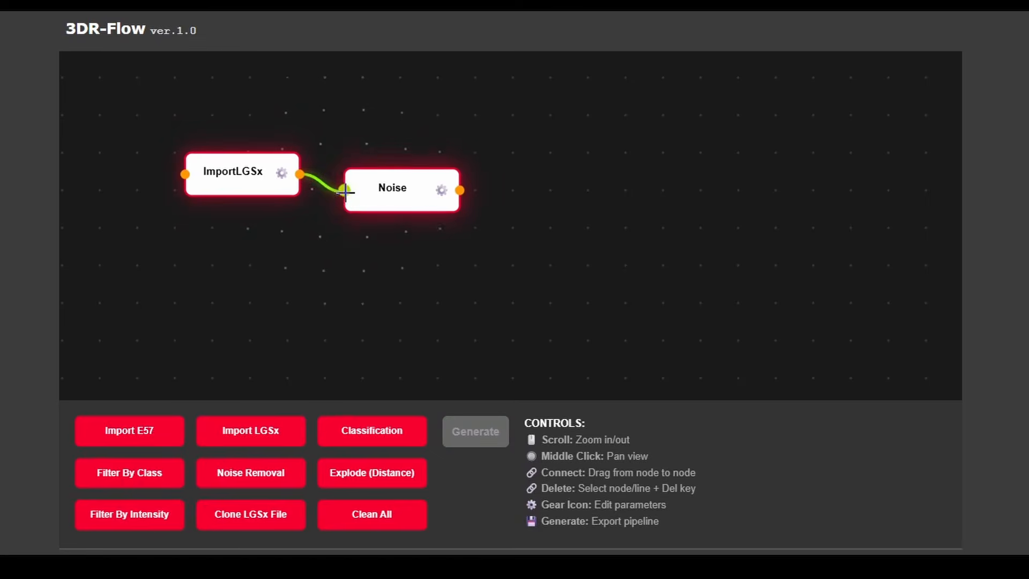
{"action": "left_click_drag", "start_coordinate": [374, 465], "coordinate": [573, 161]}
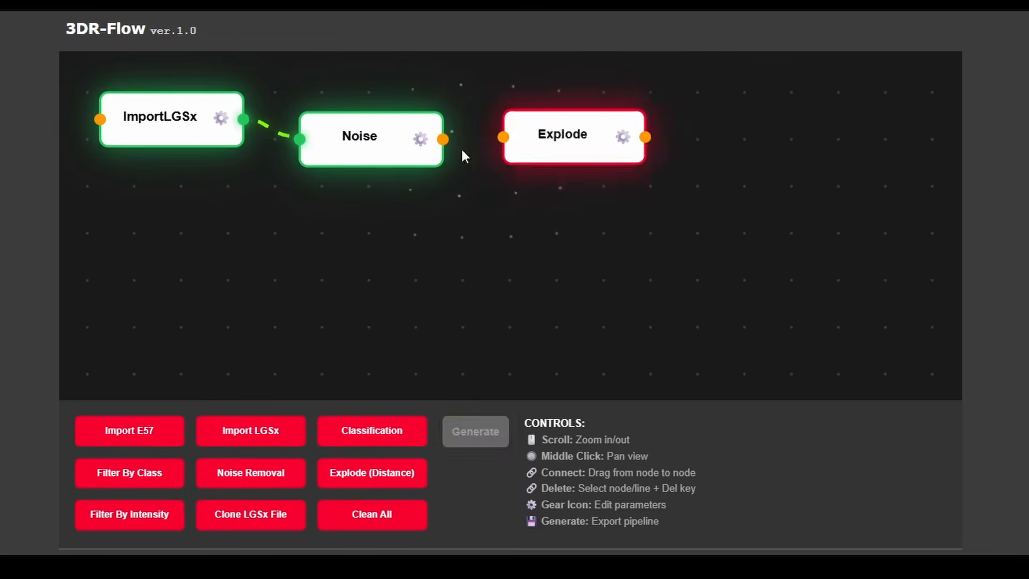
{"action": "left_click_drag", "start_coordinate": [443, 139], "coordinate": [500, 135]}
{"action": "left_click", "coordinate": [615, 138]}
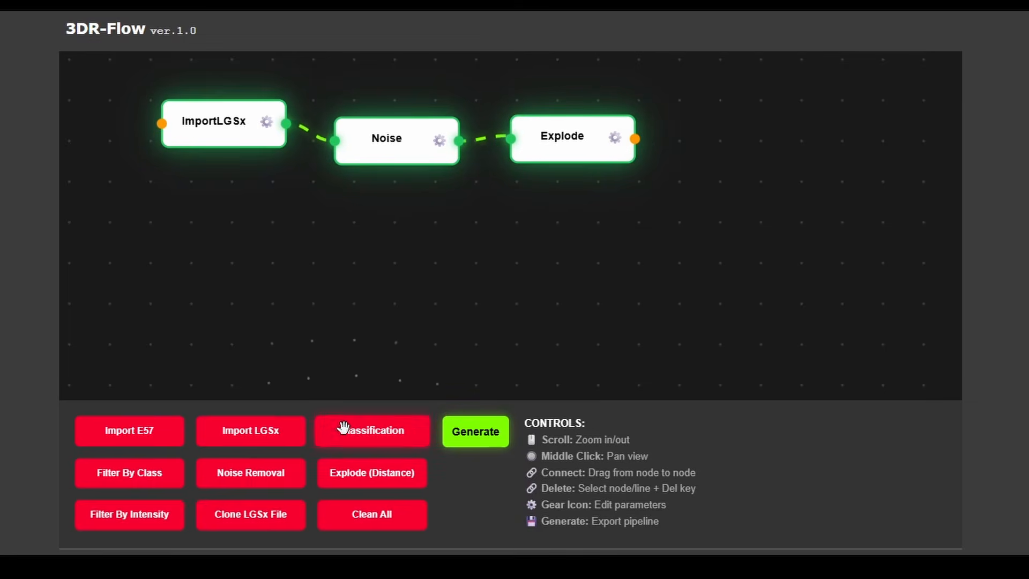
- Add a Classification node after Explode and set its model to Indoor Construction Site 1.3
{"action": "left_click_drag", "start_coordinate": [345, 427], "coordinate": [738, 143]}
{"action": "left_click", "coordinate": [801, 138]}
{"action": "left_click", "coordinate": [770, 204]}
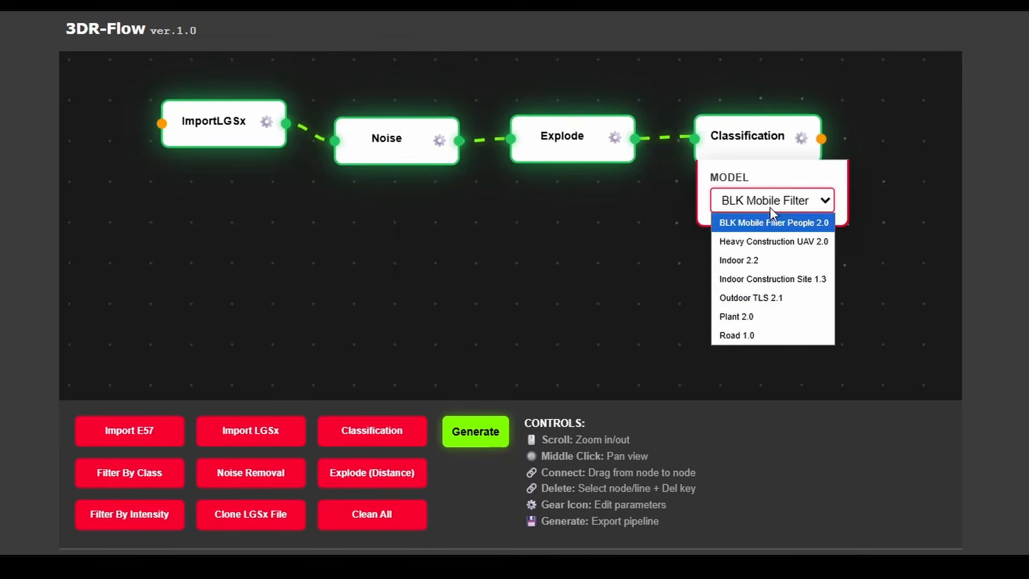
{"action": "left_click", "coordinate": [758, 283]}
- Connect a Clone LGSx File node after Classification and generate the pipeline file
{"action": "mouse_move", "coordinate": [251, 513]}
{"action": "left_mouse_down"}
{"action": "mouse_move", "coordinate": [257, 495]}
{"action": "mouse_move", "coordinate": [815, 155]}
{"action": "left_mouse_up"}
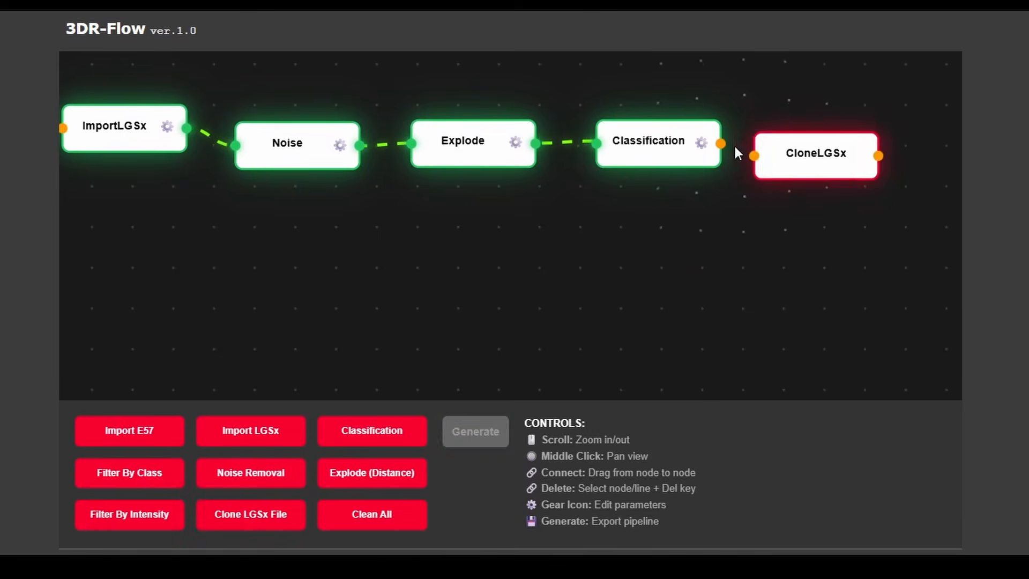
{"action": "left_click_drag", "start_coordinate": [721, 143], "coordinate": [754, 155]}
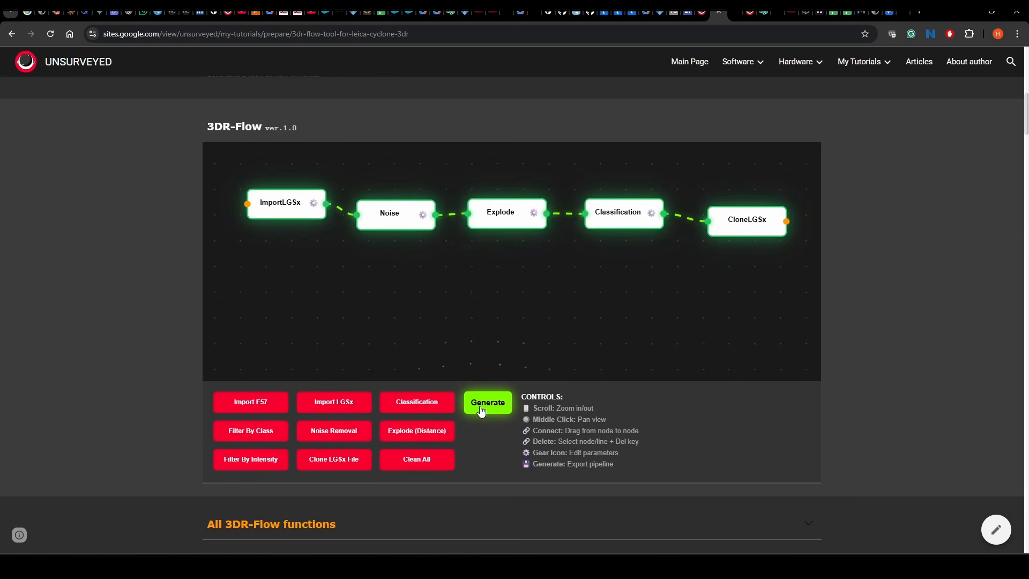
{"action": "left_click", "coordinate": [480, 411]}
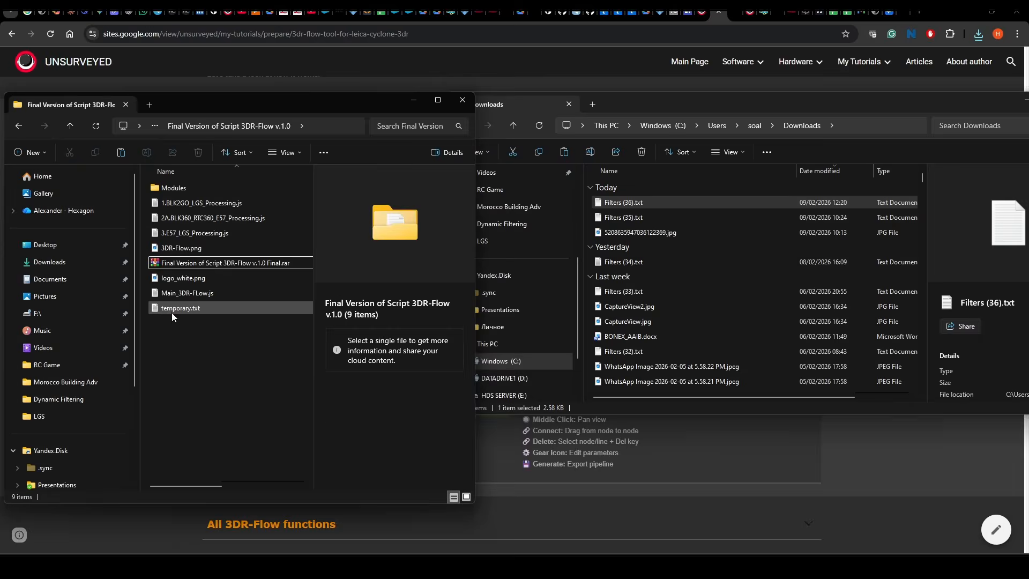
- Delete temporary.txt from the 3DR-Flow v.1.0 script folder, then copy in Filters (36).txt and remove the number from its name
{"action": "left_click", "coordinate": [175, 308]}
{"action": "key", "text": "Delete"}
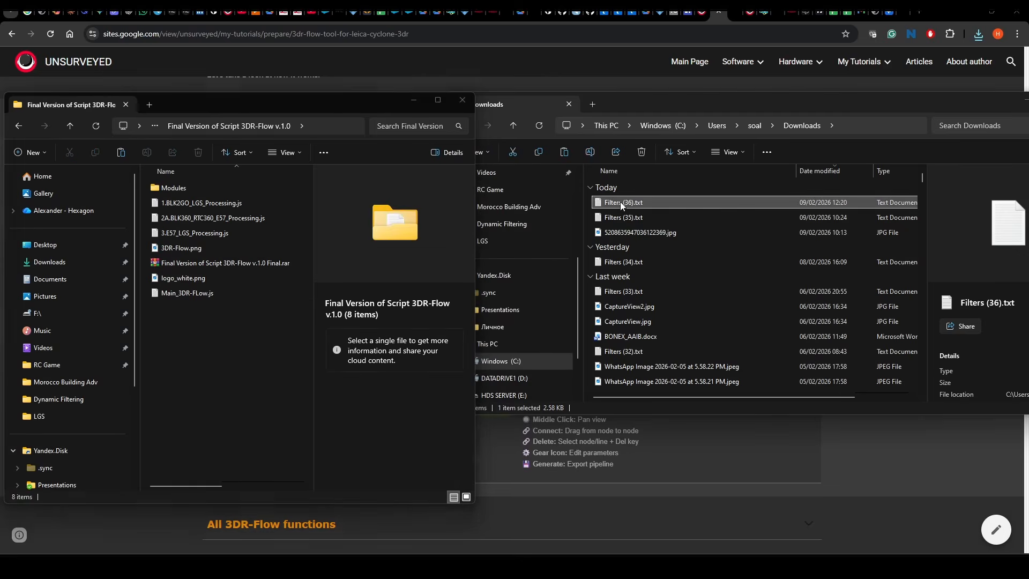
{"action": "left_click_drag", "start_coordinate": [619, 201], "coordinate": [204, 331]}
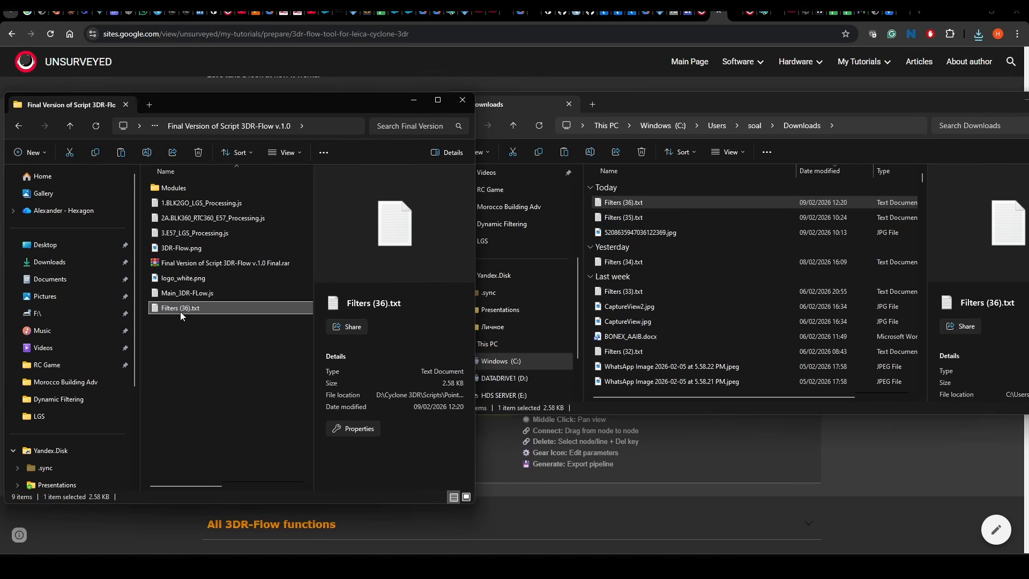
{"action": "right_click", "coordinate": [180, 311]}
{"action": "left_click", "coordinate": [225, 317]}
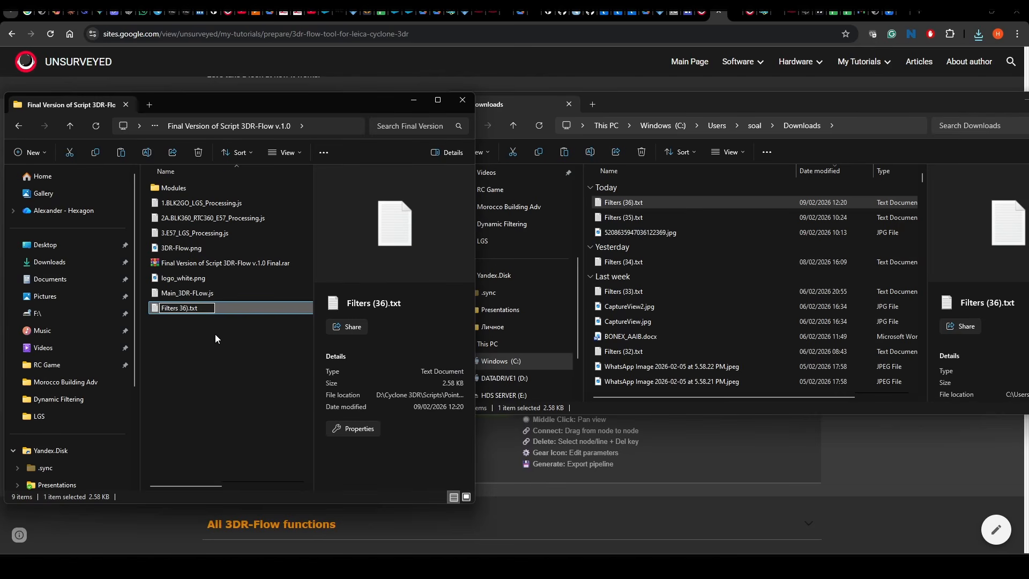
{"action": "key", "text": "Delete"}
{"action": "key", "text": "Return"}
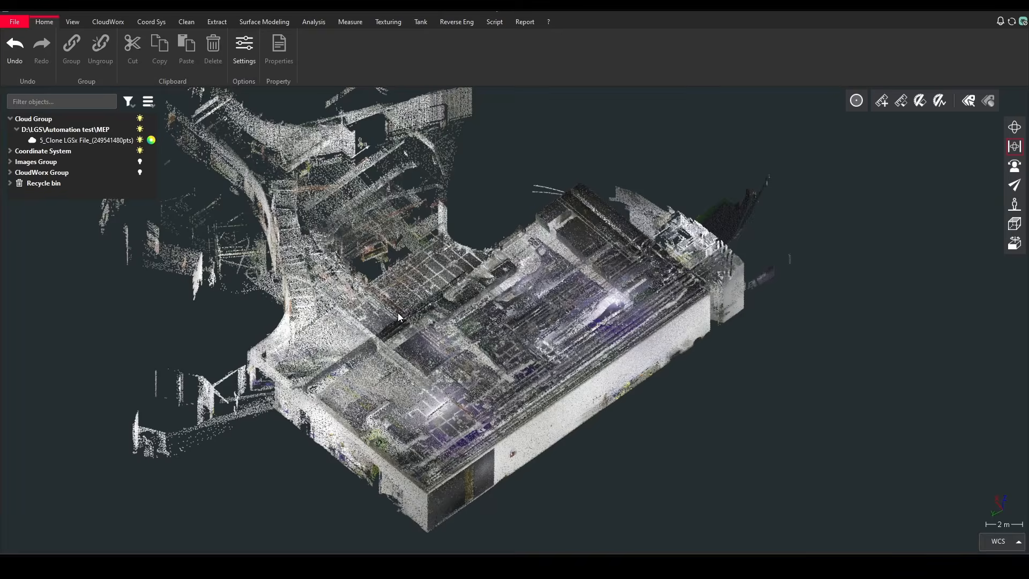
- Select the displayed MEP cloud in Cyclone 3DR and run the Dynamic Import and Filtering workflow on it
{"action": "left_click", "coordinate": [398, 317]}
{"action": "left_click", "coordinate": [495, 21]}
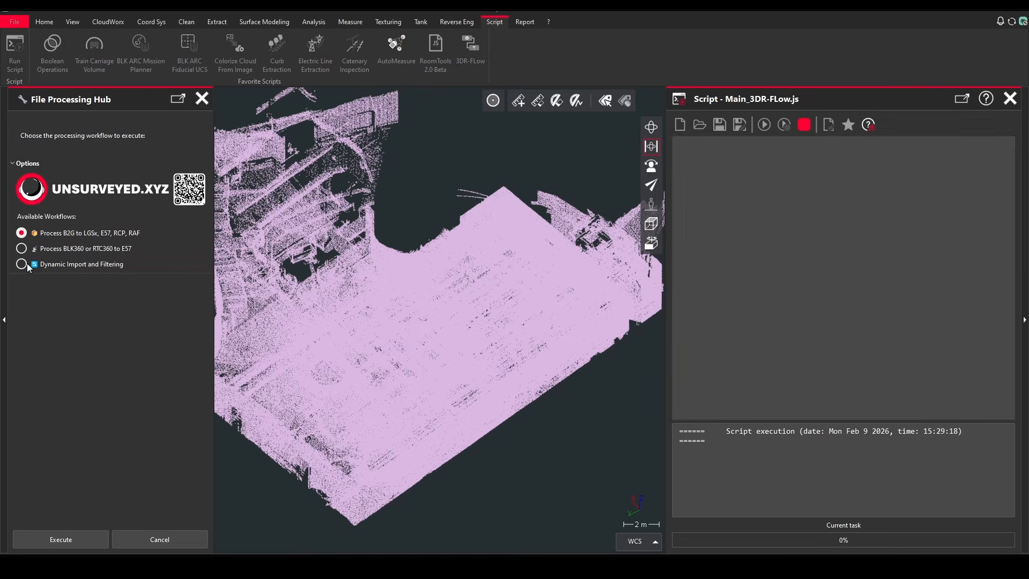
{"action": "left_click", "coordinate": [25, 263]}
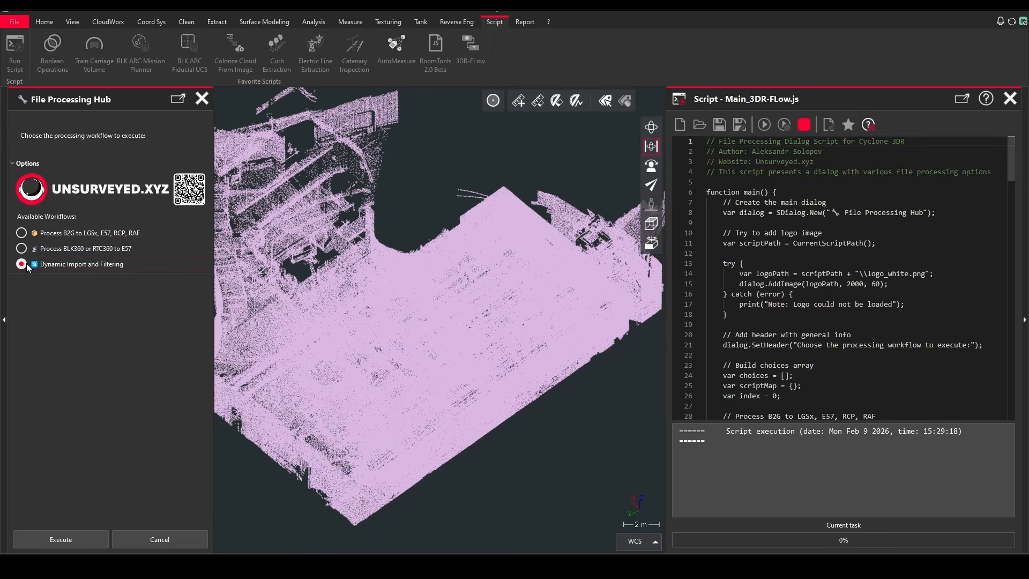
{"action": "left_click", "coordinate": [53, 536]}
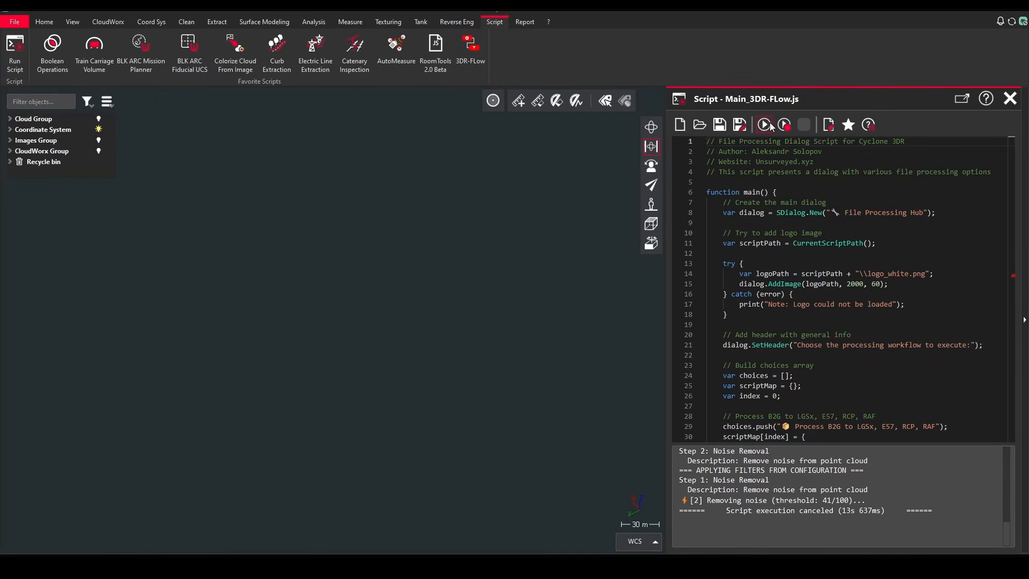
- Run the Main_3DR-FLow.js script again without a displayed cloud and choose an LGSx file for dynamic import and filtering
{"action": "left_click", "coordinate": [765, 125]}
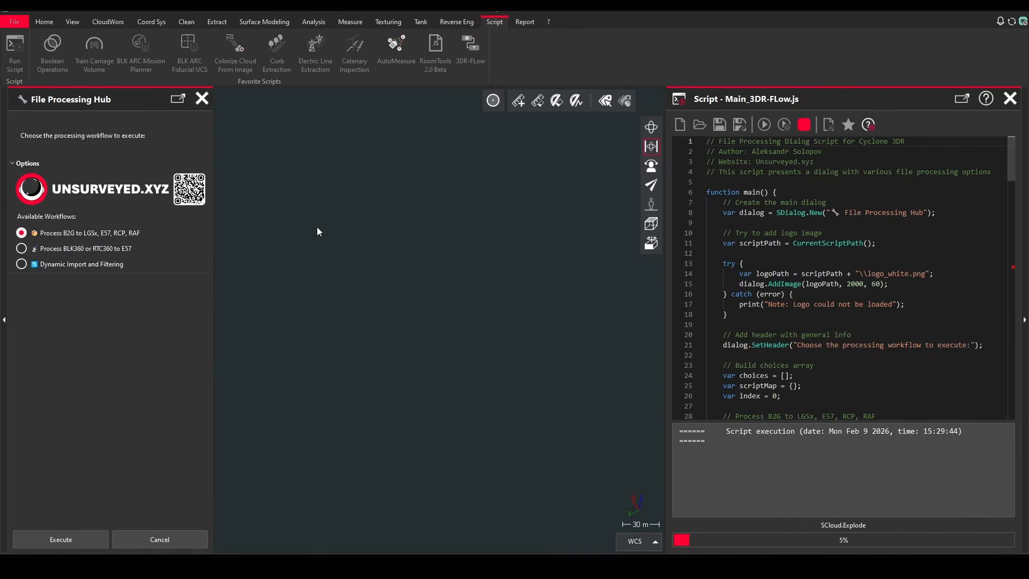
{"action": "left_click", "coordinate": [77, 536]}
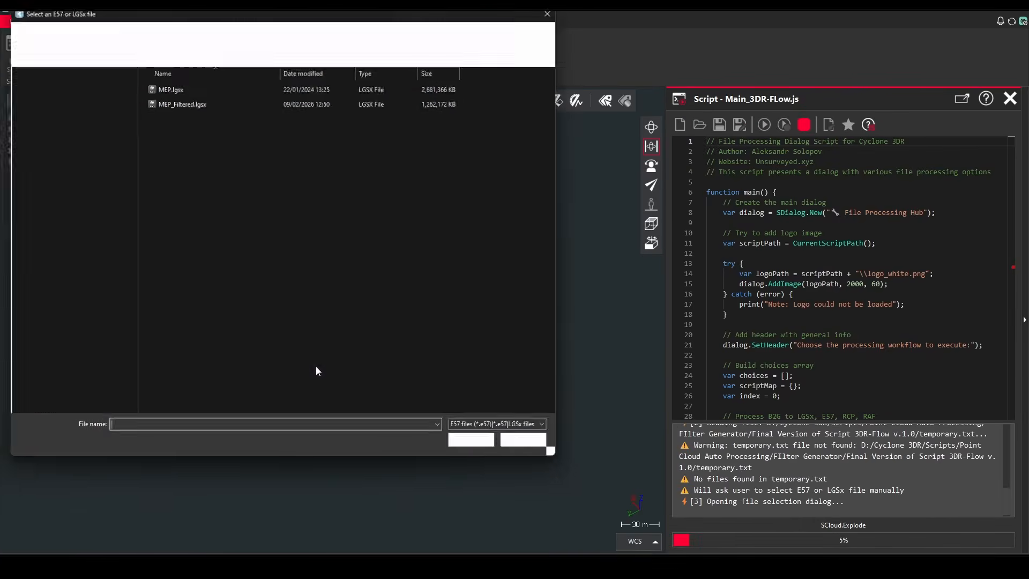
{"action": "left_click", "coordinate": [162, 101]}
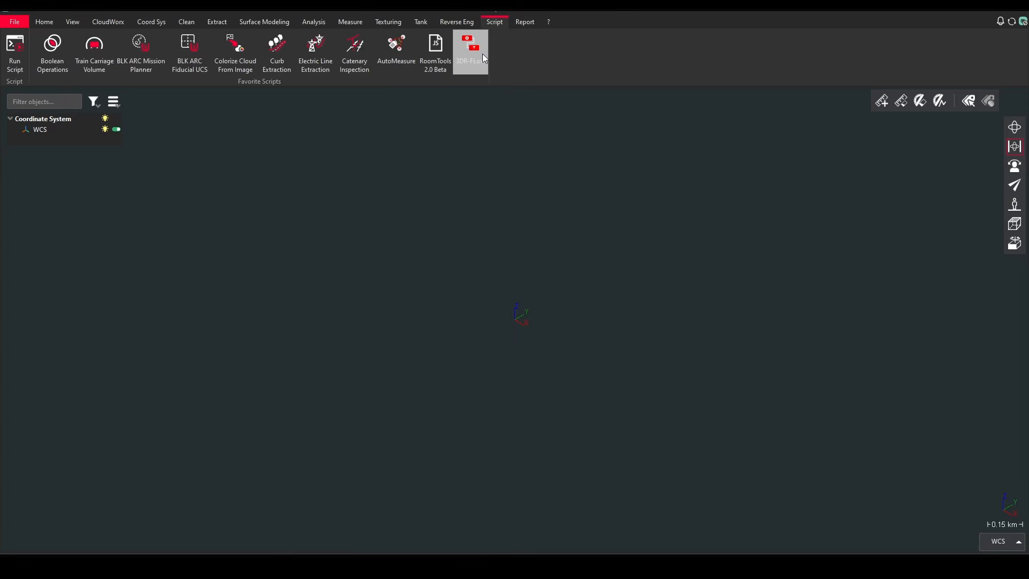
- Run Dynamic Import and Filtering in the empty project on a file from the Dynamic Filtering folder and view the classified MEP cloud
{"action": "left_click", "coordinate": [470, 52]}
{"action": "left_click", "coordinate": [22, 265]}
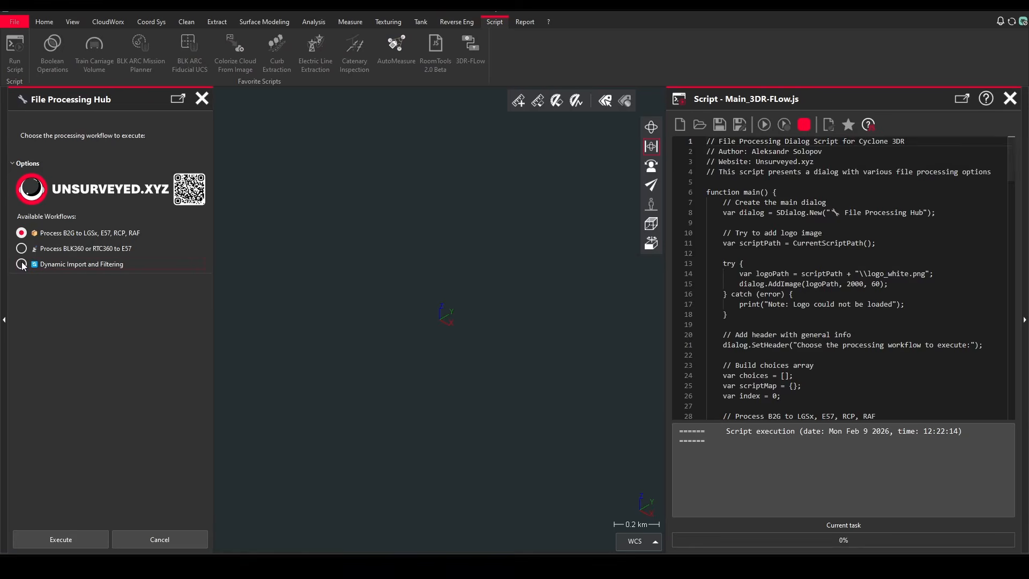
{"action": "left_click", "coordinate": [86, 536]}
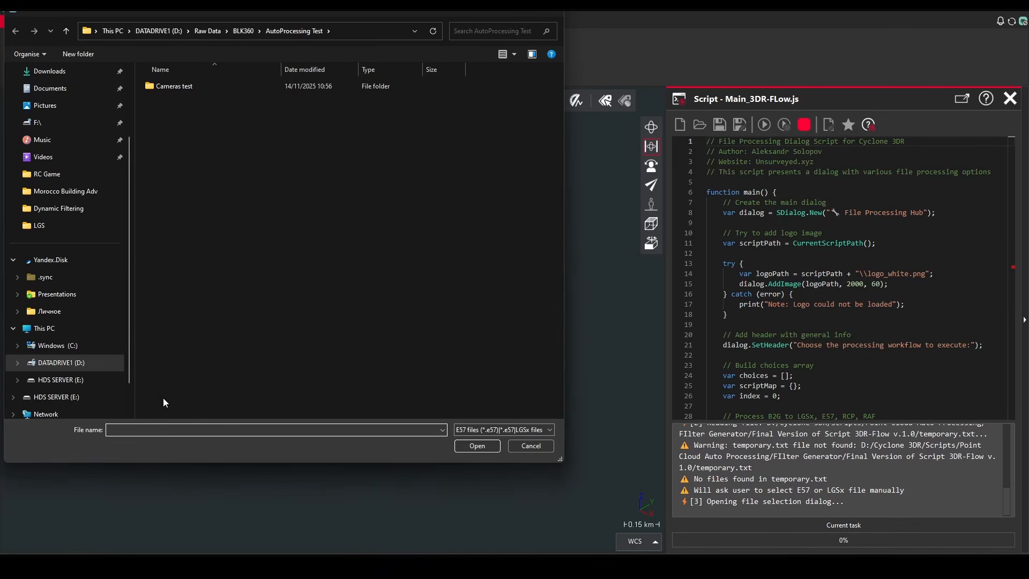
{"action": "left_click", "coordinate": [58, 208]}
{"action": "left_click", "coordinate": [169, 85]}
{"action": "left_click", "coordinate": [477, 446]}
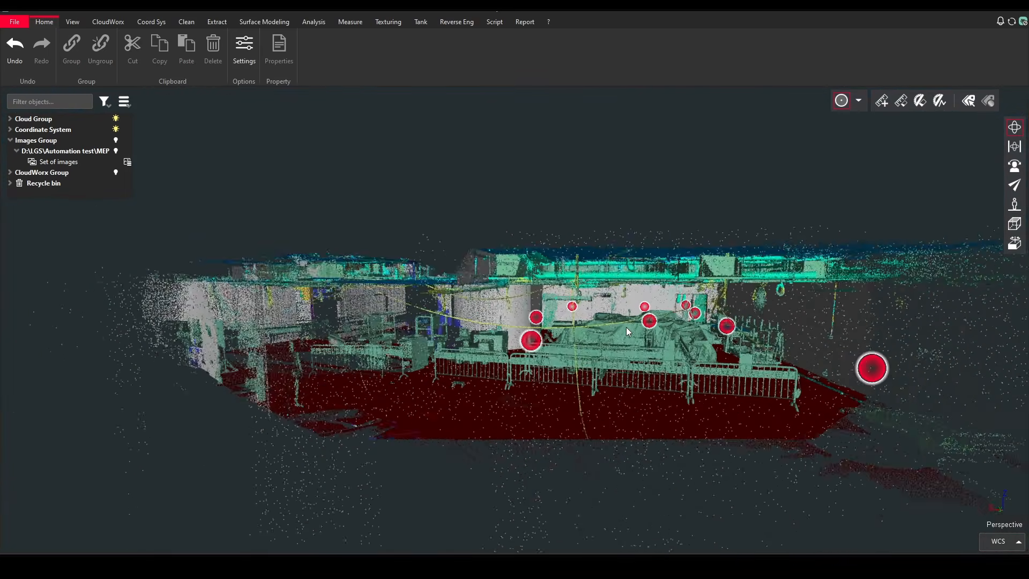
{"action": "scroll", "coordinate": [626, 327], "scroll_direction": "down", "scroll_amount": 3}
{"action": "left_click_drag", "start_coordinate": [655, 297], "coordinate": [482, 321]}
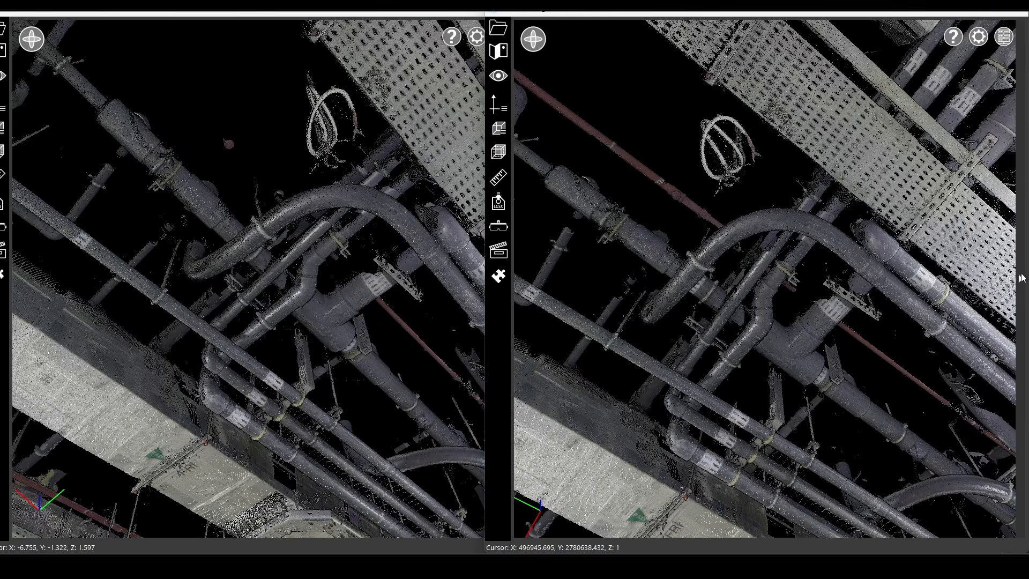
- Switch to TruView and colour the MEP_Filtered point cloud by classification
{"action": "left_click", "coordinate": [1021, 278]}
{"action": "left_click", "coordinate": [939, 83]}
{"action": "left_click", "coordinate": [934, 155]}
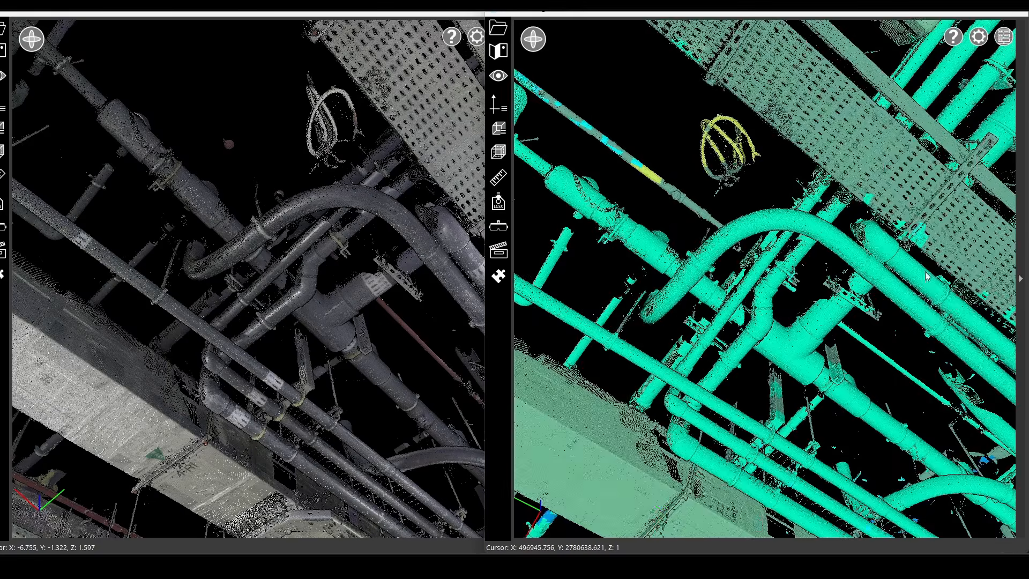
- Compare the original LGSx cloud with the classified filtered cloud around the barriers, ducts and ceiling pipes in TruView
{"action": "left_click_drag", "start_coordinate": [926, 276], "coordinate": [836, 295]}
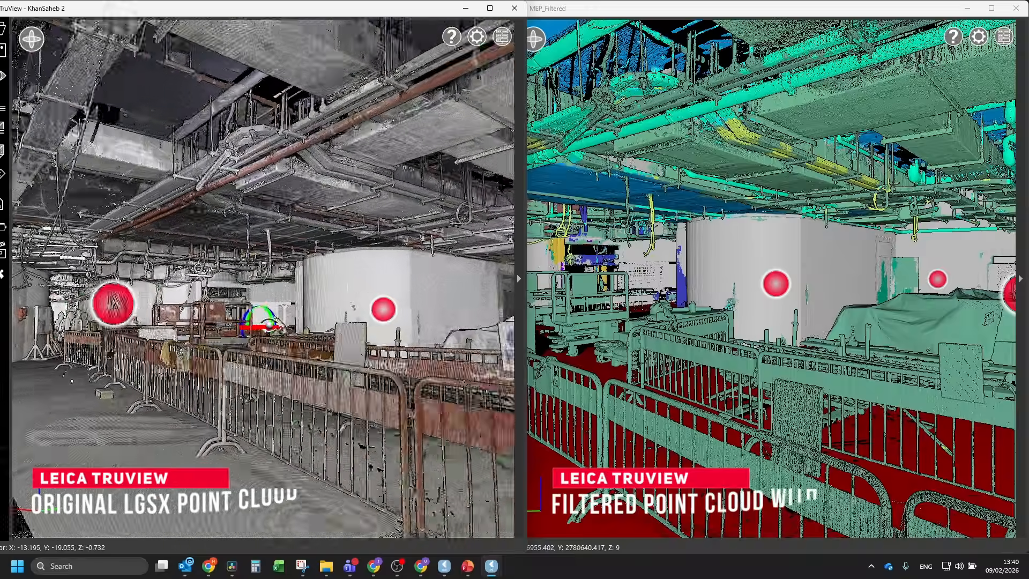
{"action": "scroll", "coordinate": [269, 324], "scroll_direction": "up", "scroll_amount": 5}
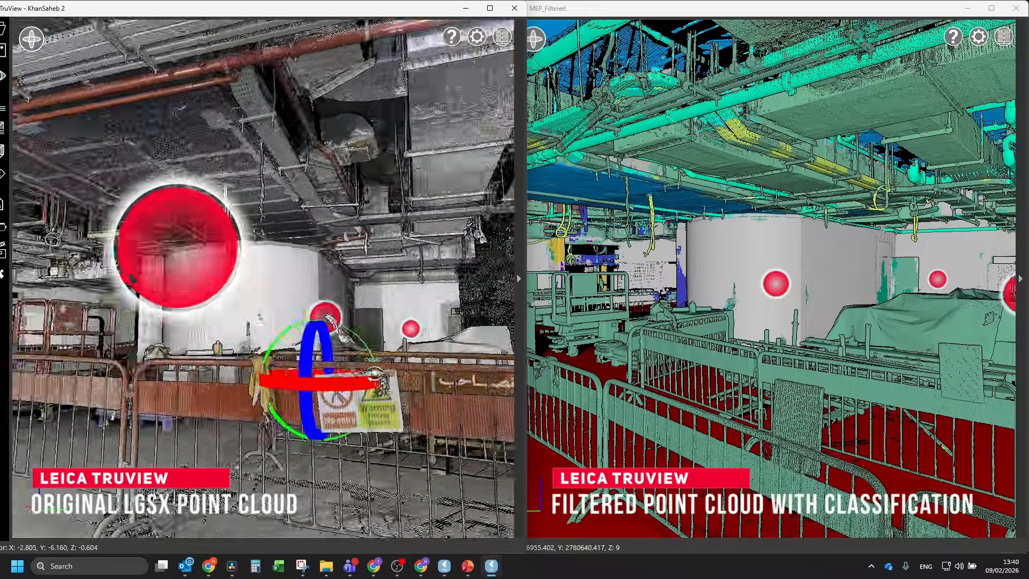
{"action": "left_click_drag", "start_coordinate": [329, 320], "coordinate": [461, 300]}
{"action": "left_click", "coordinate": [653, 395]}
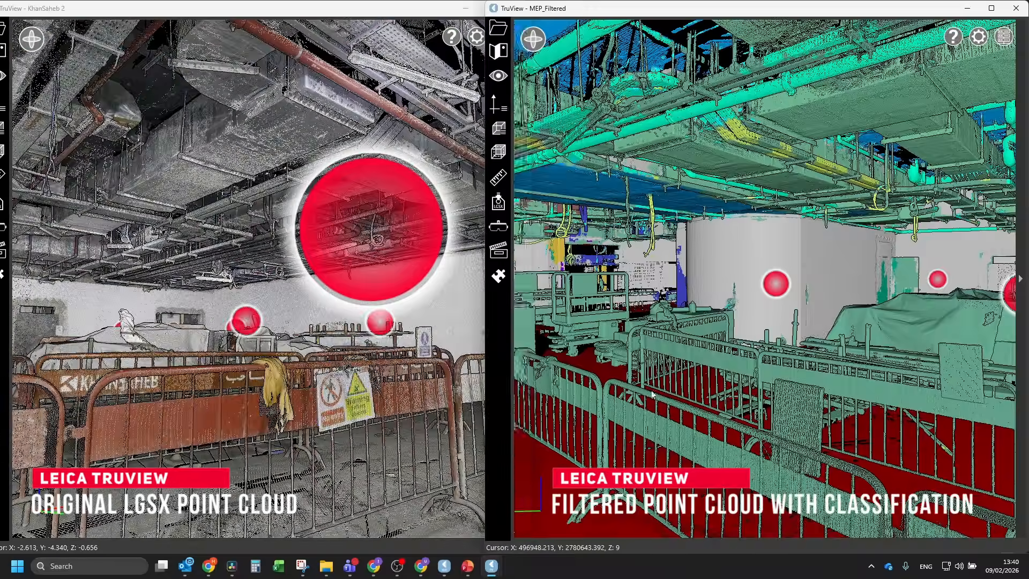
{"action": "mouse_move", "coordinate": [653, 395]}
{"action": "left_mouse_down"}
{"action": "mouse_move", "coordinate": [842, 373]}
{"action": "mouse_move", "coordinate": [637, 407]}
{"action": "left_mouse_up"}
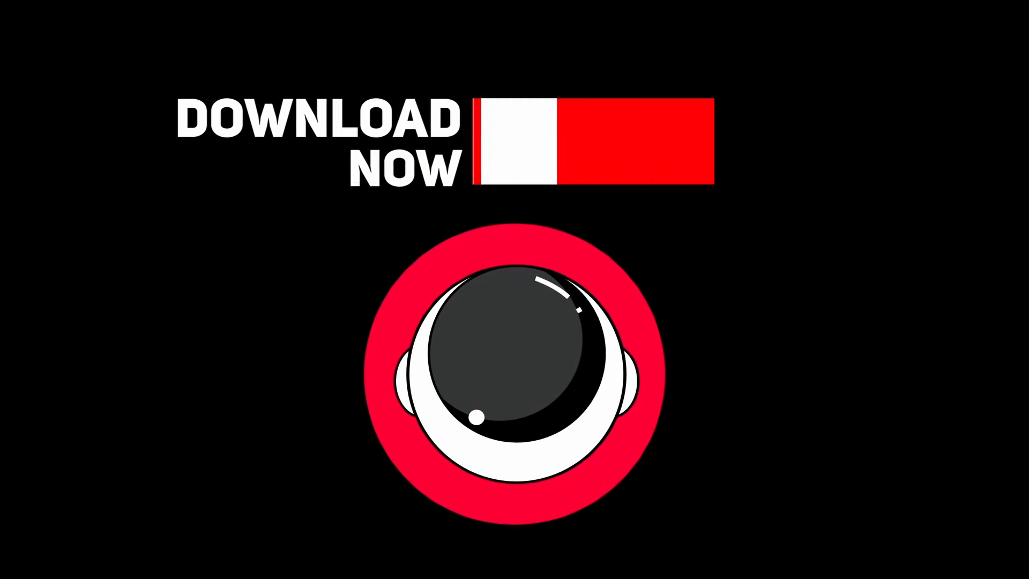